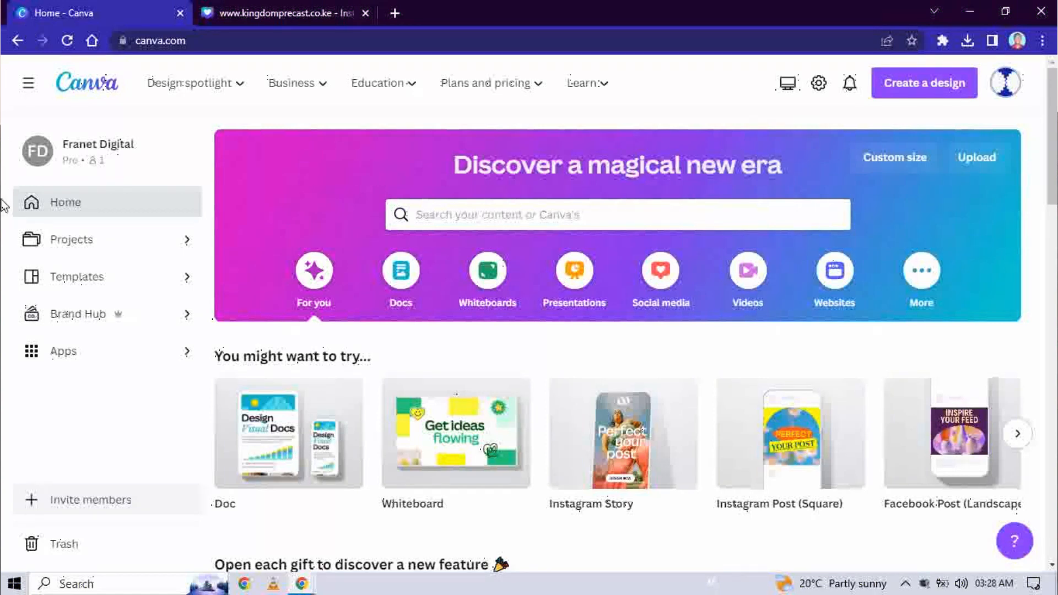
# Step: In Ads Manager, review the Feeds, Stories and Search results crops of the uploaded ad image
pyautogui.moveTo(306, 588)
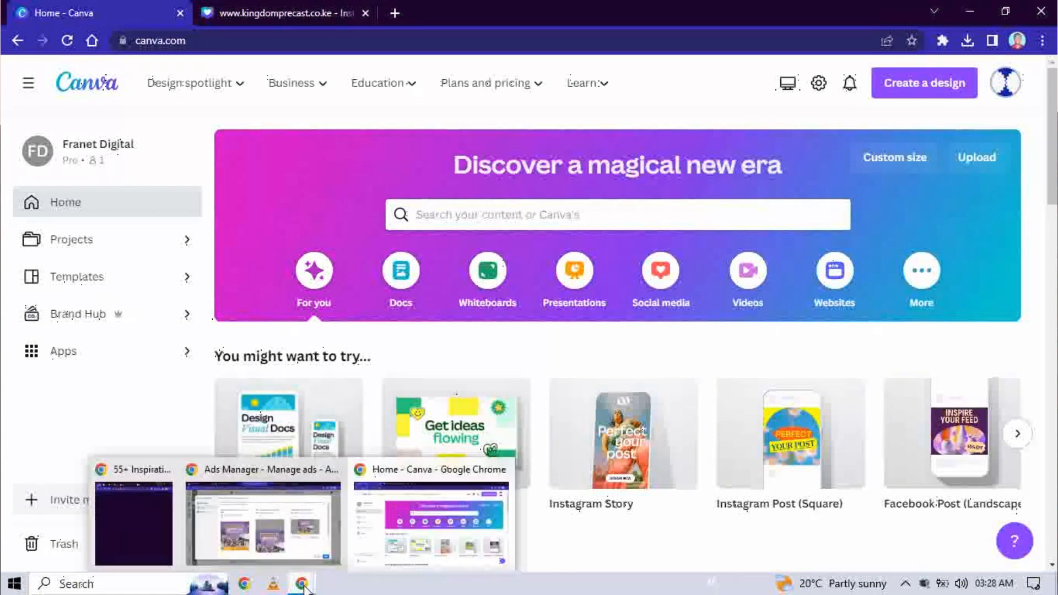
pyautogui.click(295, 540)
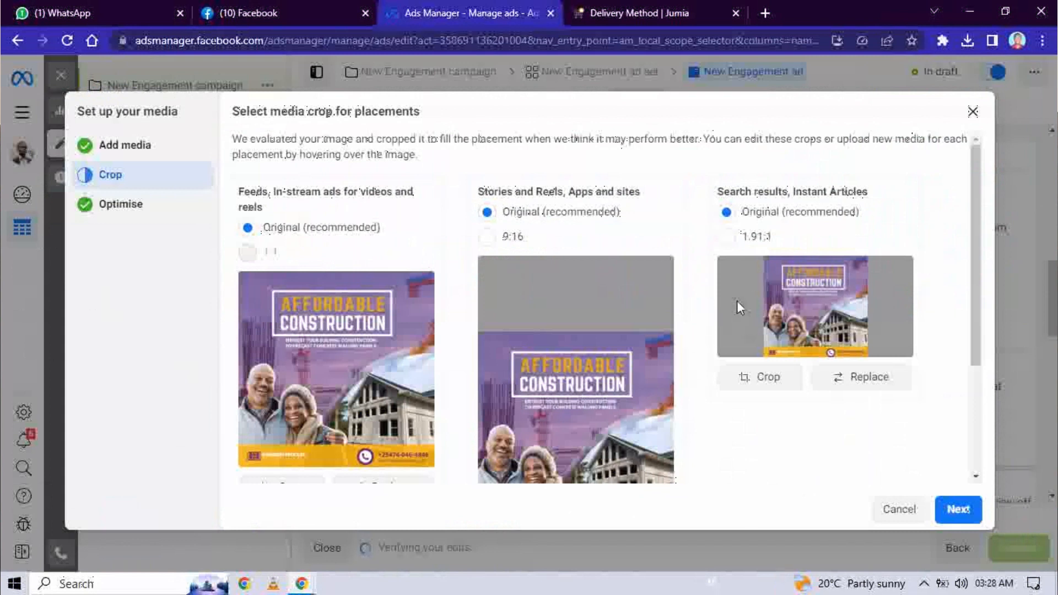
pyautogui.scroll(-2, 573, 321)
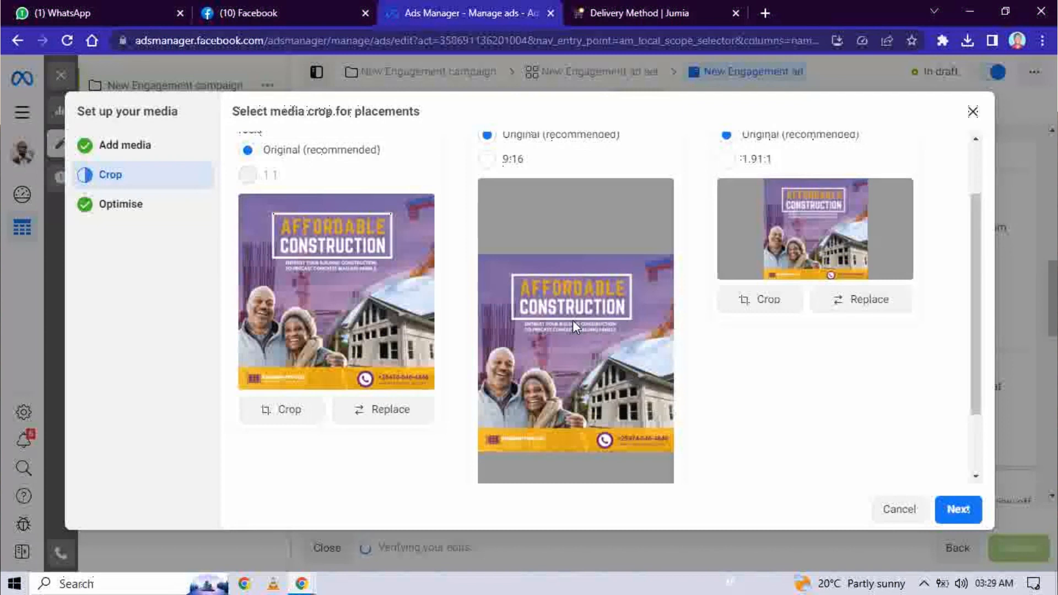
pyautogui.scroll(2, 573, 319)
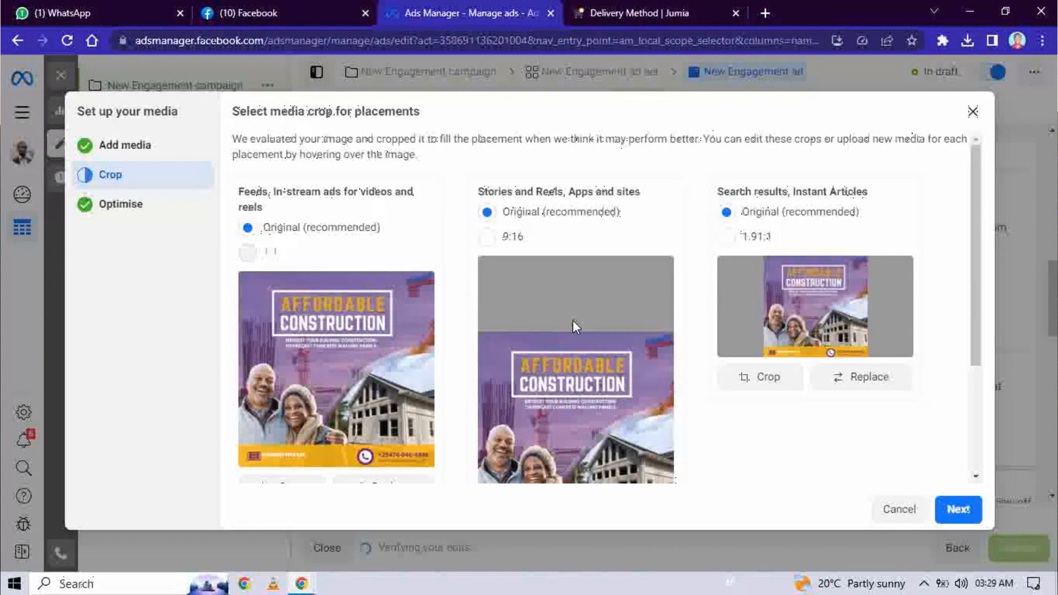
pyautogui.scroll(-3, 573, 324)
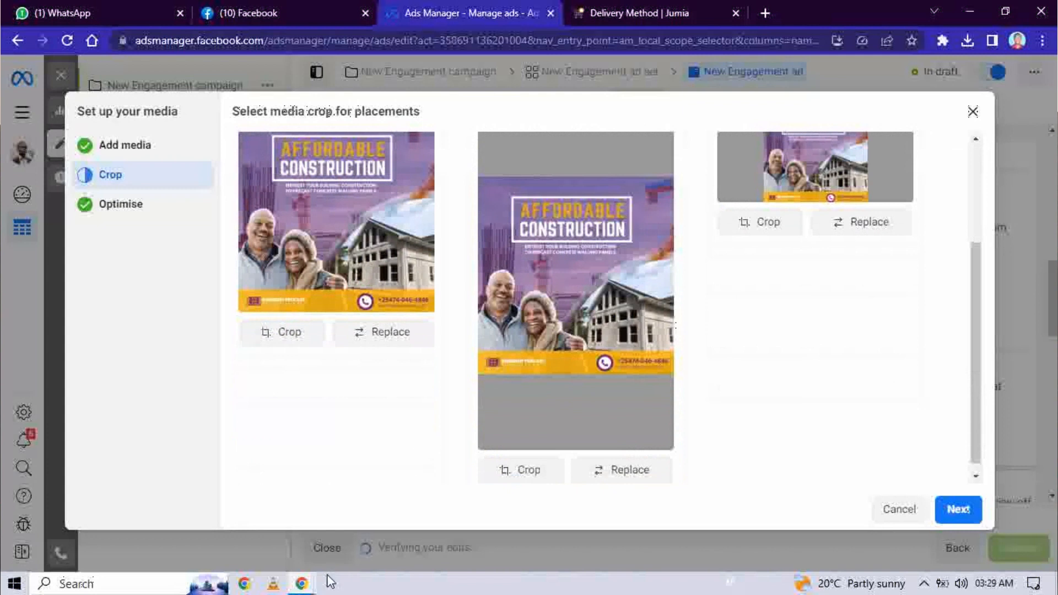
# Step: Back in Canva, create a new custom-size design of 1080 × 1080 px
pyautogui.moveTo(305, 583)
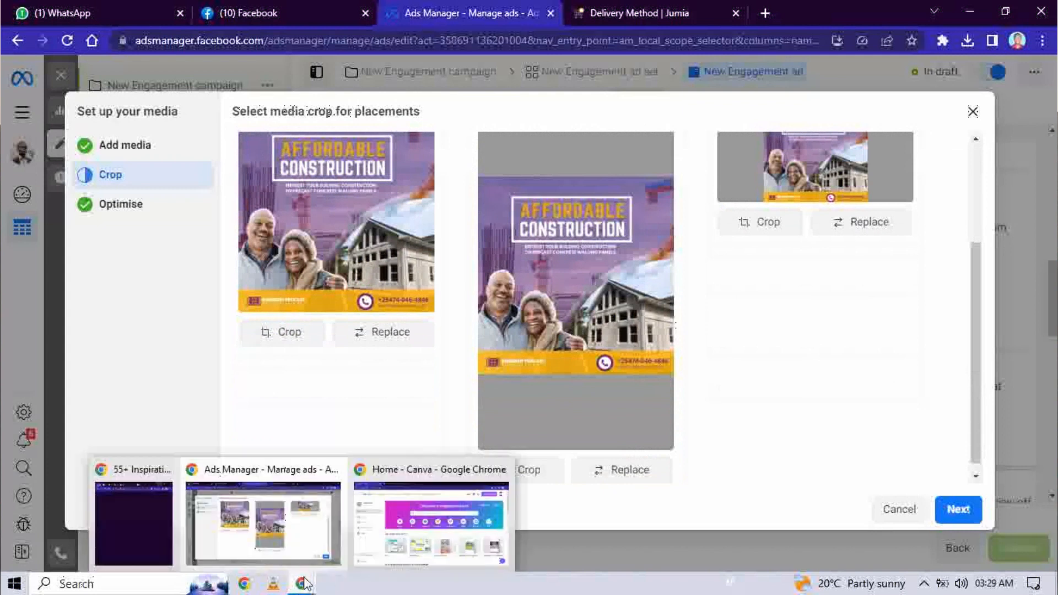
pyautogui.click(412, 527)
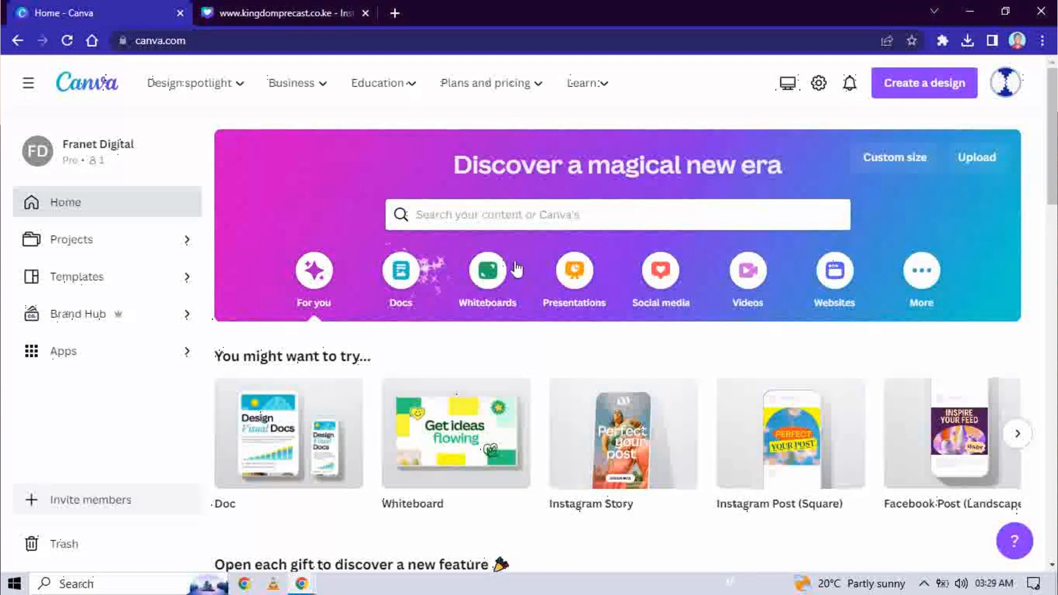
pyautogui.click(880, 164)
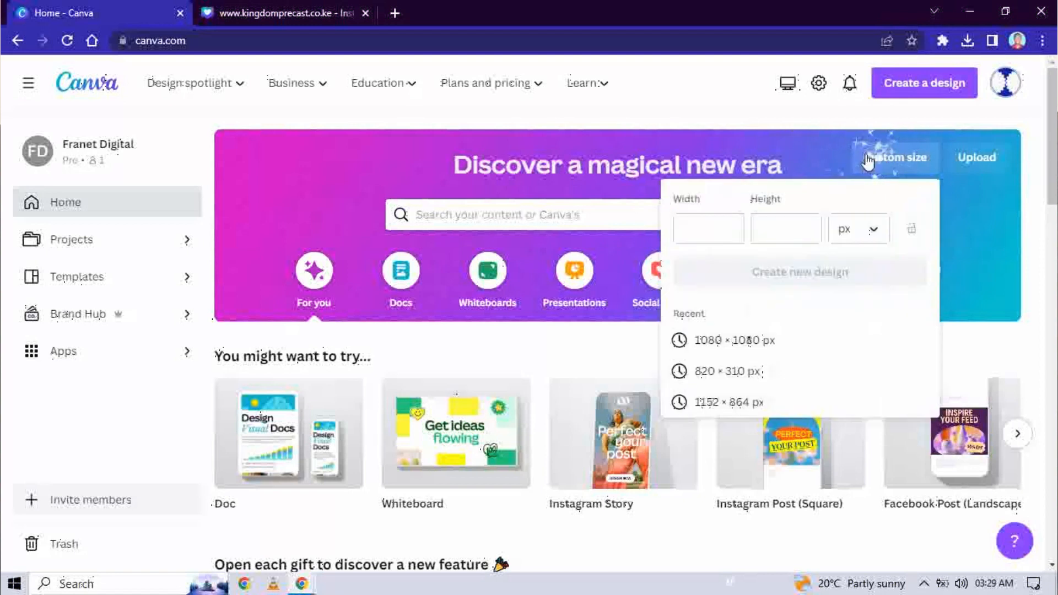
pyautogui.click(720, 229)
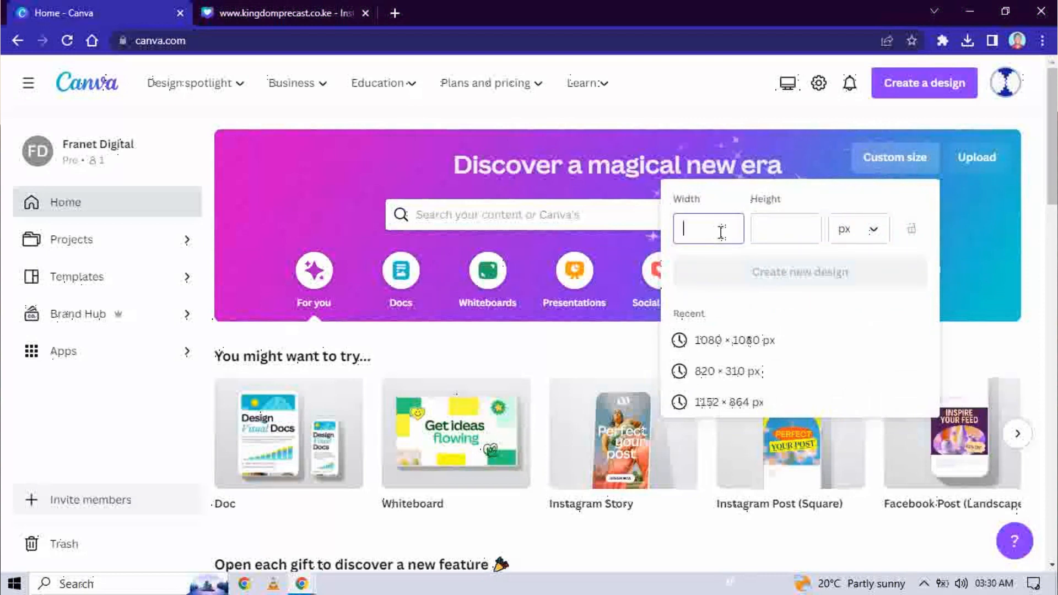
pyautogui.write('1080')
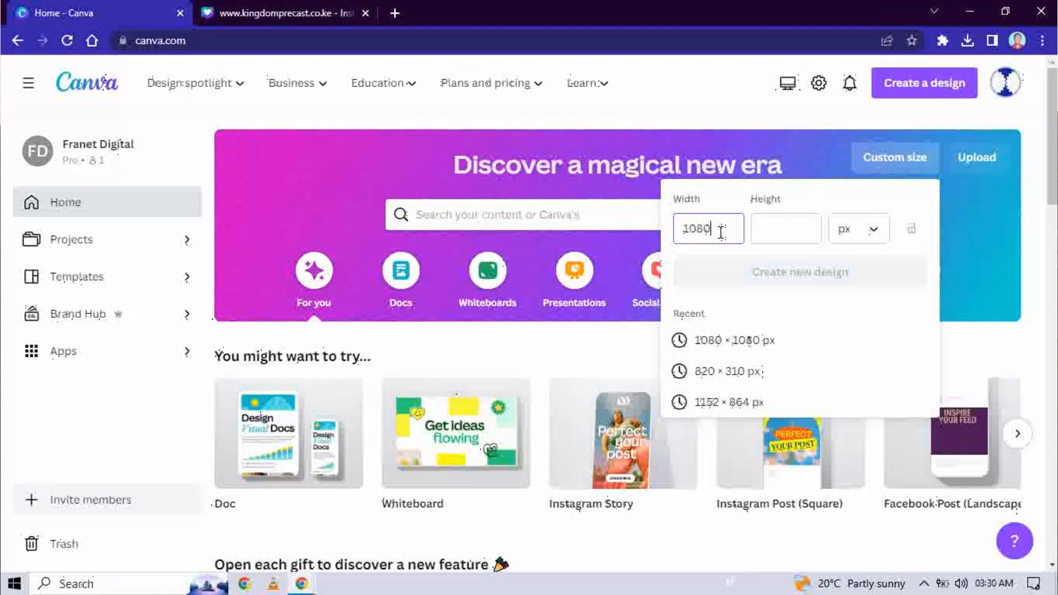
pyautogui.click(760, 229)
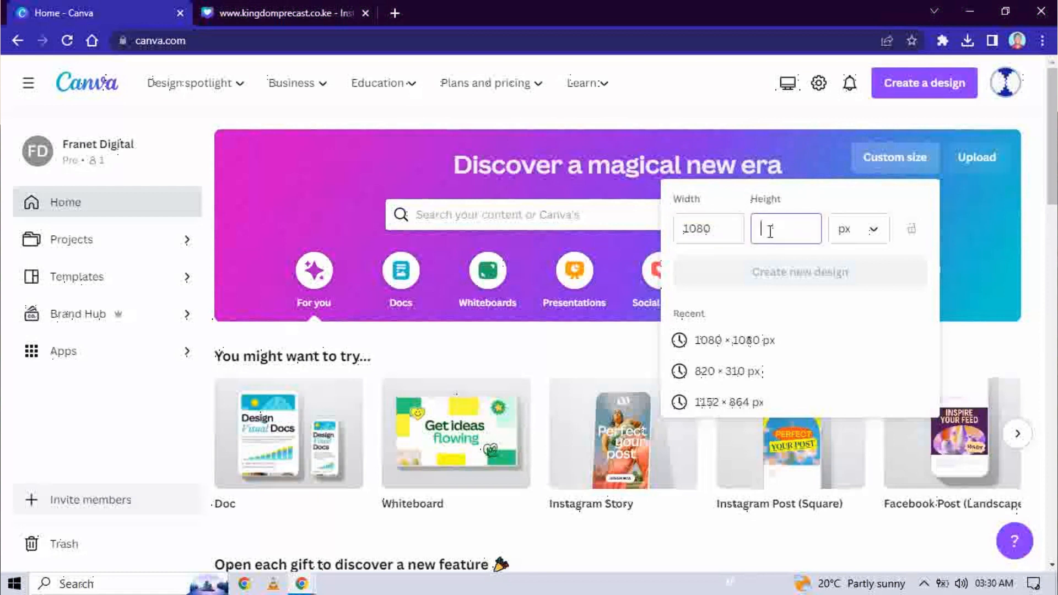
pyautogui.write('1080')
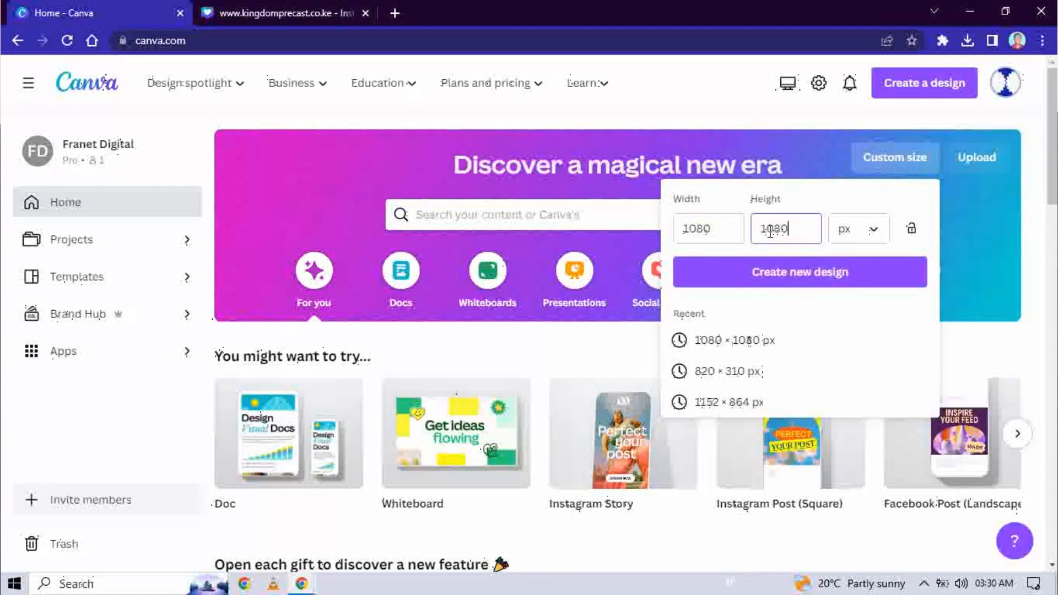
pyautogui.click(777, 272)
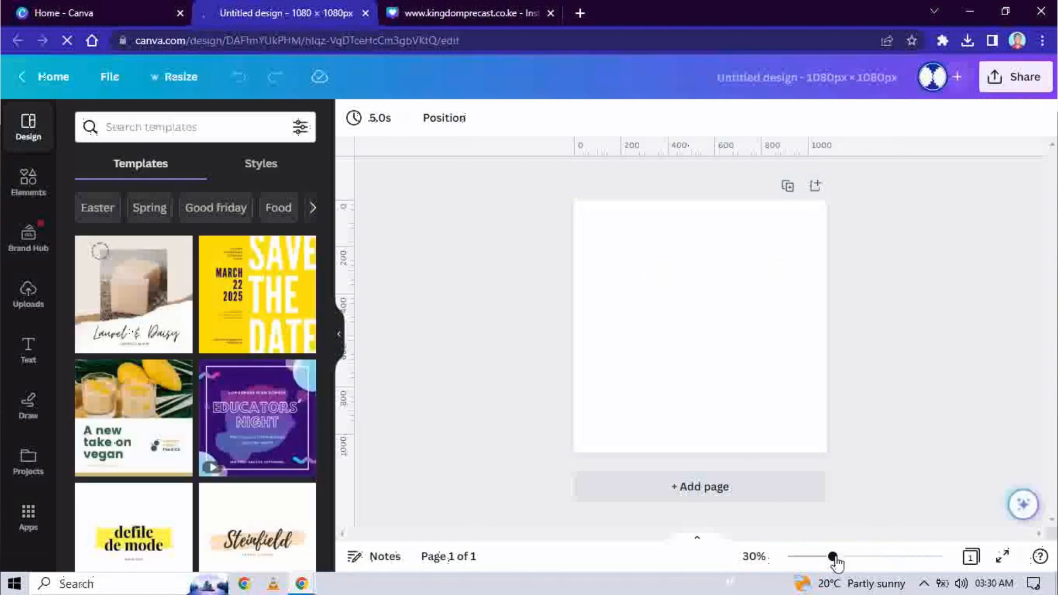
# Step: Fill the blank page background with the first Kingdom Precast Solutions brand purple
pyautogui.moveTo(833, 557); pyautogui.dragTo(844, 559)
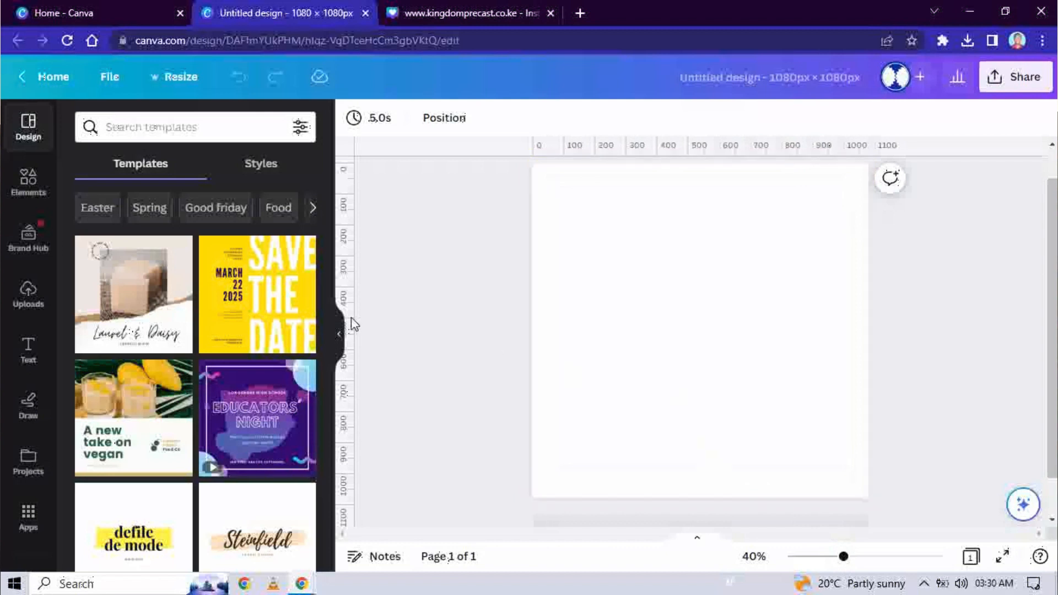
pyautogui.click(557, 269)
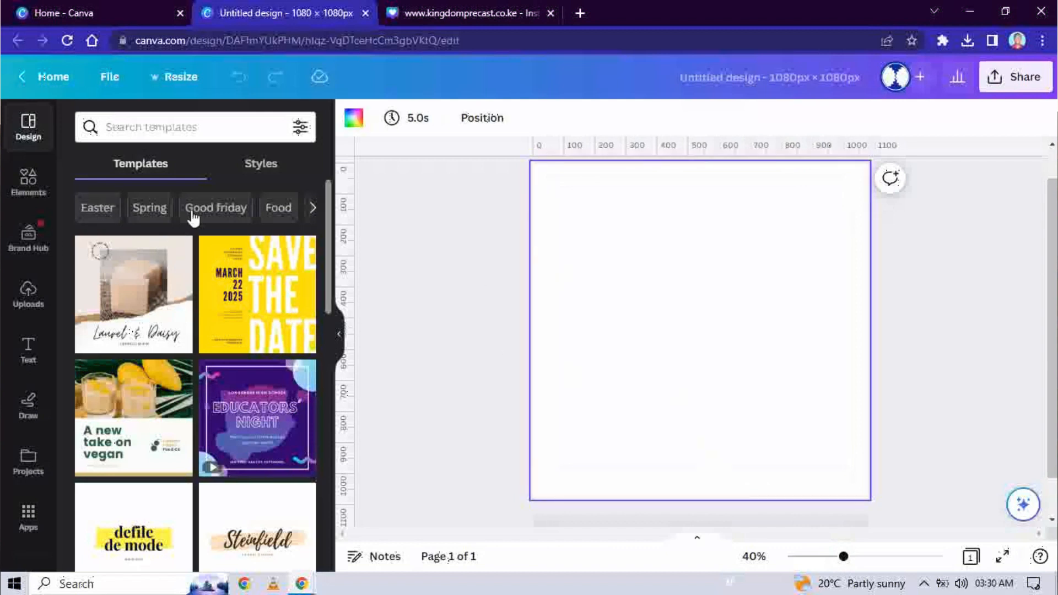
pyautogui.click(355, 118)
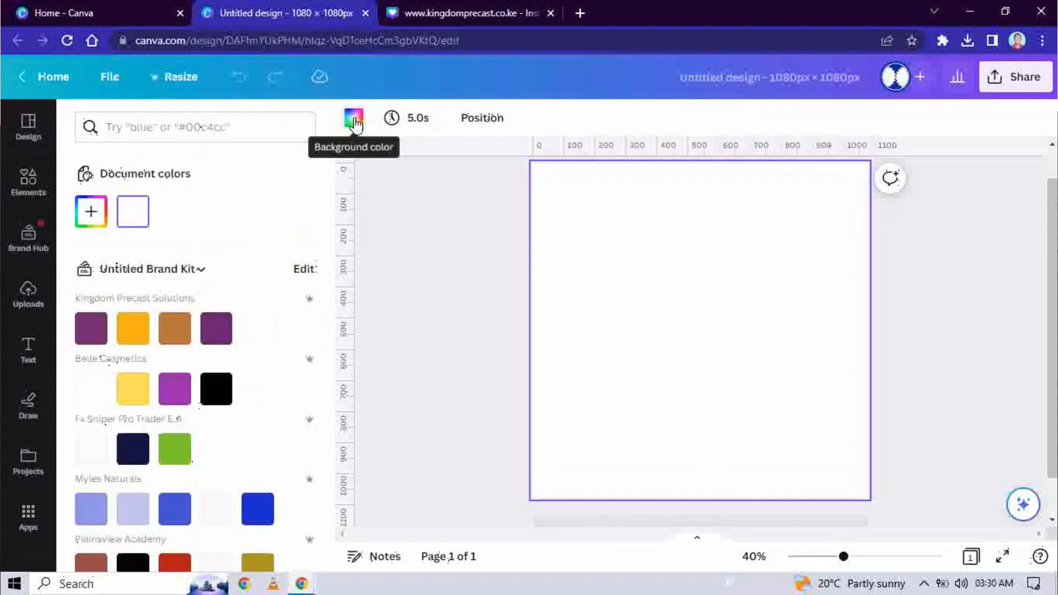
pyautogui.click(92, 331)
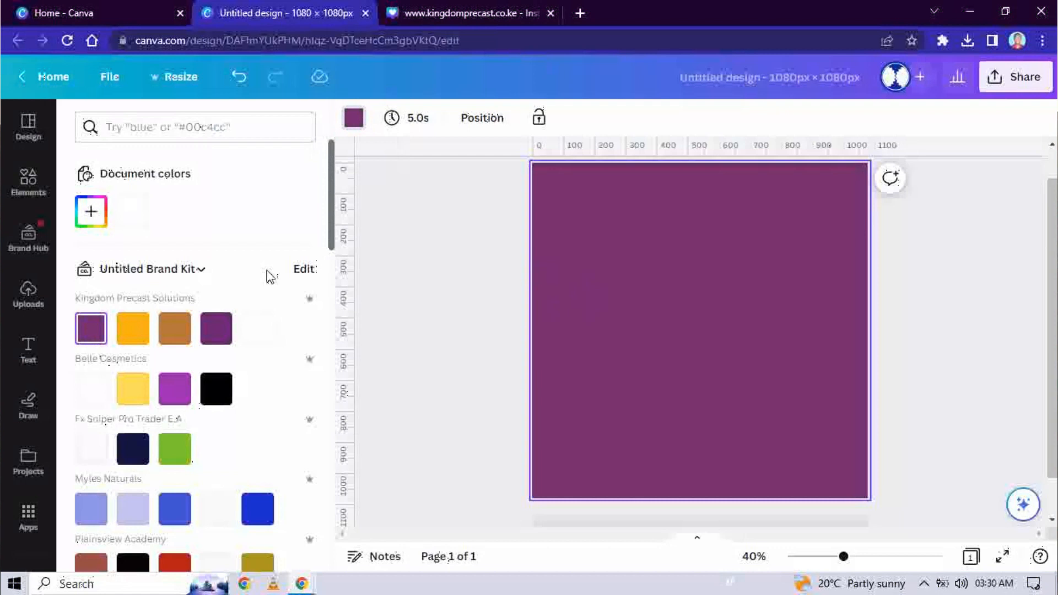
pyautogui.click(30, 185)
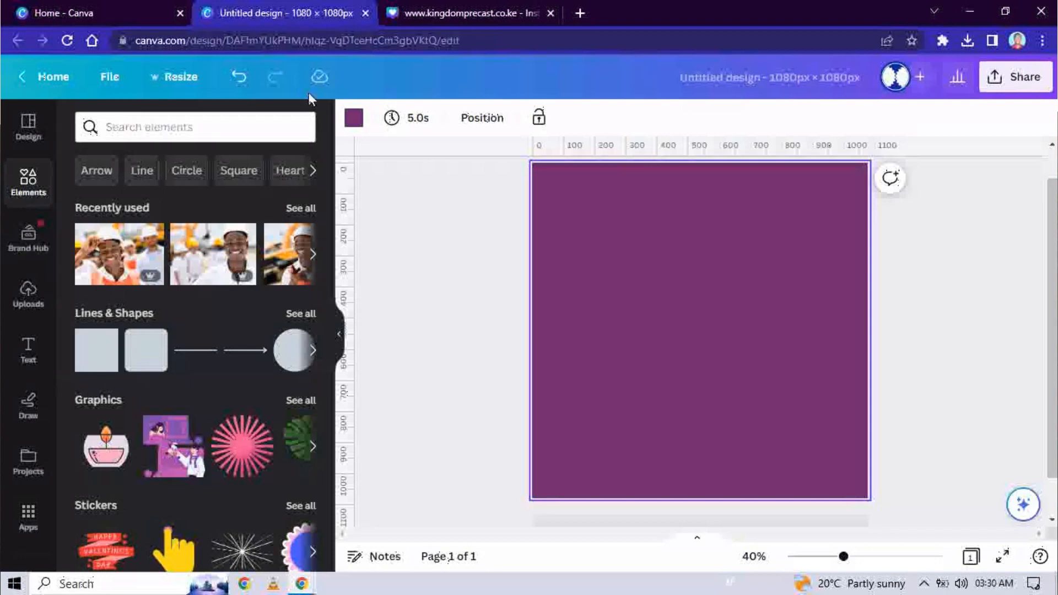
# Step: Copy the logo group from the kingdomprecast.co.ke design and paste it onto the purple page
pyautogui.click(441, 13)
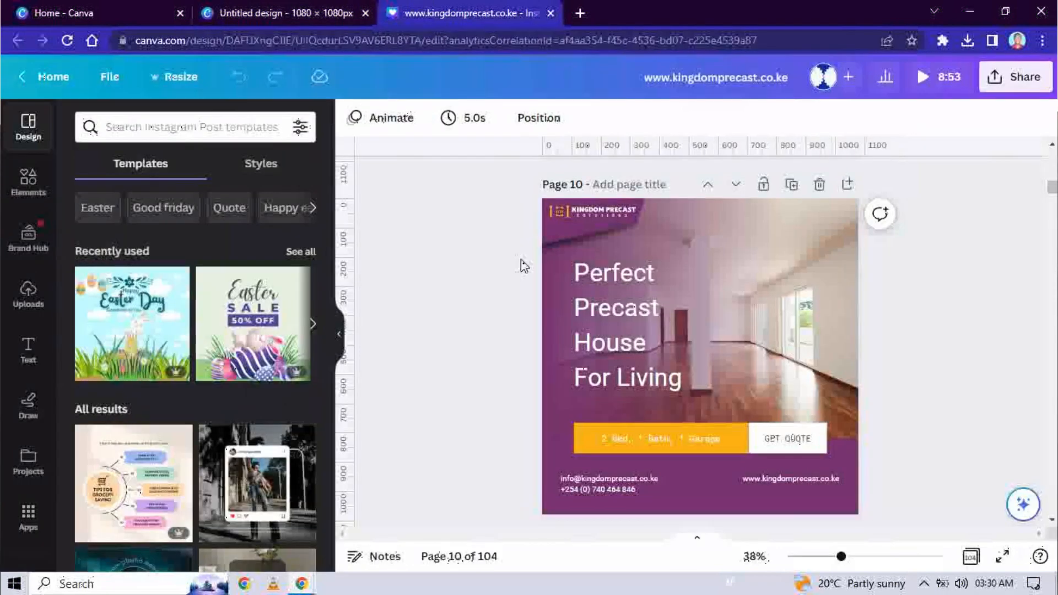
pyautogui.moveTo(428, 158); pyautogui.dragTo(569, 229)
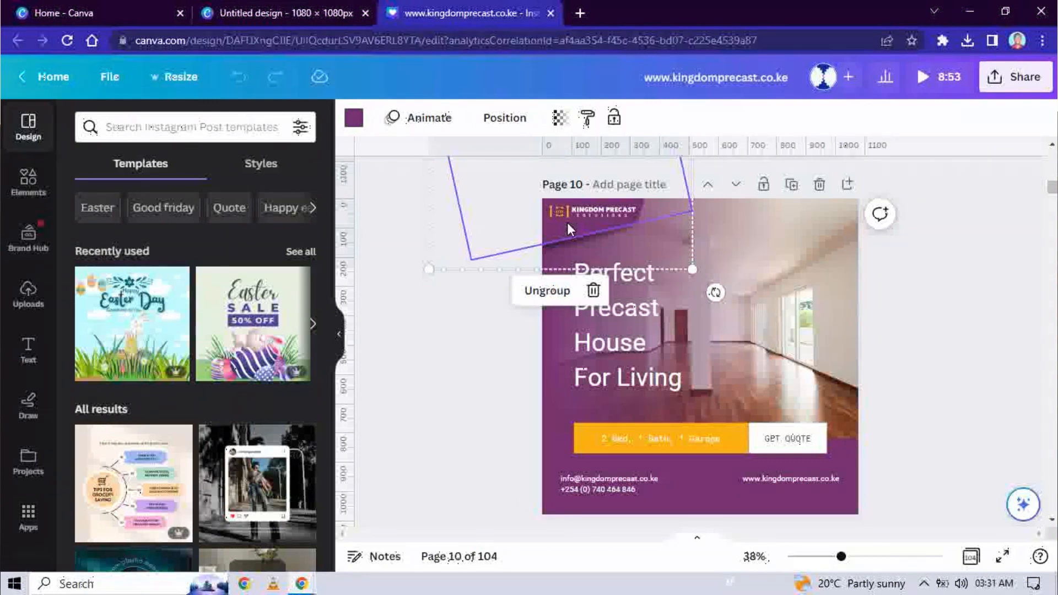
pyautogui.click(269, 12)
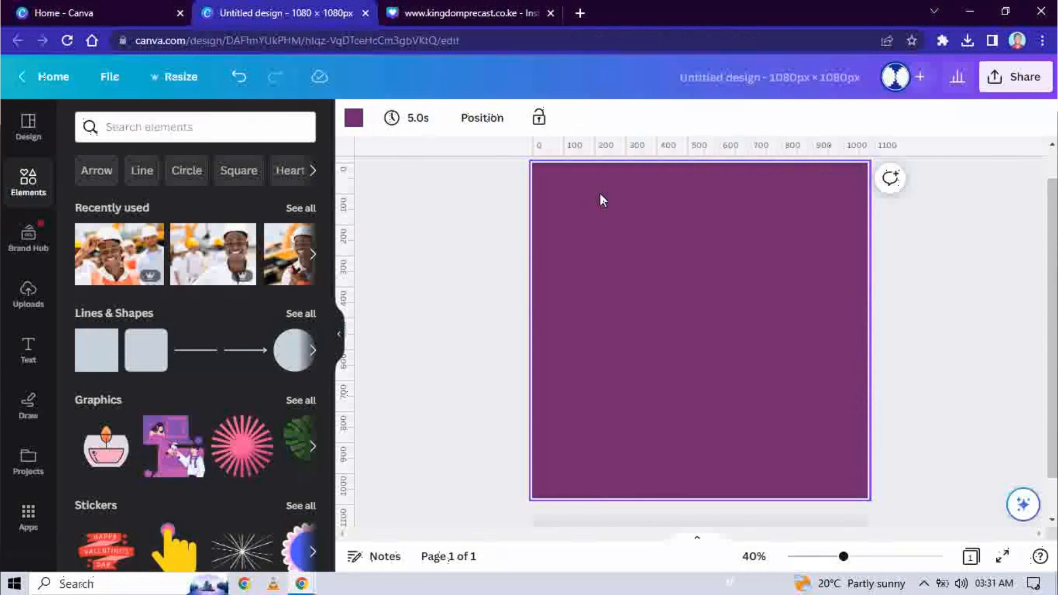
pyautogui.hotkey('ctrl', 'v')
pyautogui.click(709, 331)
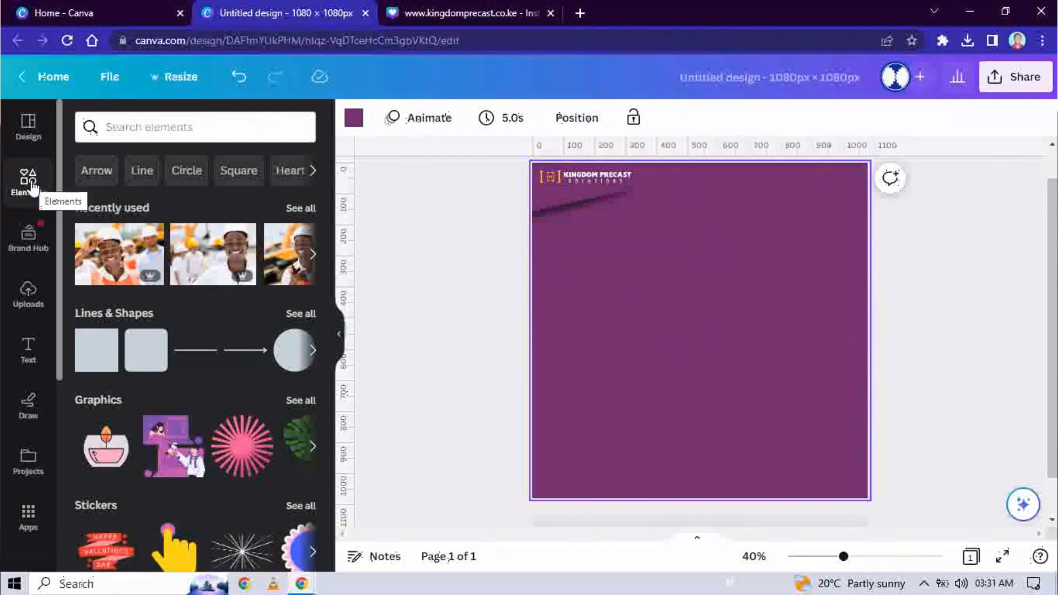
# Step: Add a sky-and-hills photo placeholder across the top, shortened to about 1080 × 407 px
pyautogui.moveTo(412, 237); pyautogui.dragTo(811, 192)
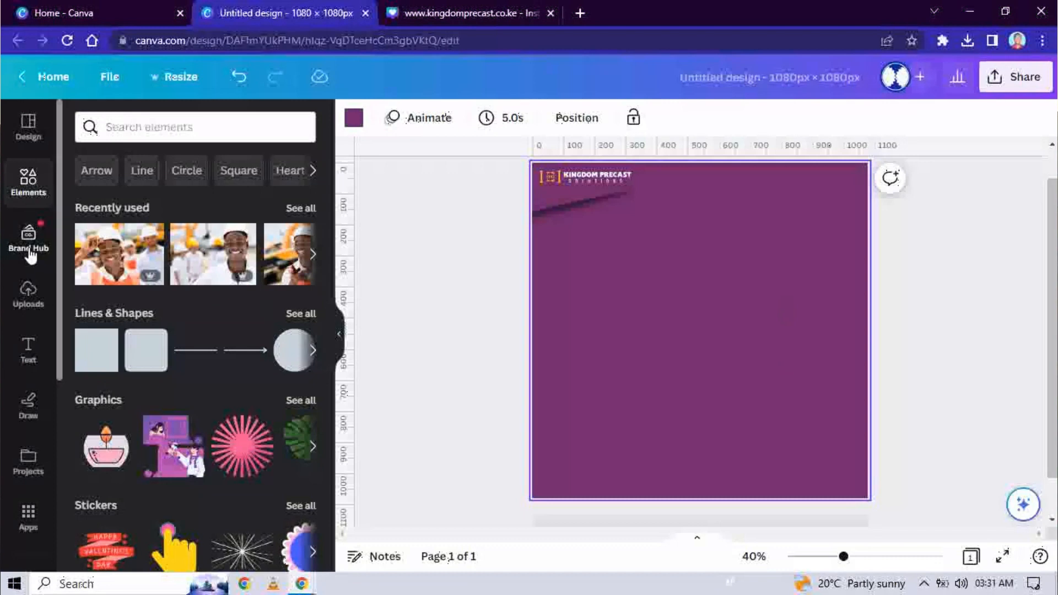
pyautogui.scroll(-12, 233, 283)
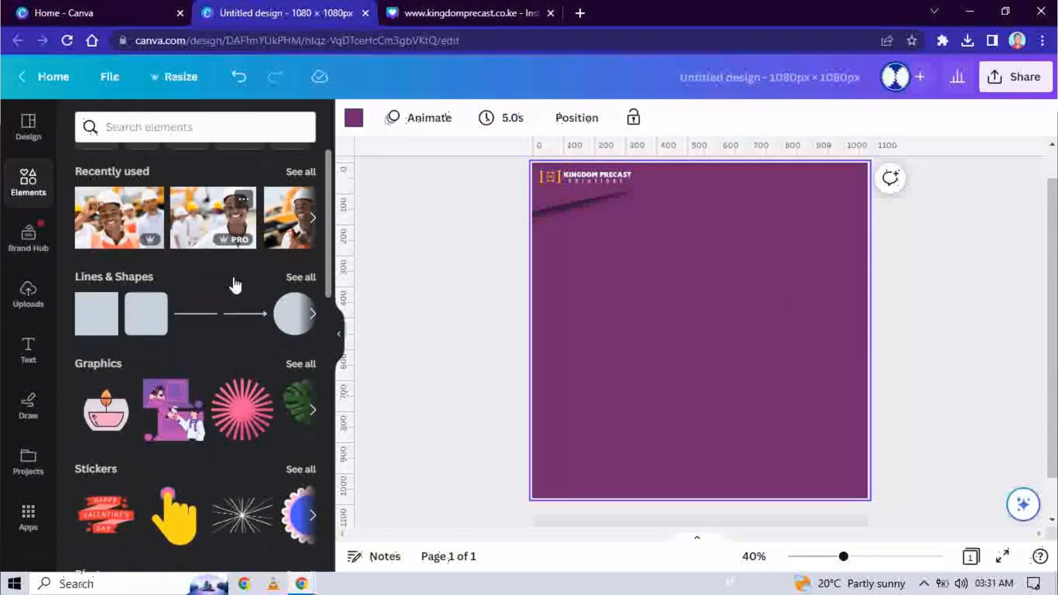
pyautogui.scroll(-6, 234, 281)
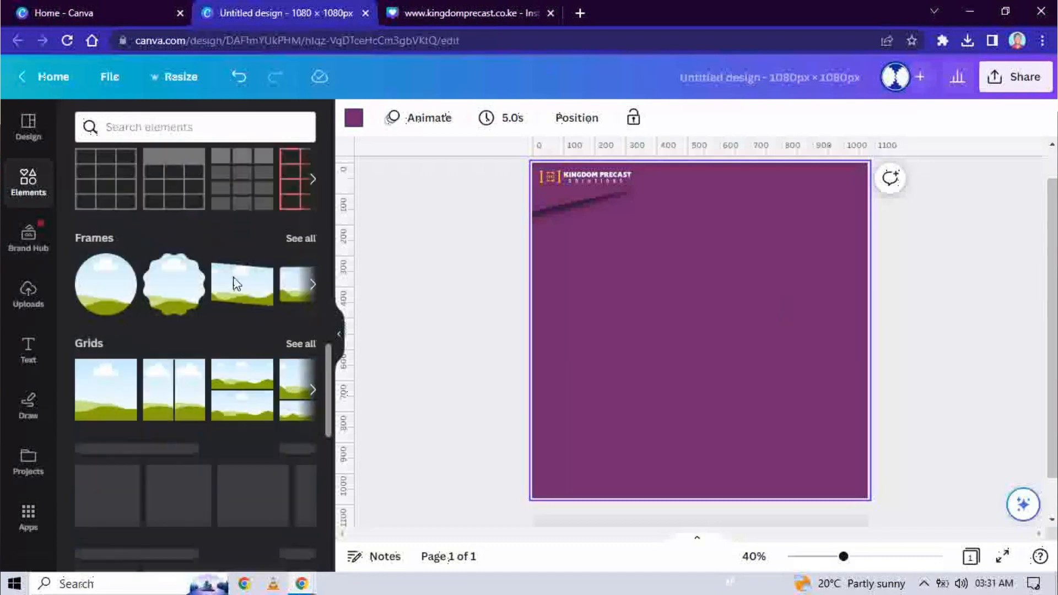
pyautogui.click(95, 295)
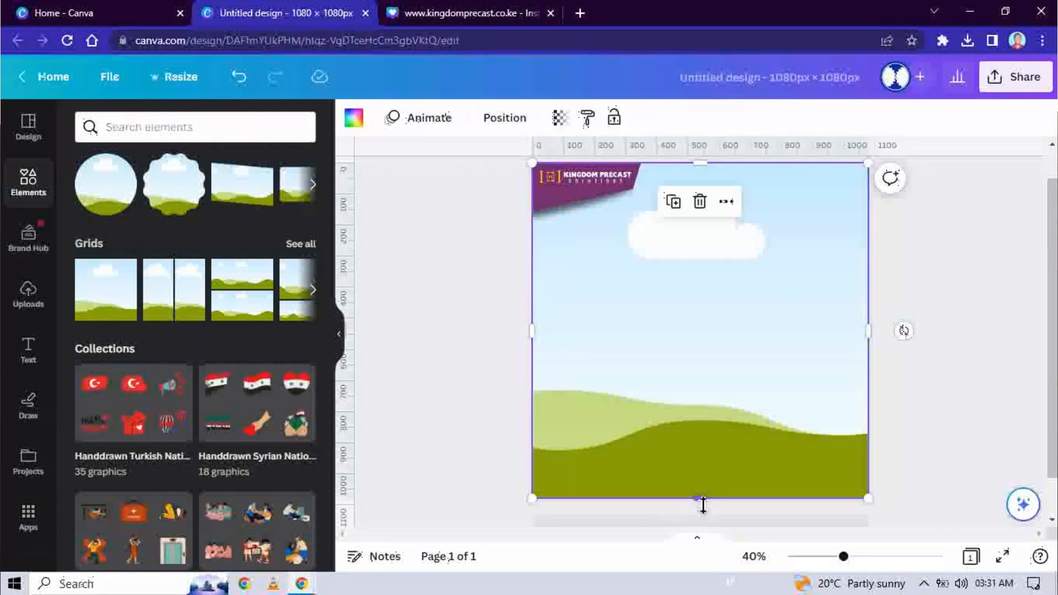
pyautogui.moveTo(703, 504); pyautogui.dragTo(686, 297)
pyautogui.click(770, 417)
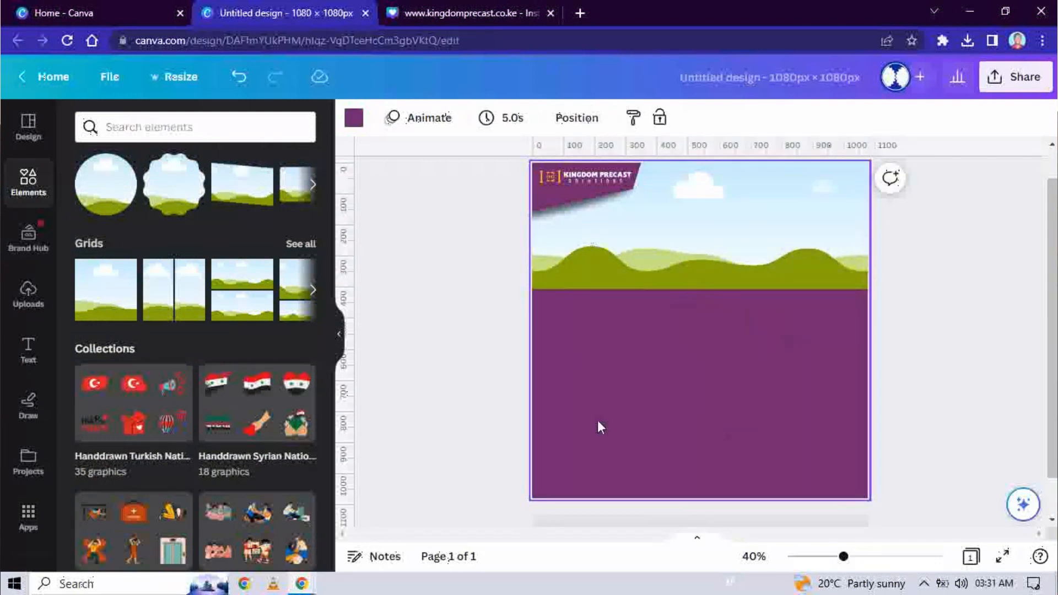
pyautogui.scroll(-3, 152, 375)
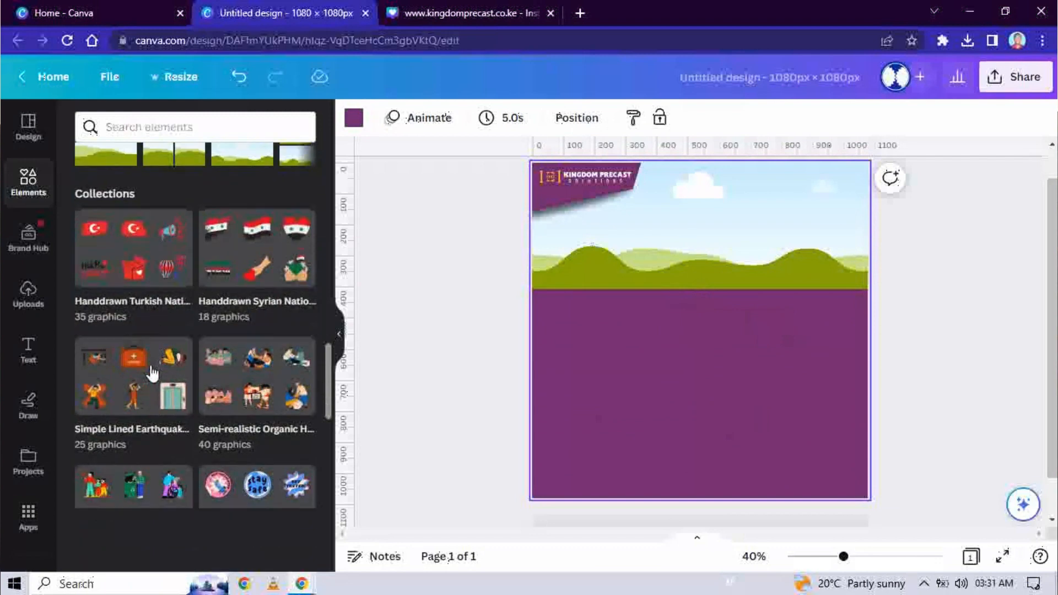
# Step: Add subheading 'Own An Affordable Precast House In Under 60 Days', wrapped to two lines and centred
pyautogui.click(28, 349)
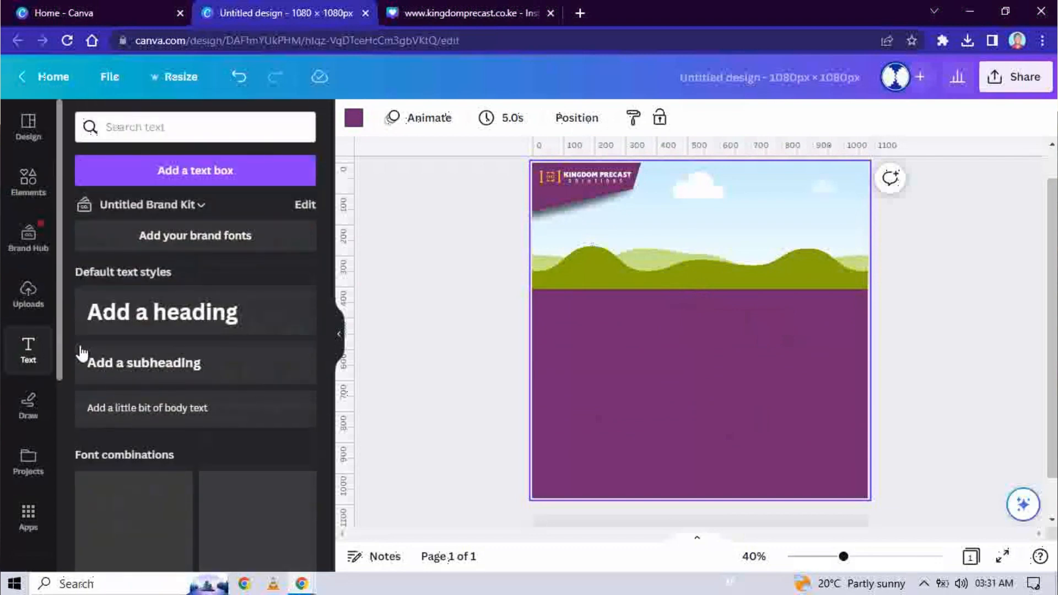
pyautogui.click(150, 363)
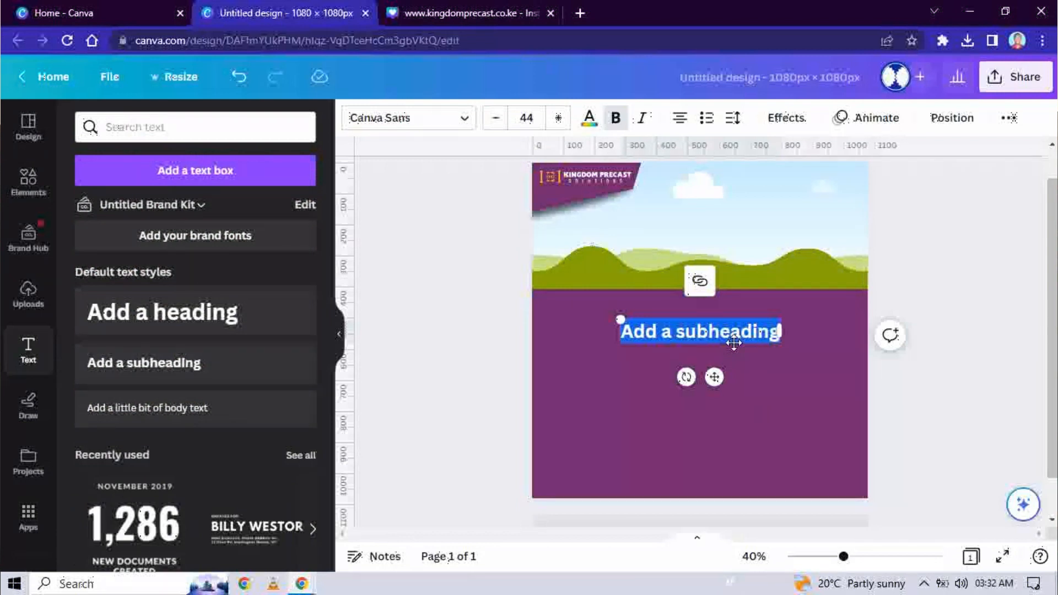
pyautogui.write('Own ')
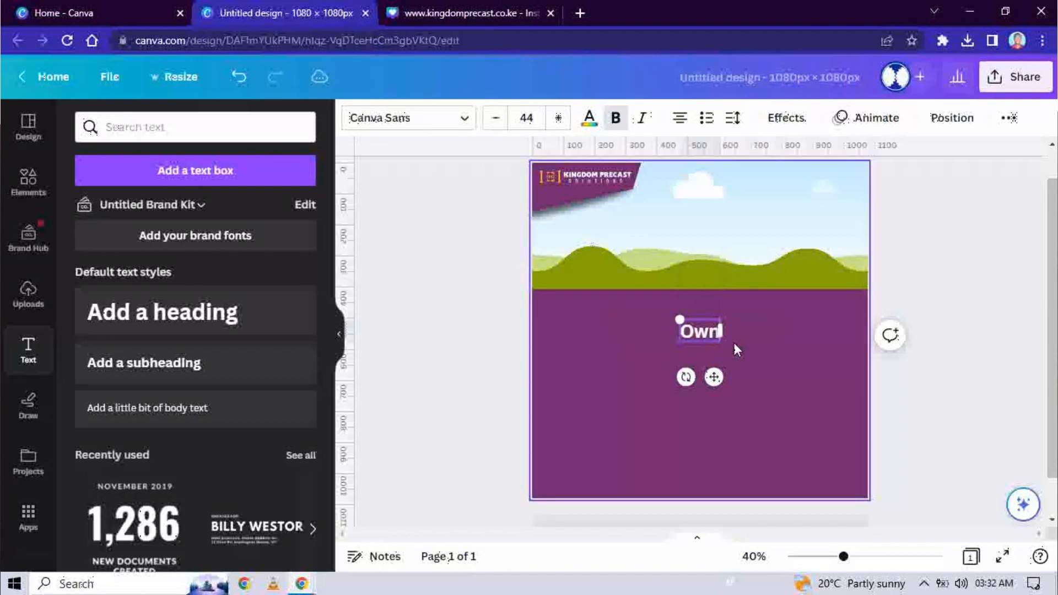
pyautogui.write('An')
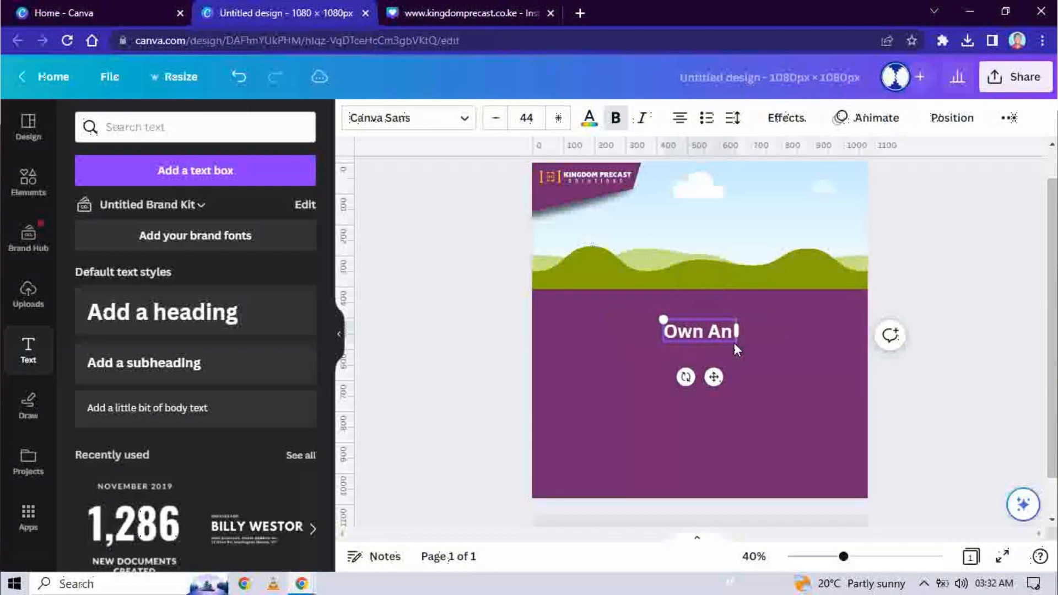
pyautogui.write(' Affor')
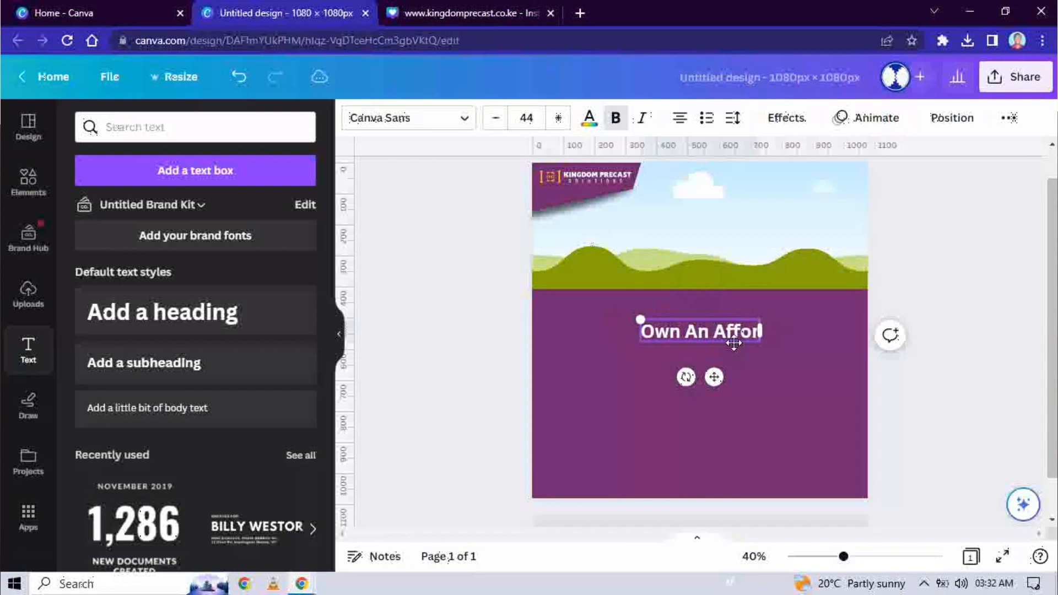
pyautogui.write('dable')
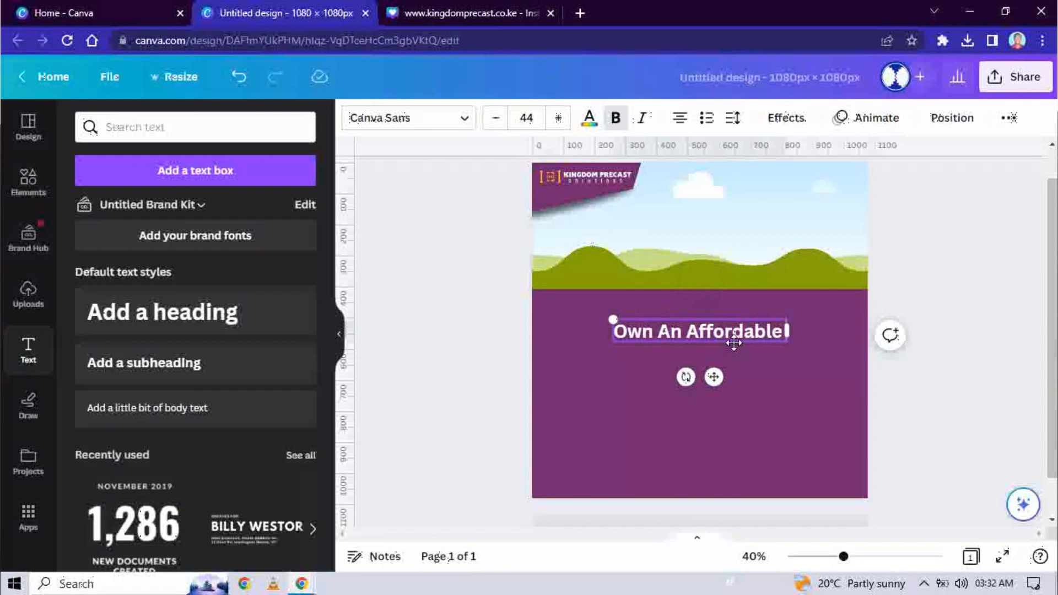
pyautogui.write(' Preca')
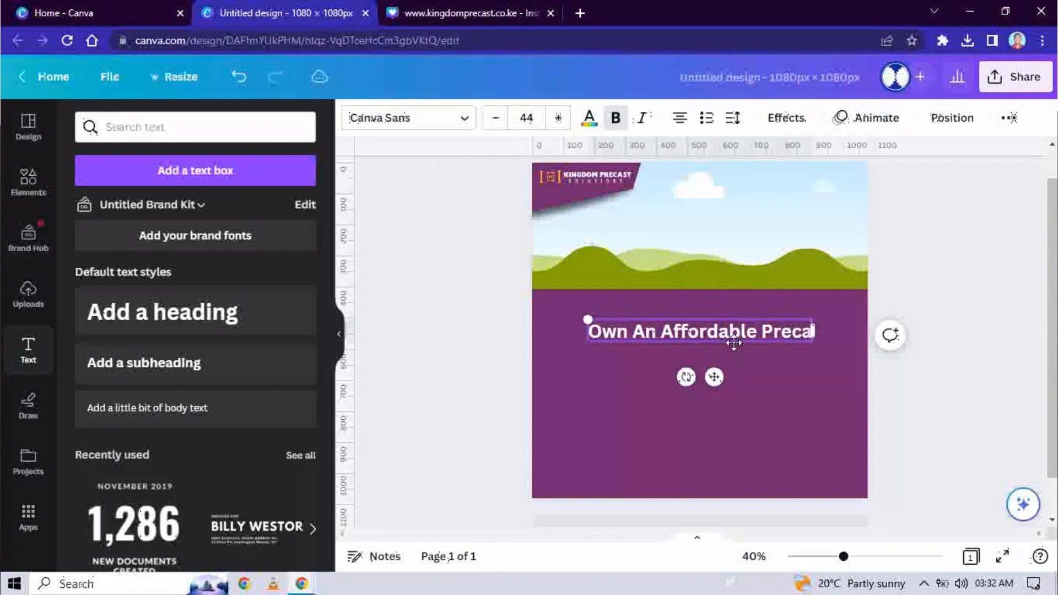
pyautogui.write('st')
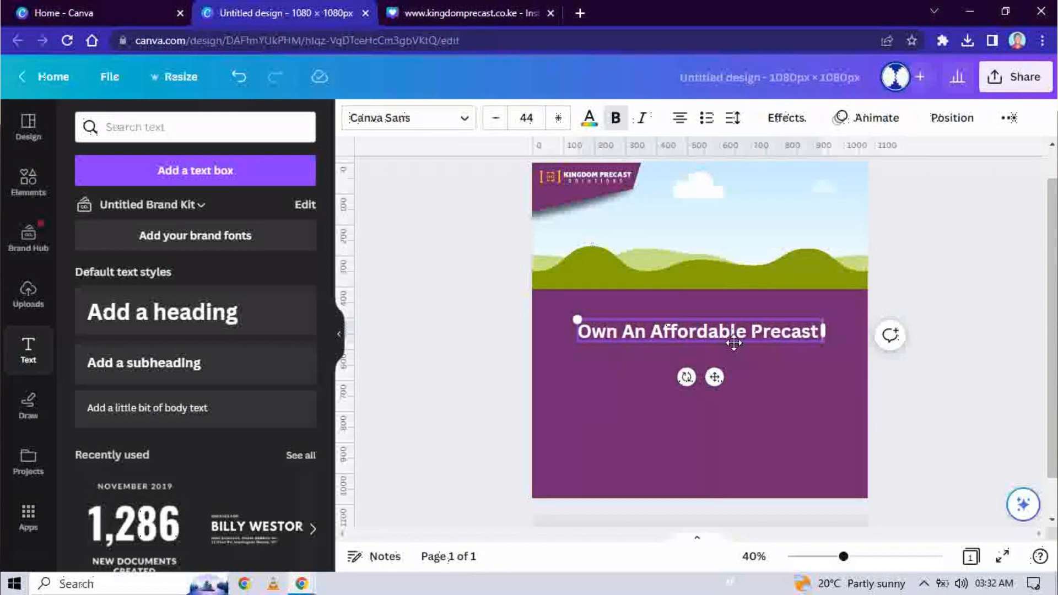
pyautogui.write(' House')
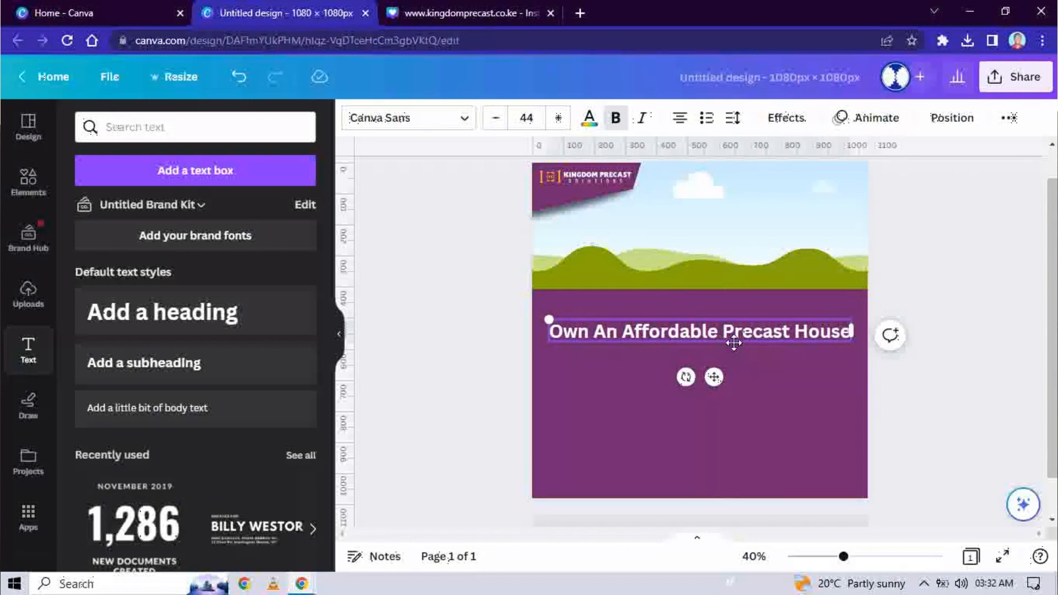
pyautogui.write(' In')
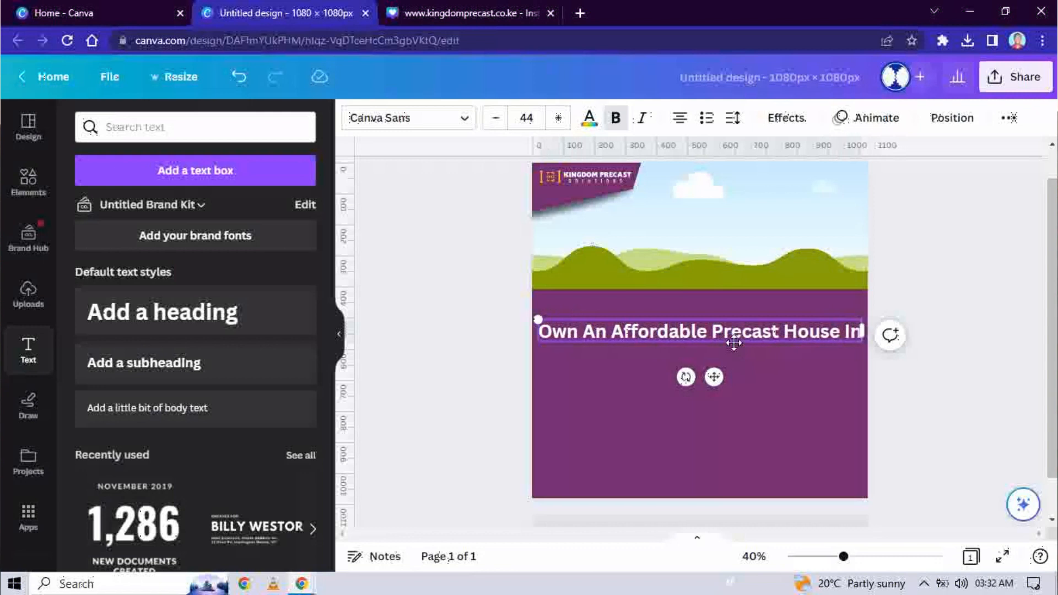
pyautogui.write(' Unde')
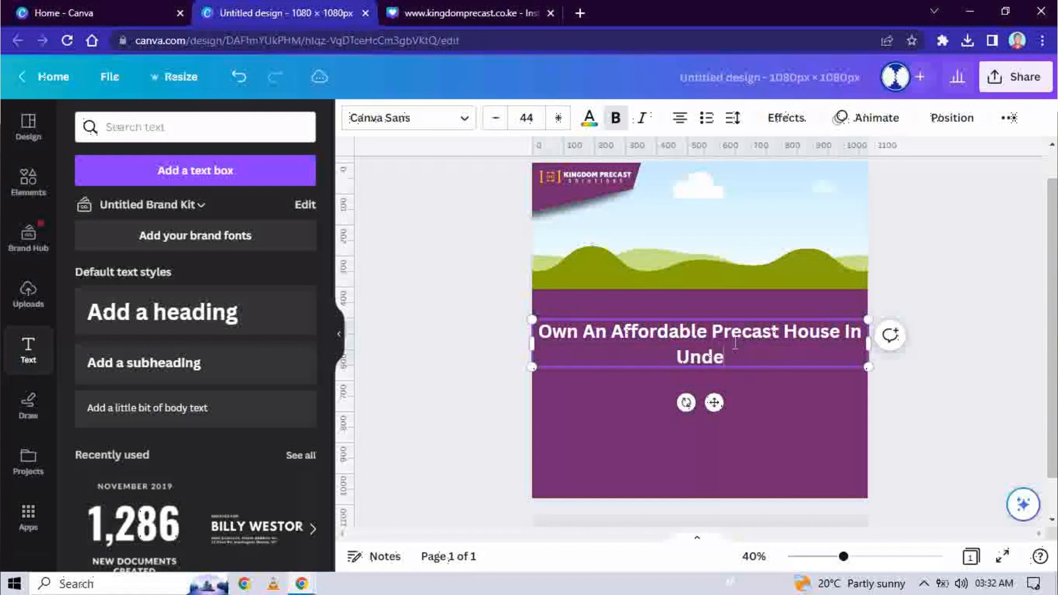
pyautogui.write('r 60 ')
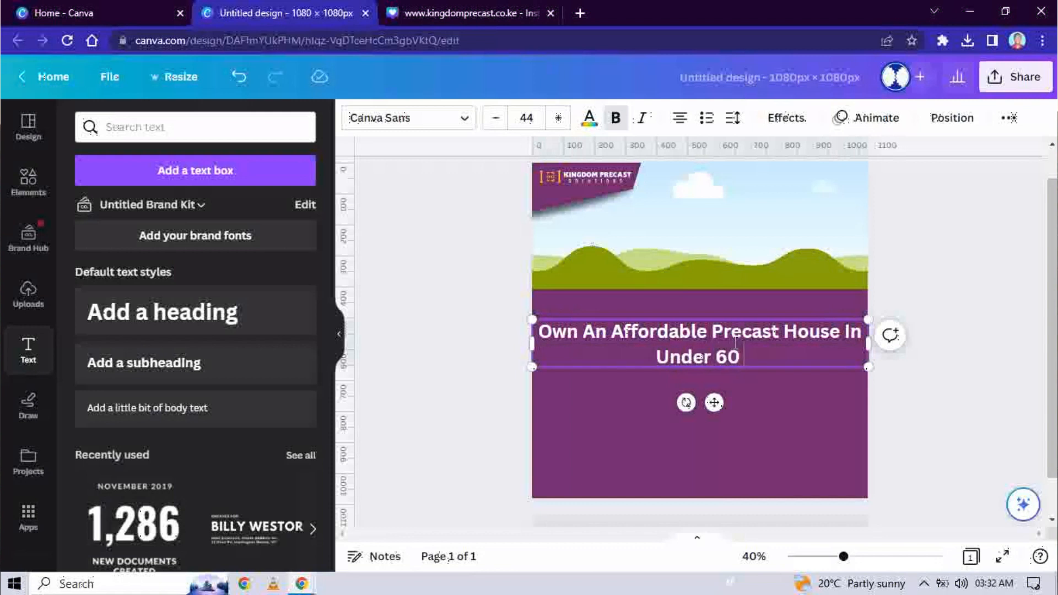
pyautogui.write('Days')
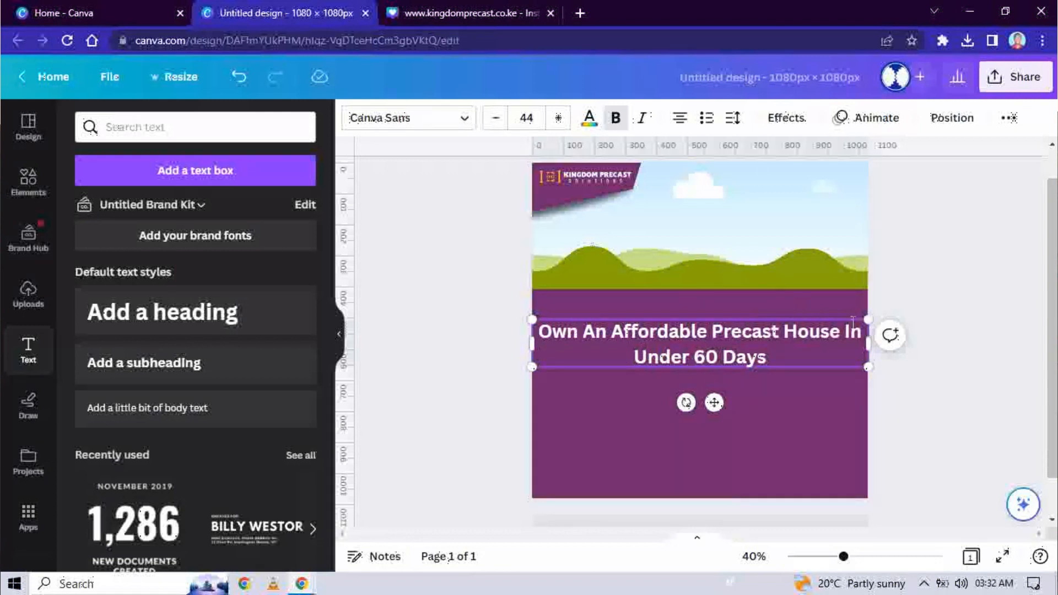
pyautogui.moveTo(863, 350); pyautogui.dragTo(784, 348)
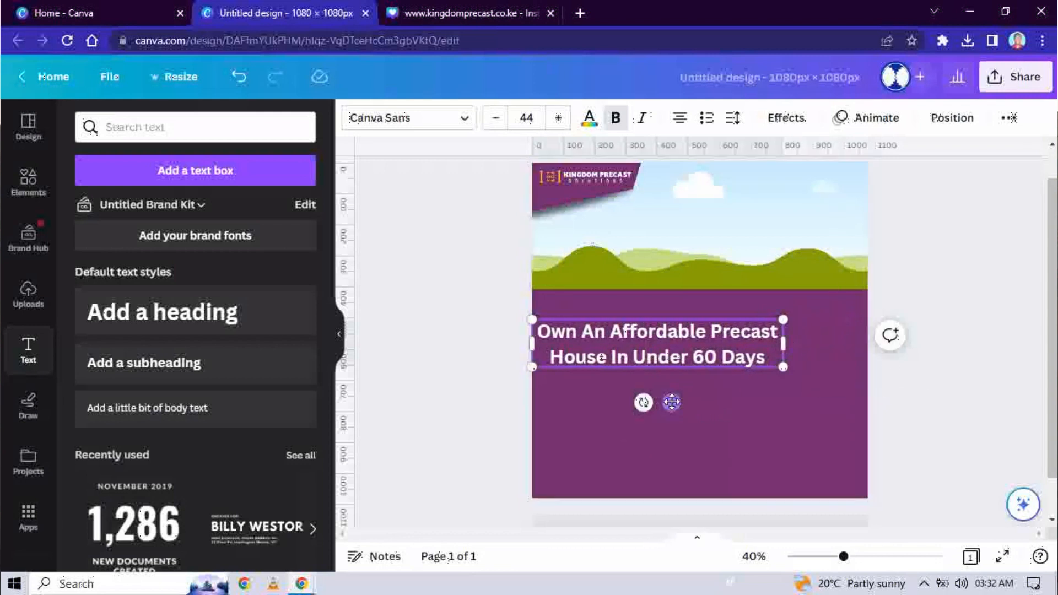
pyautogui.moveTo(672, 402); pyautogui.dragTo(713, 398)
pyautogui.click(751, 411)
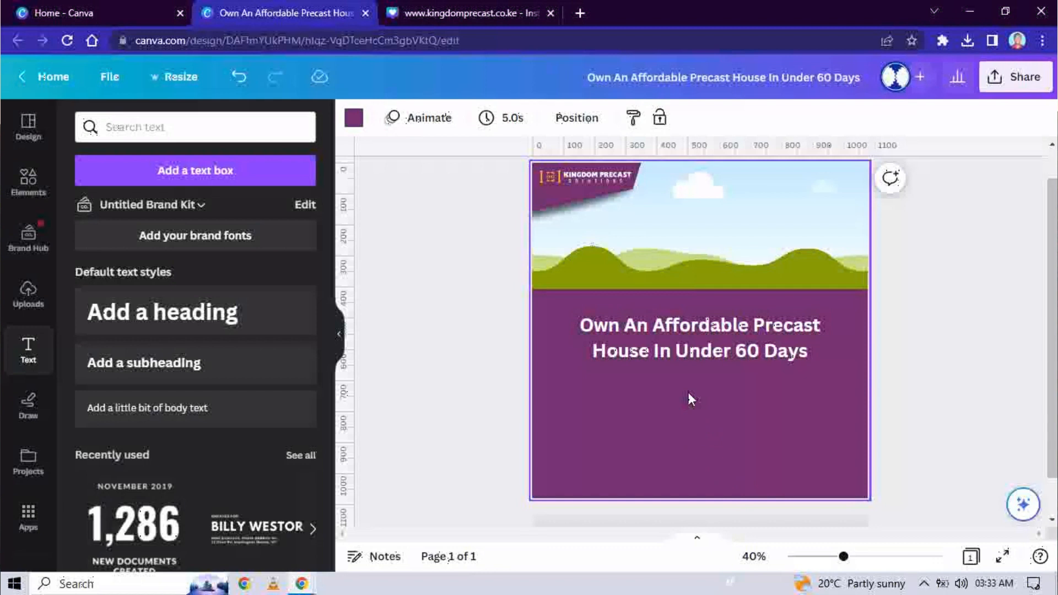
# Step: Paste the six-icon feature row from clipboard history, enlarge it and place it under the headline
pyautogui.press('super+v')
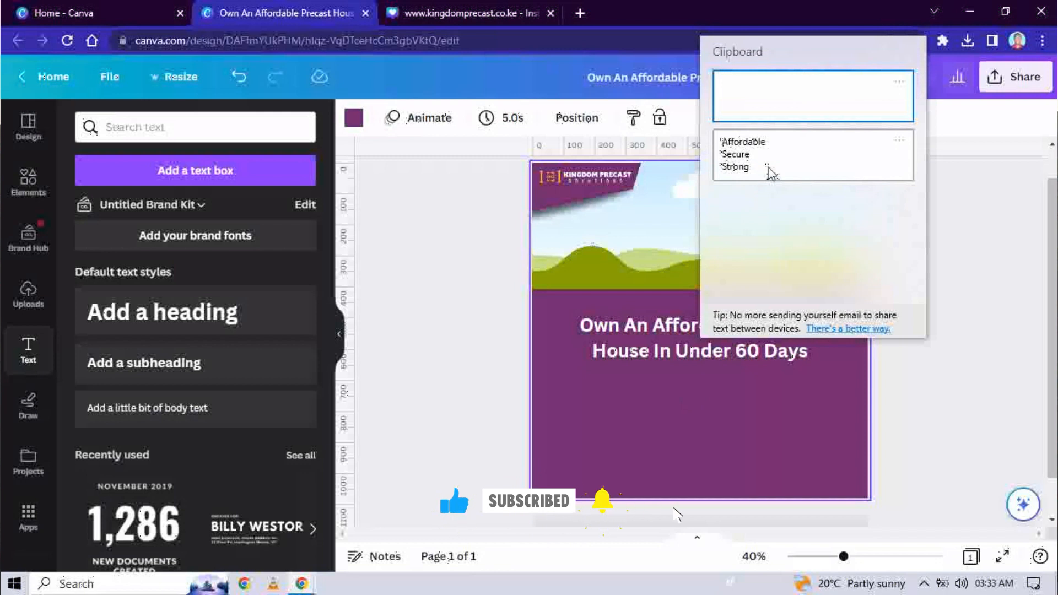
pyautogui.click(772, 174)
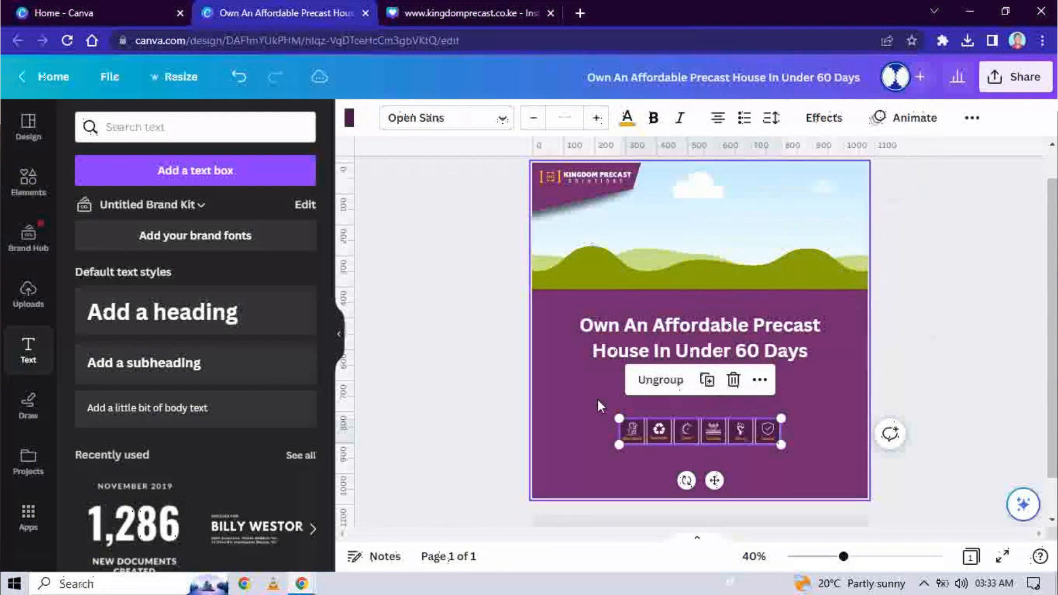
pyautogui.moveTo(619, 419); pyautogui.dragTo(552, 408)
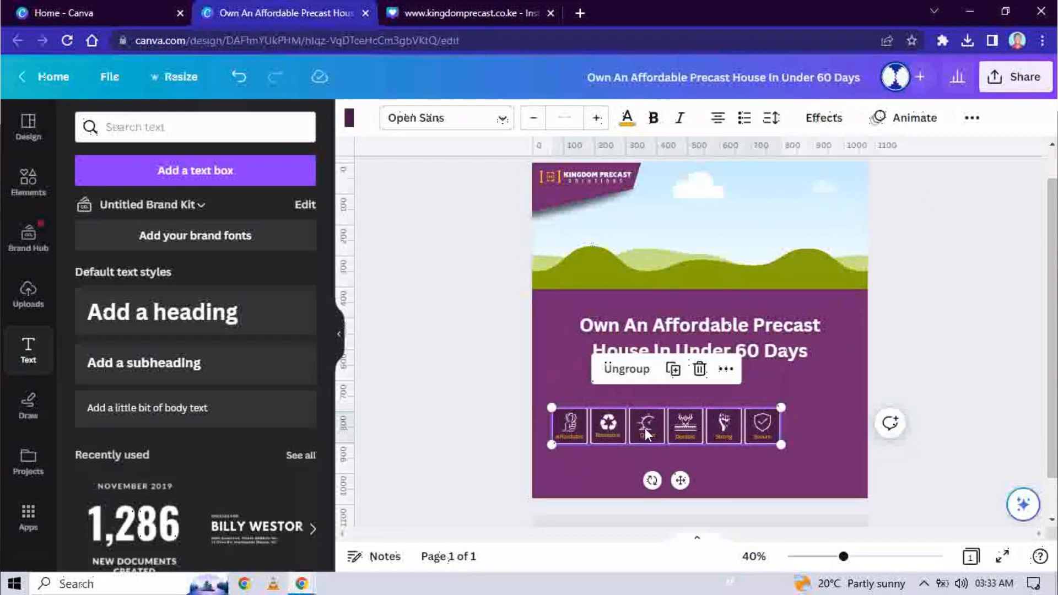
pyautogui.moveTo(645, 428); pyautogui.dragTo(678, 394)
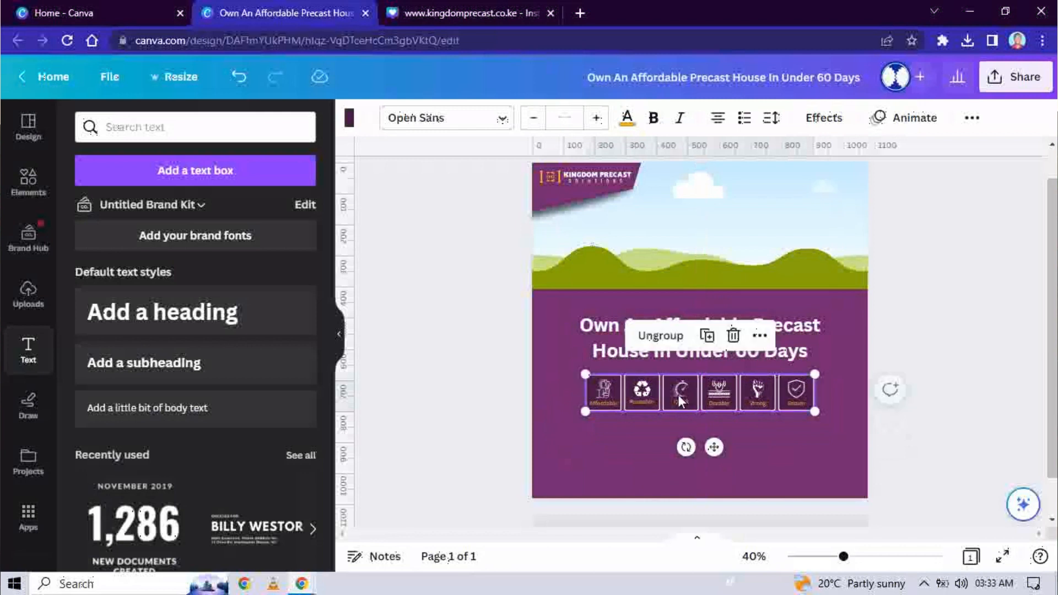
pyautogui.click(759, 446)
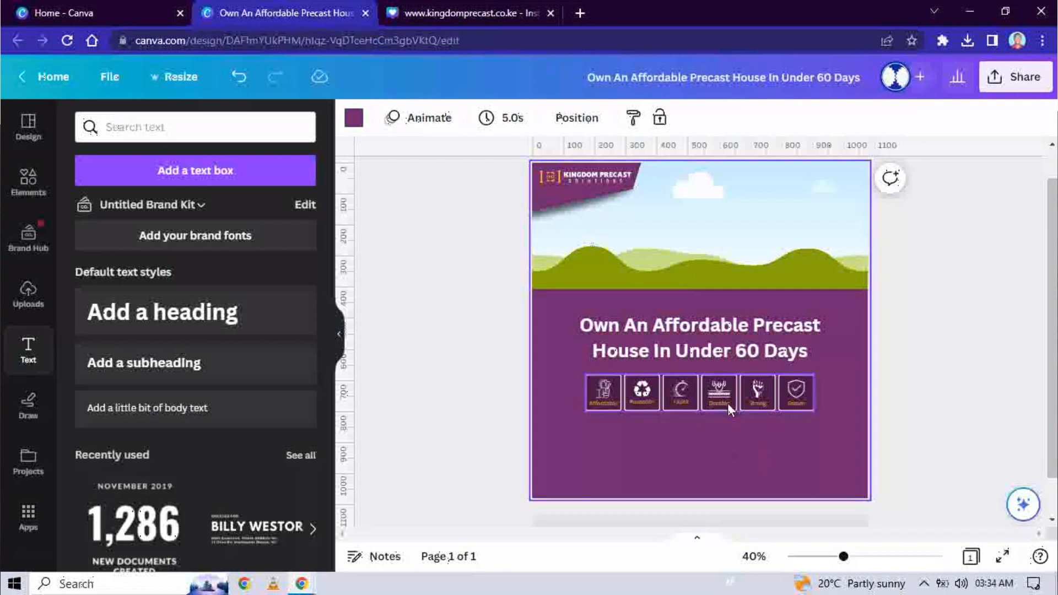
pyautogui.click(718, 344)
pyautogui.moveTo(718, 343); pyautogui.dragTo(718, 337)
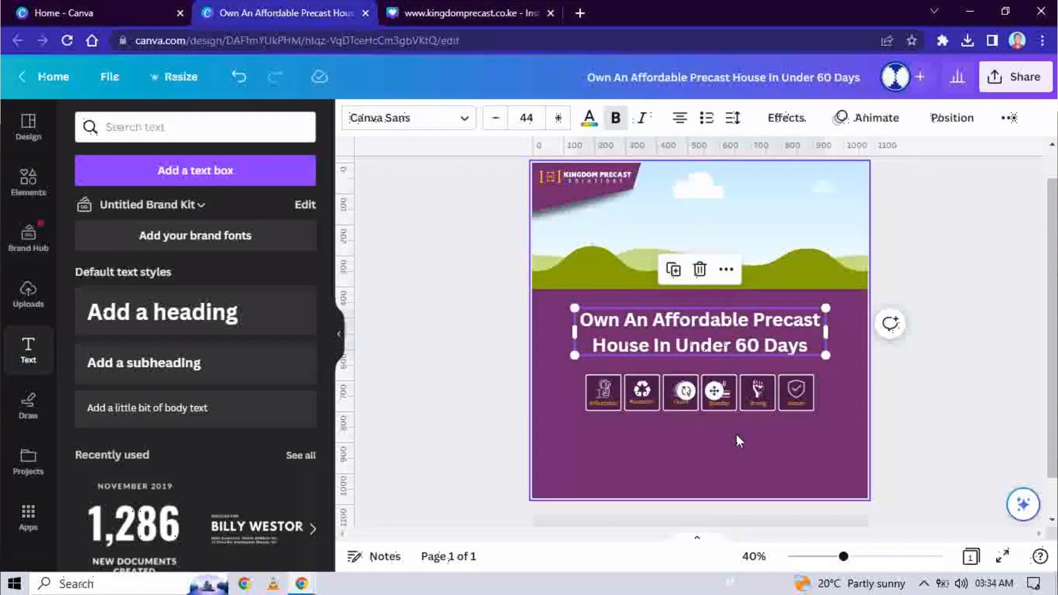
pyautogui.click(579, 208)
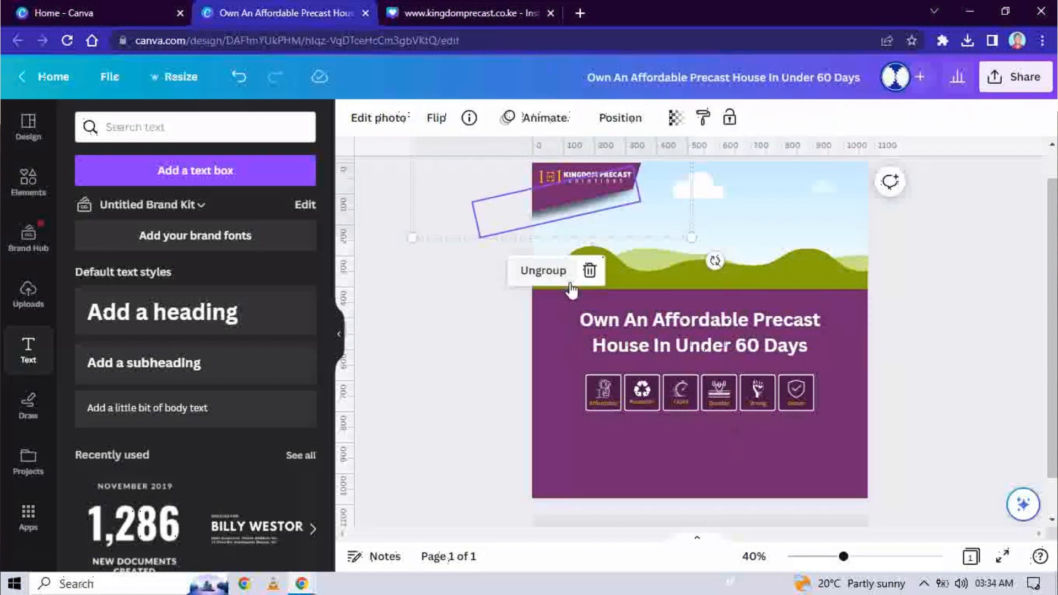
pyautogui.click(586, 270)
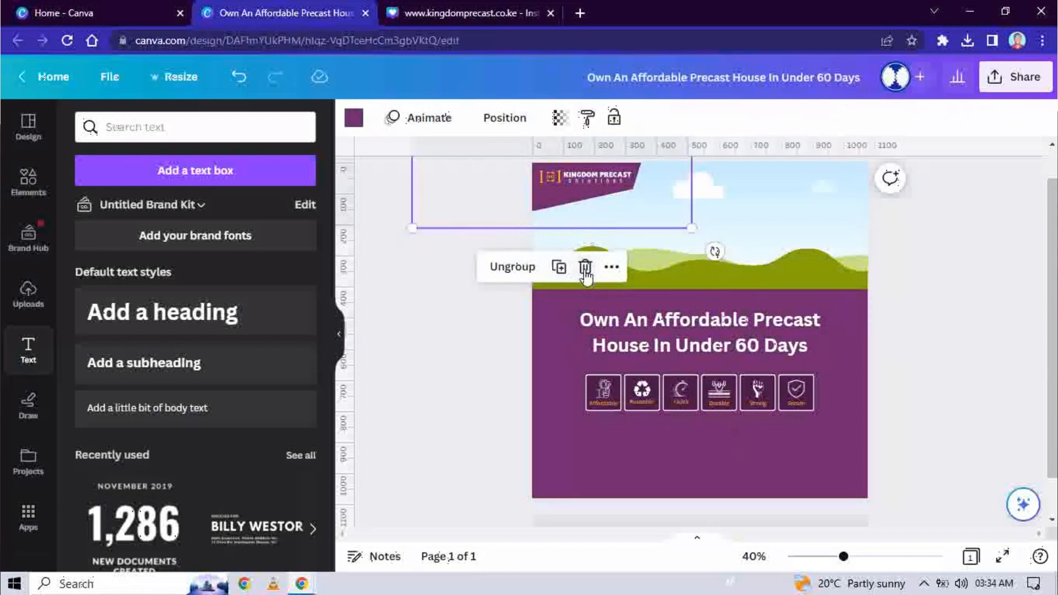
pyautogui.click(415, 251)
pyautogui.click(582, 174)
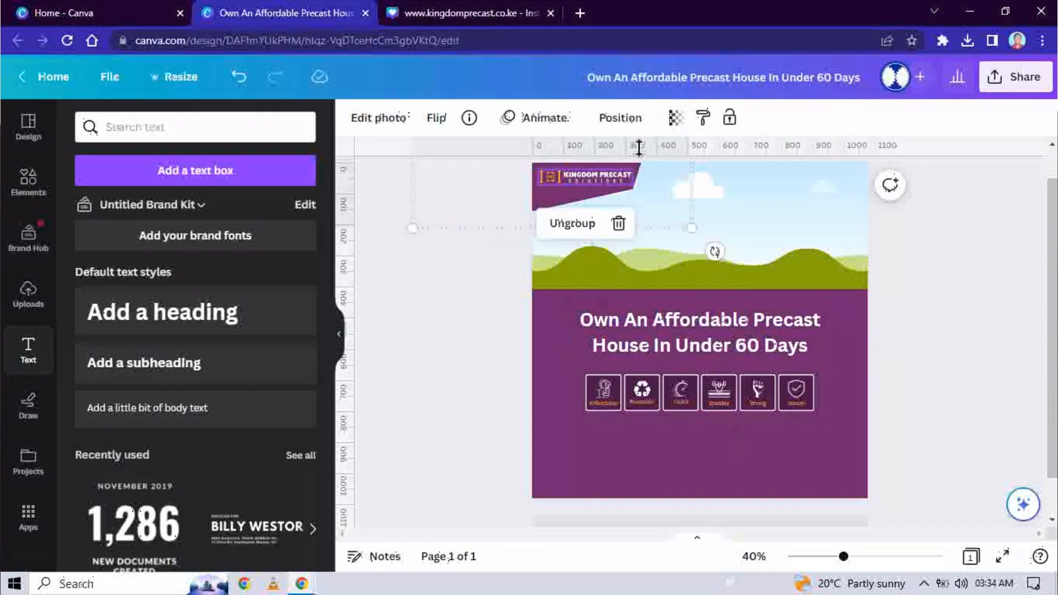
pyautogui.click(573, 225)
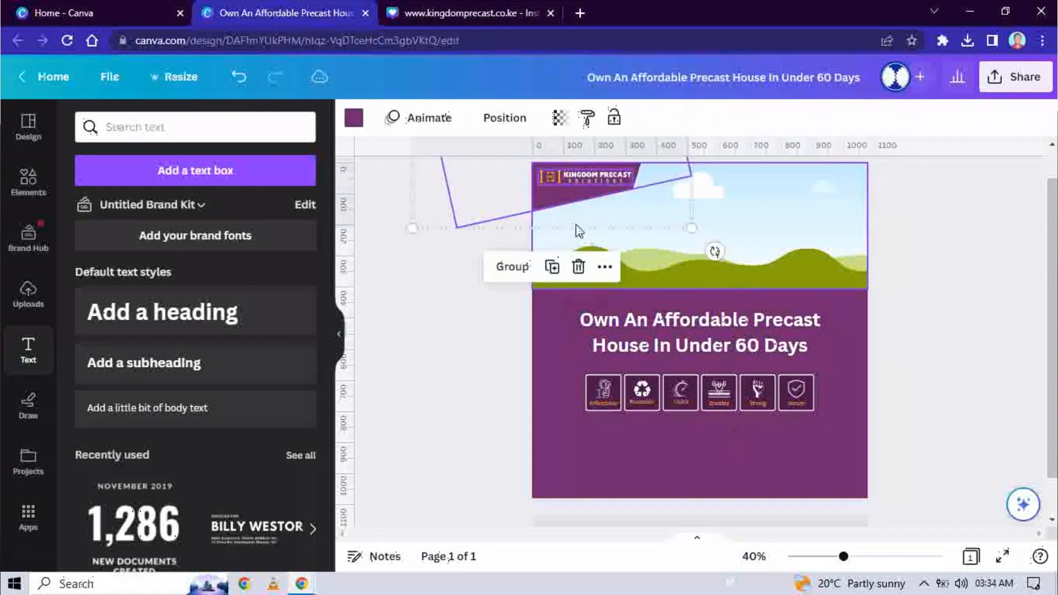
pyautogui.click(485, 295)
pyautogui.click(549, 214)
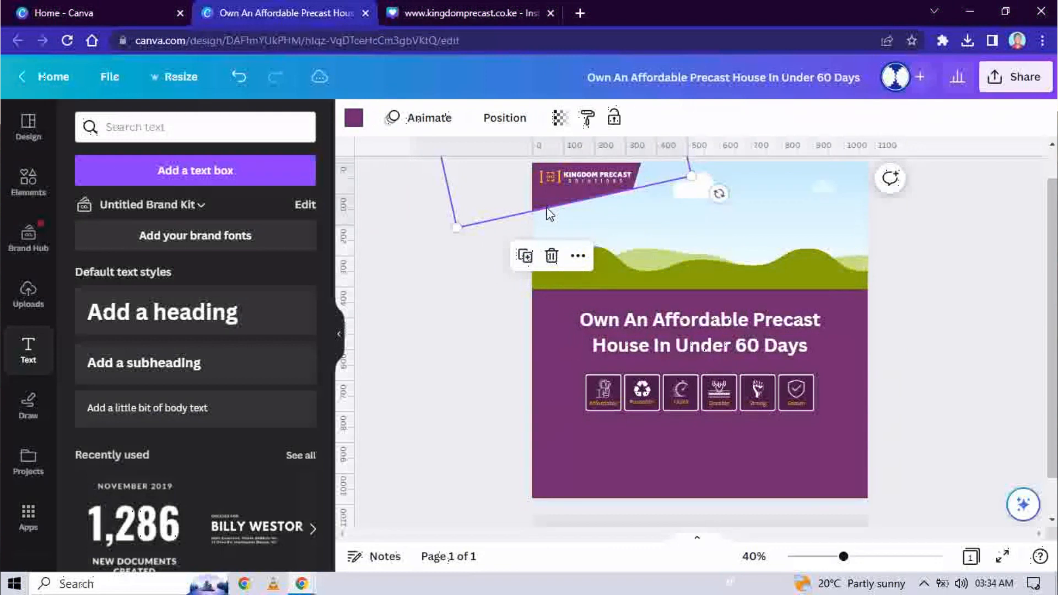
pyautogui.press('Delete')
pyautogui.click(575, 177)
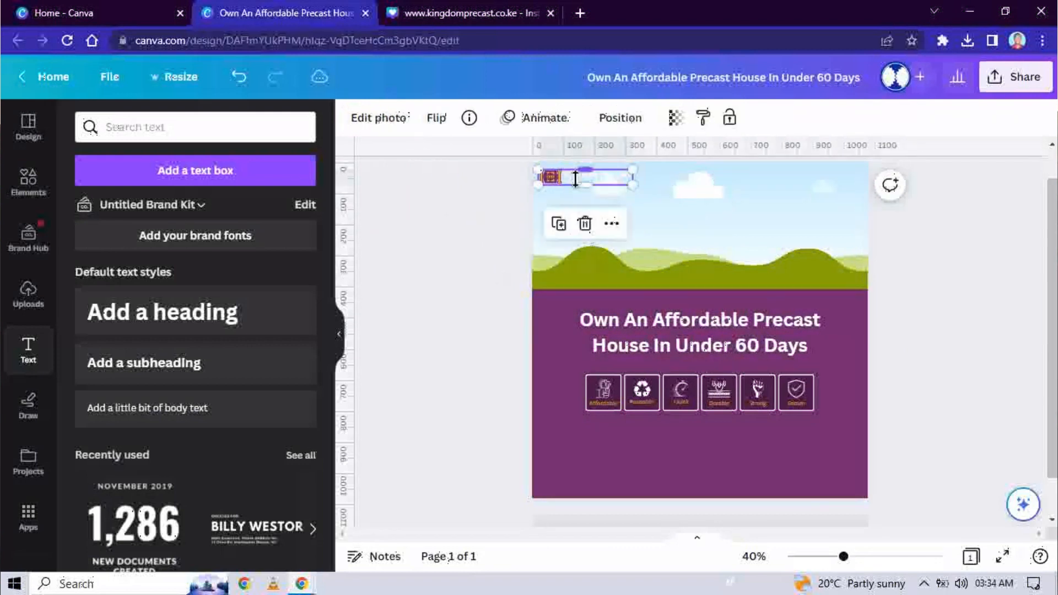
pyautogui.moveTo(583, 182); pyautogui.dragTo(687, 445)
pyautogui.click(571, 455)
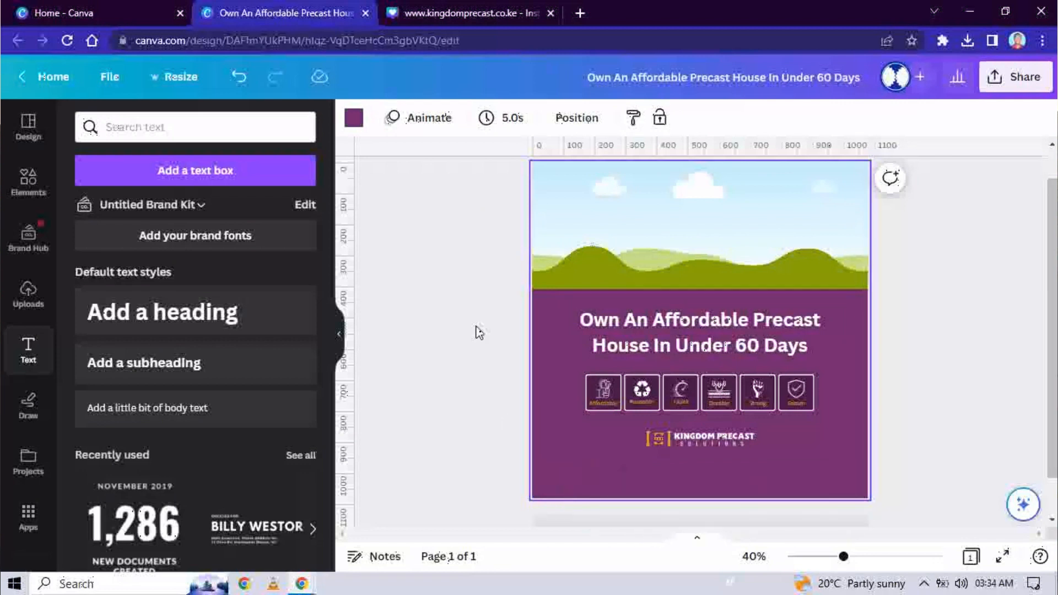
pyautogui.scroll(1, 478, 332)
pyautogui.scroll(-2, 479, 332)
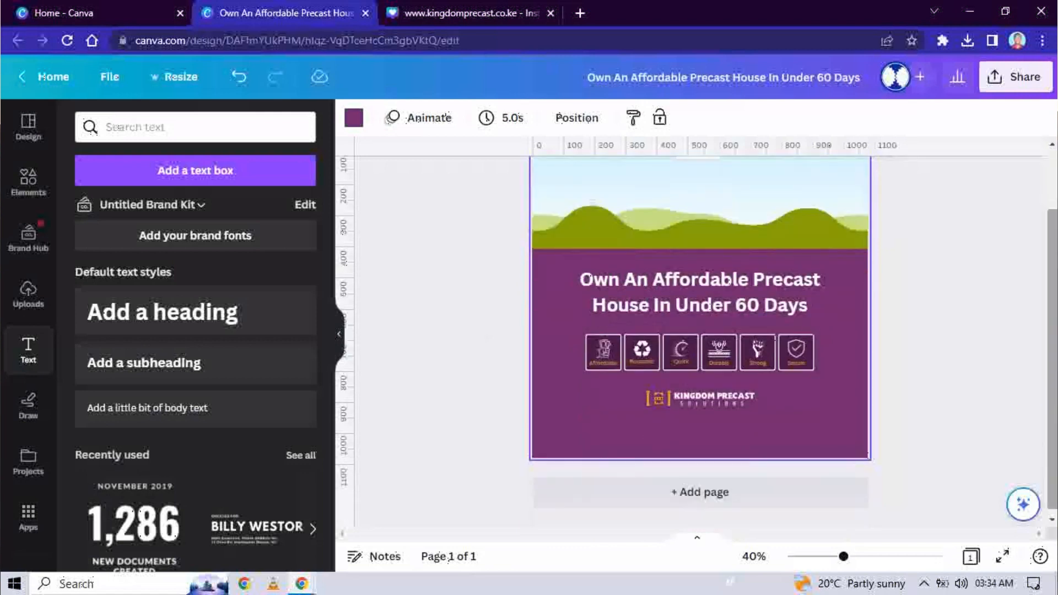
pyautogui.scroll(1, 1053, 337)
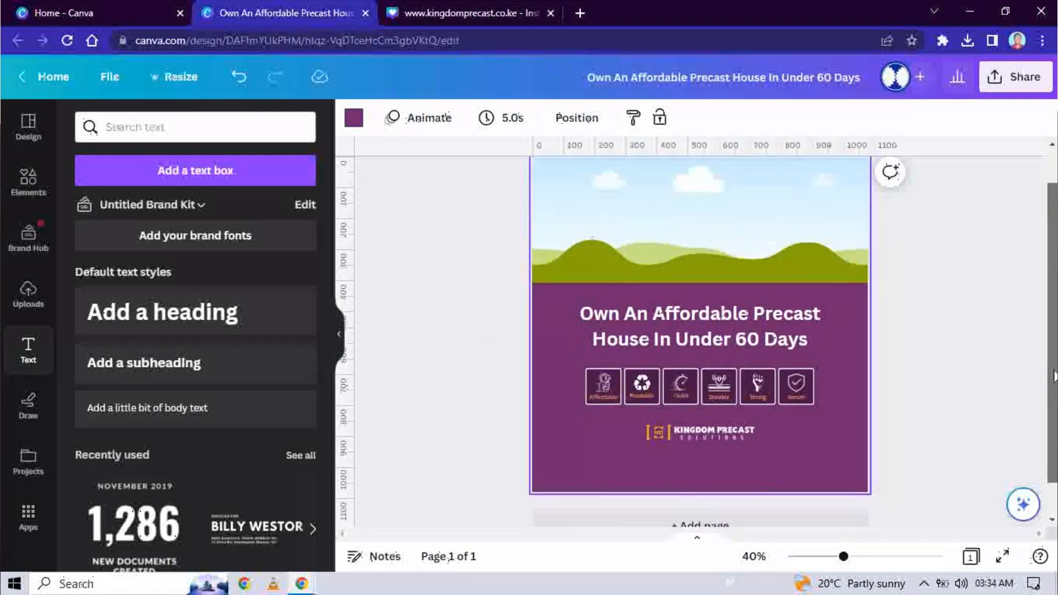
pyautogui.moveTo(1054, 376); pyautogui.dragTo(1054, 357)
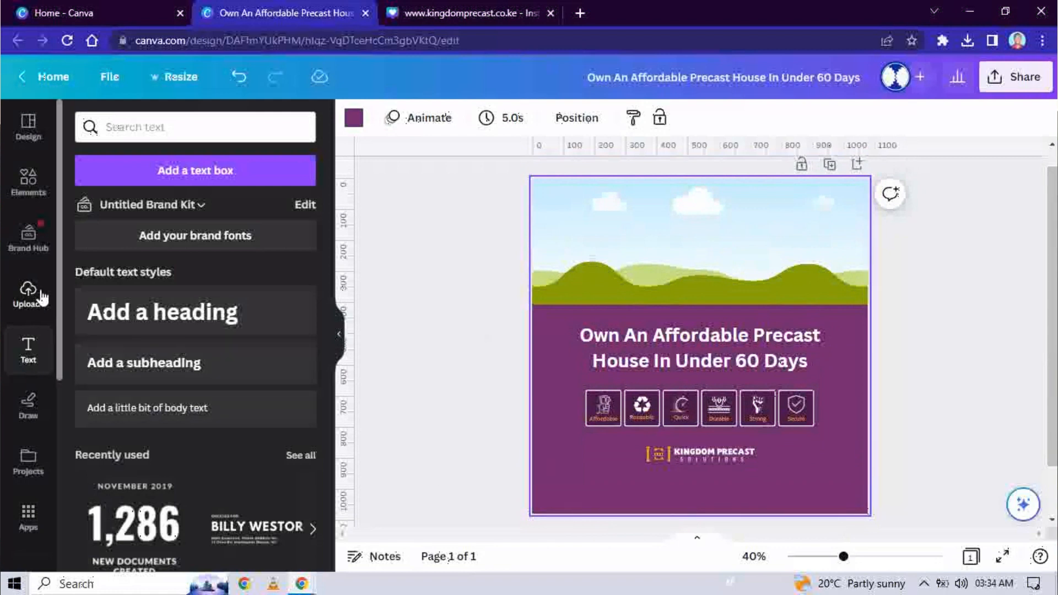
pyautogui.click(117, 371)
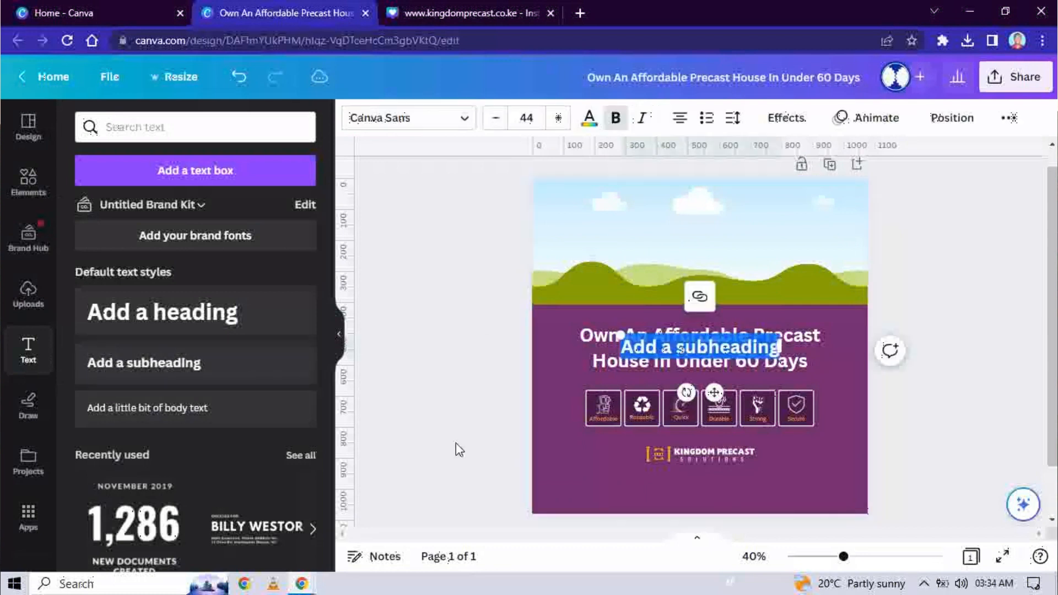
pyautogui.moveTo(712, 391); pyautogui.dragTo(657, 535)
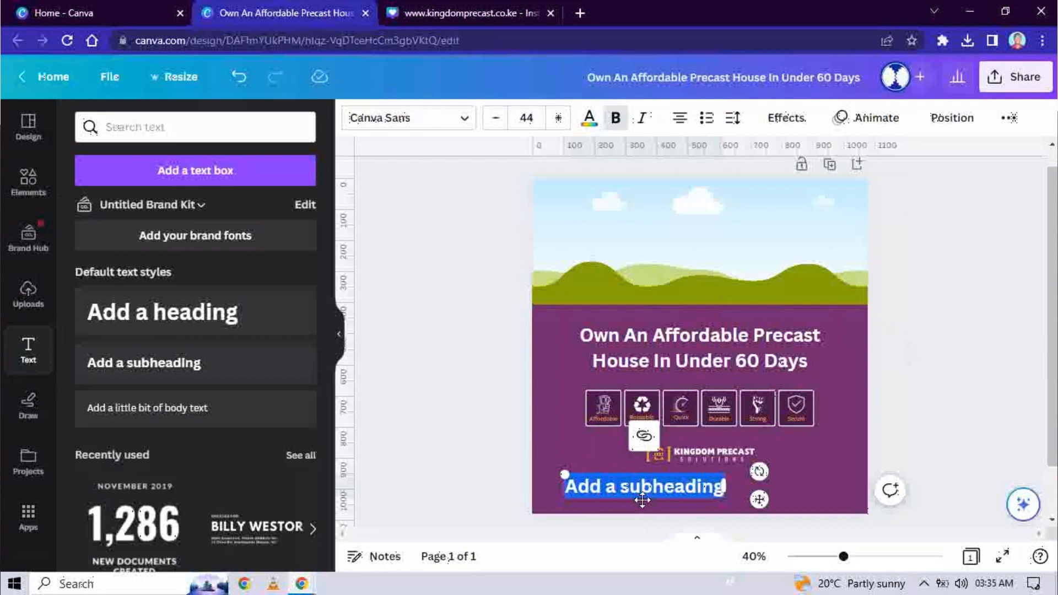
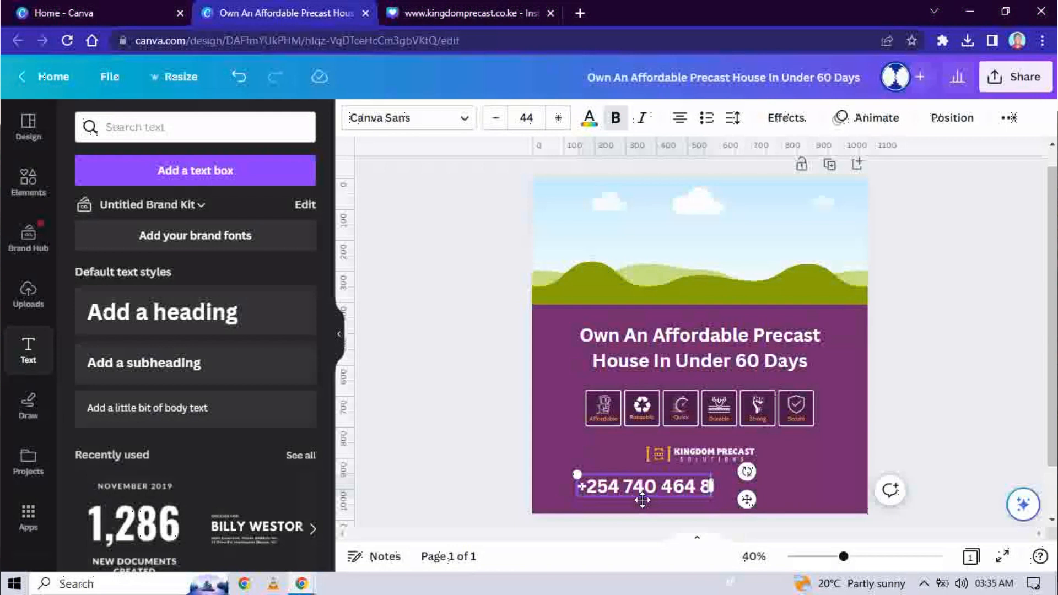
pyautogui.click(818, 478)
pyautogui.click(679, 484)
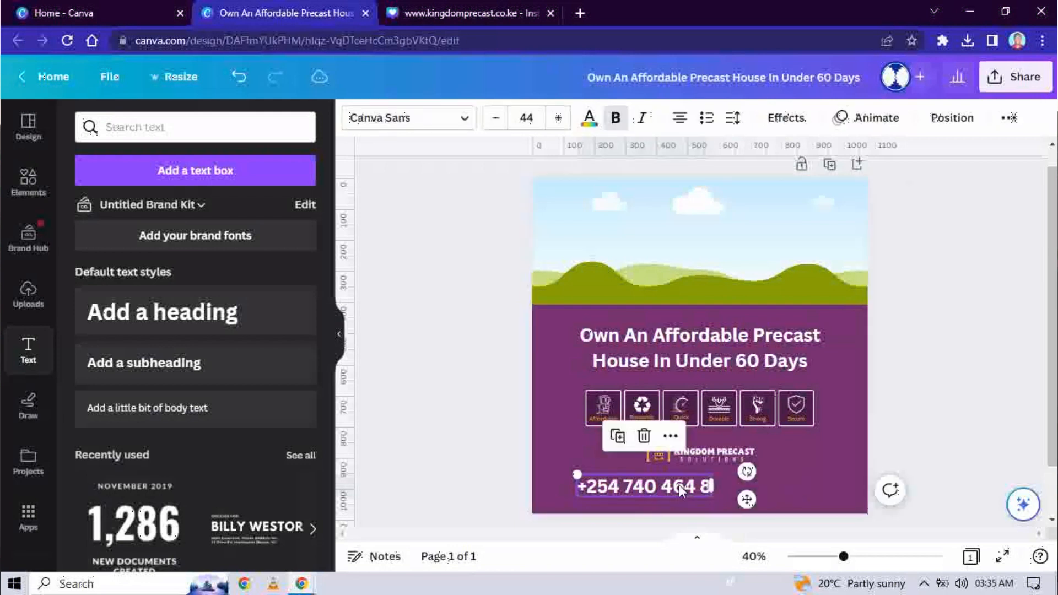
pyautogui.press('Delete')
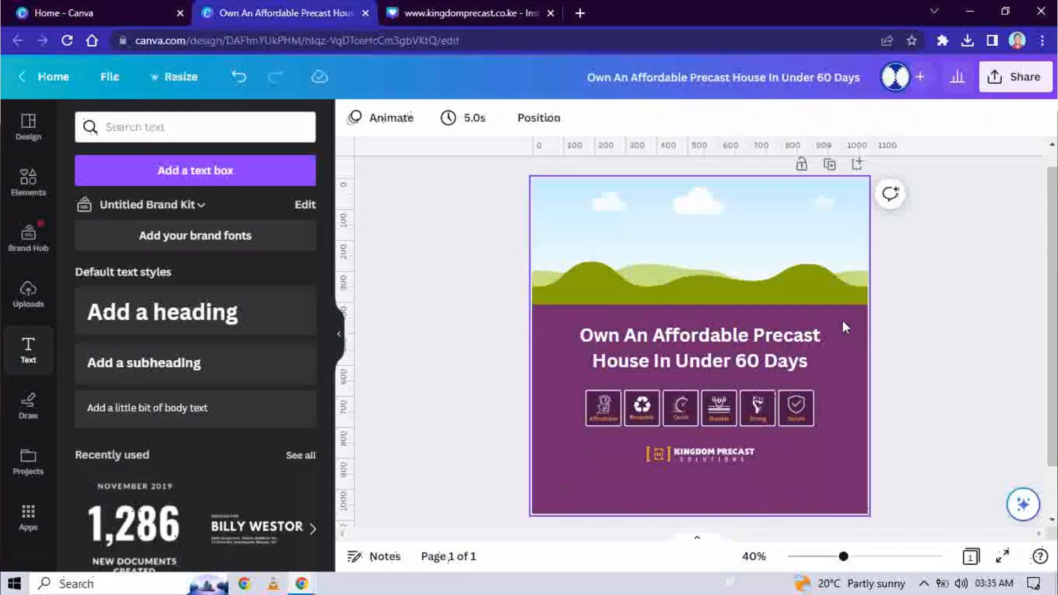
# Step: Move the headline, icon row and logo together further down the page
pyautogui.moveTo(843, 320); pyautogui.dragTo(605, 472)
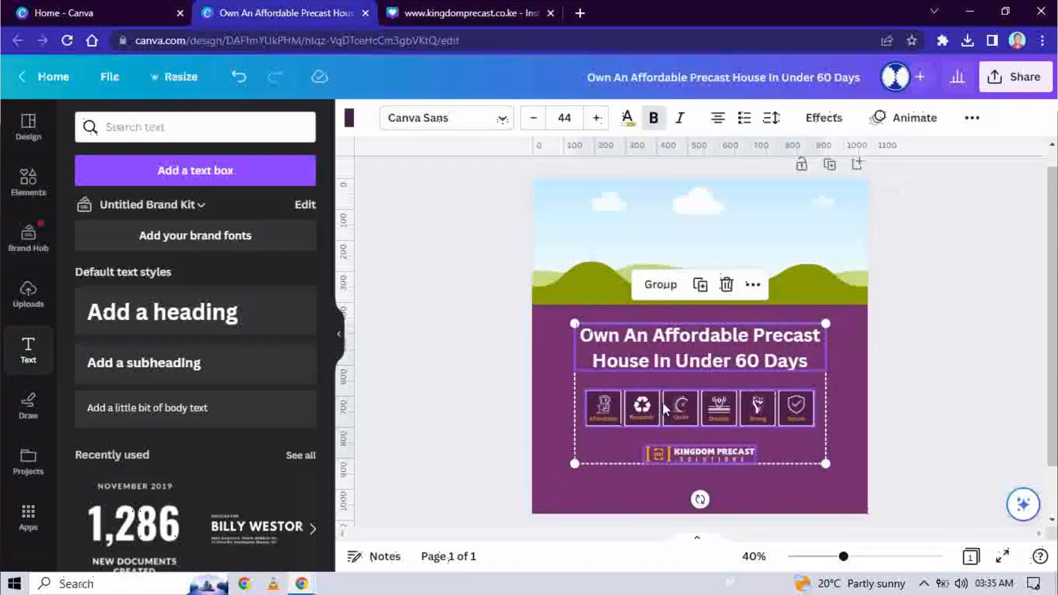
pyautogui.moveTo(663, 408); pyautogui.dragTo(665, 431)
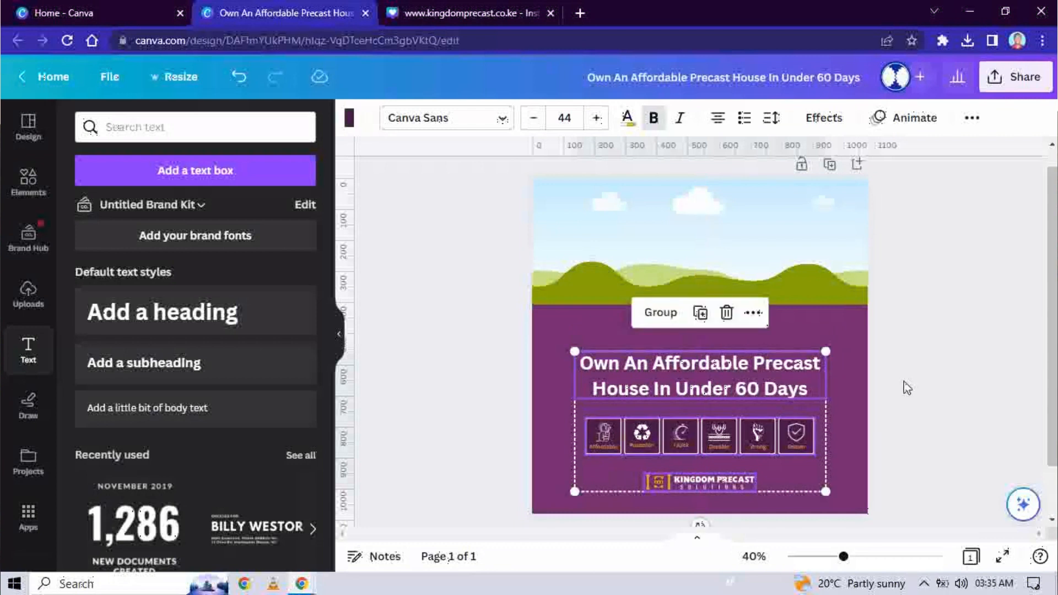
pyautogui.click(919, 420)
# Step: Stretch the sky-and-hills picture taller, to about 1080 × 524 px
pyautogui.click(702, 306)
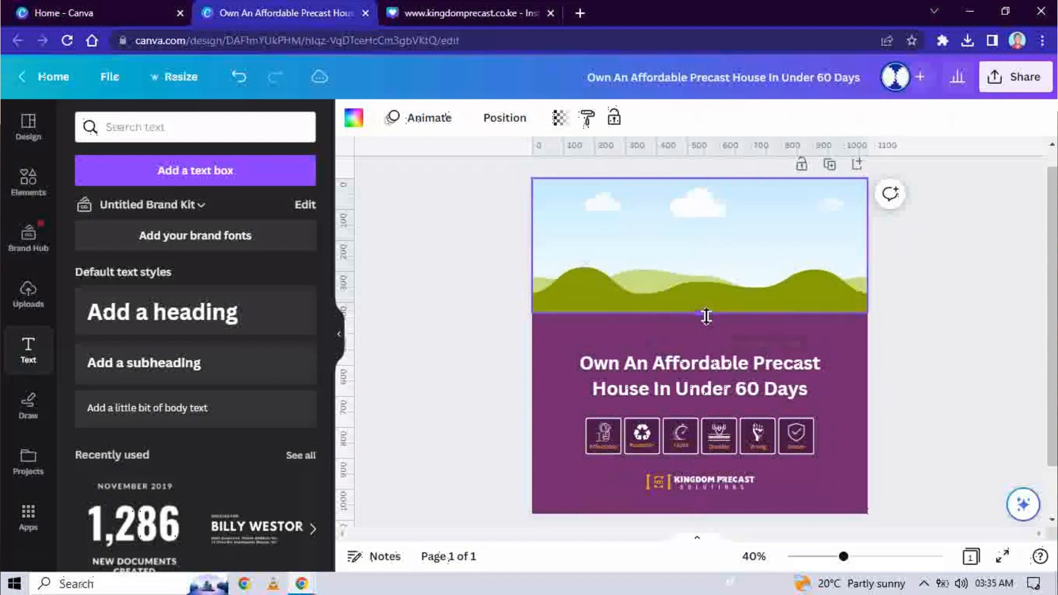
pyautogui.moveTo(706, 316); pyautogui.dragTo(707, 345)
pyautogui.click(1002, 423)
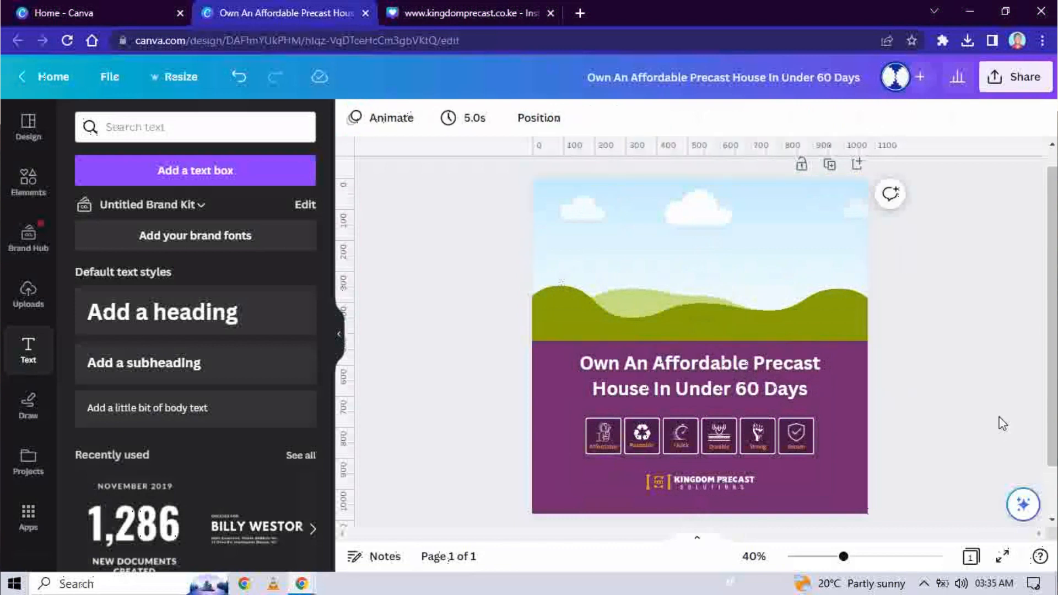
# Step: Show the Uploads library and scroll to the precast construction and finished house photos
pyautogui.click(29, 297)
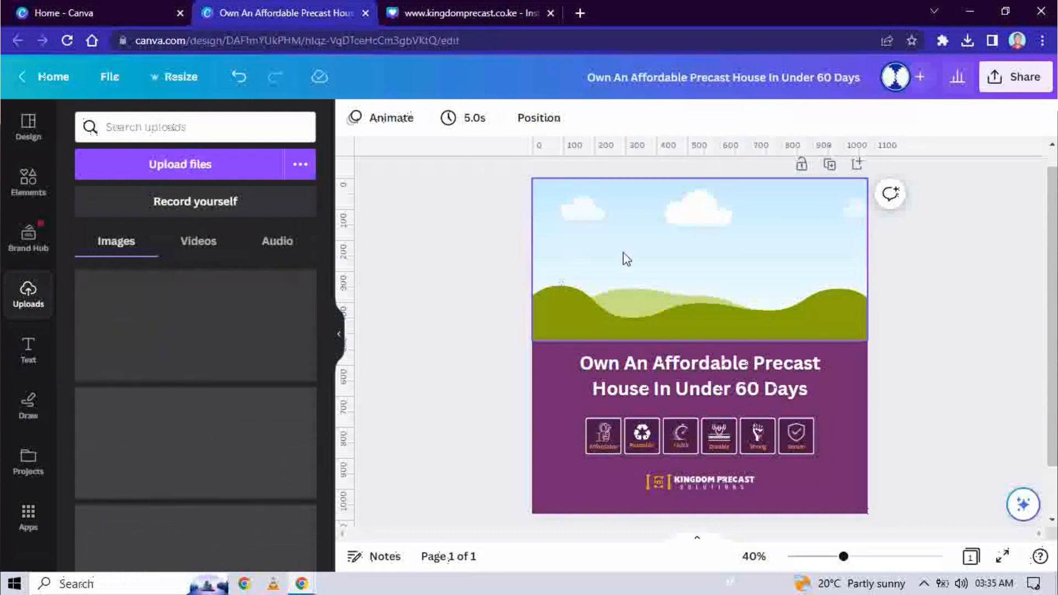
pyautogui.scroll(-3, 128, 344)
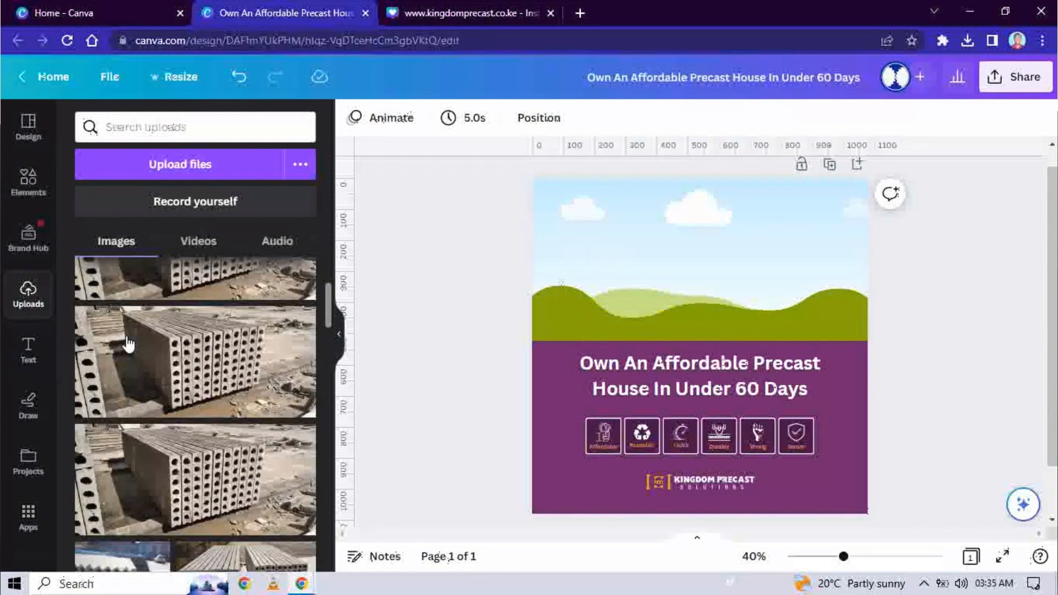
pyautogui.scroll(-10, 128, 344)
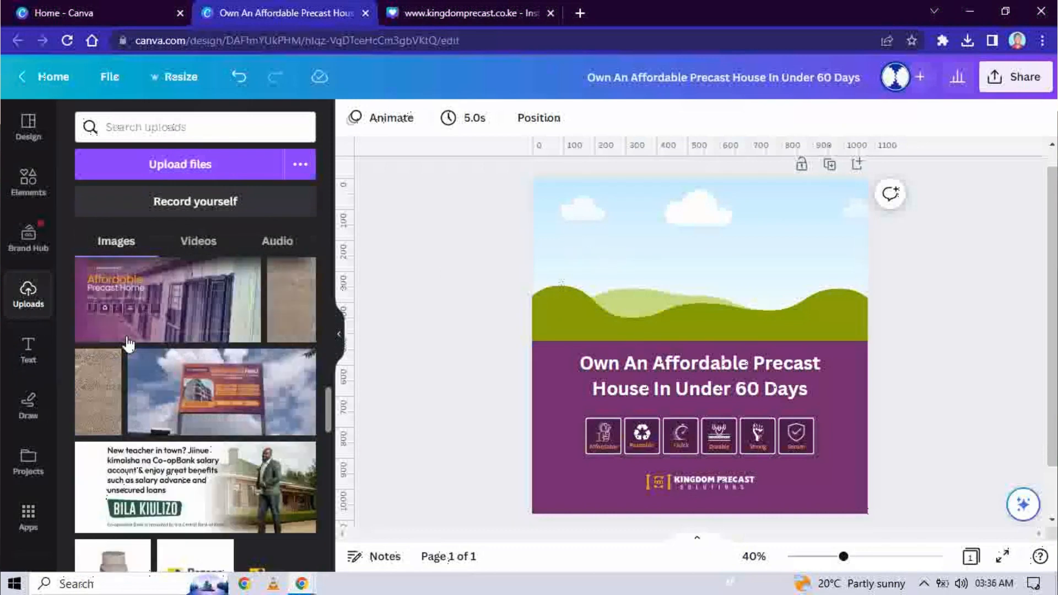
pyautogui.scroll(5, 128, 344)
pyautogui.scroll(-7, 128, 344)
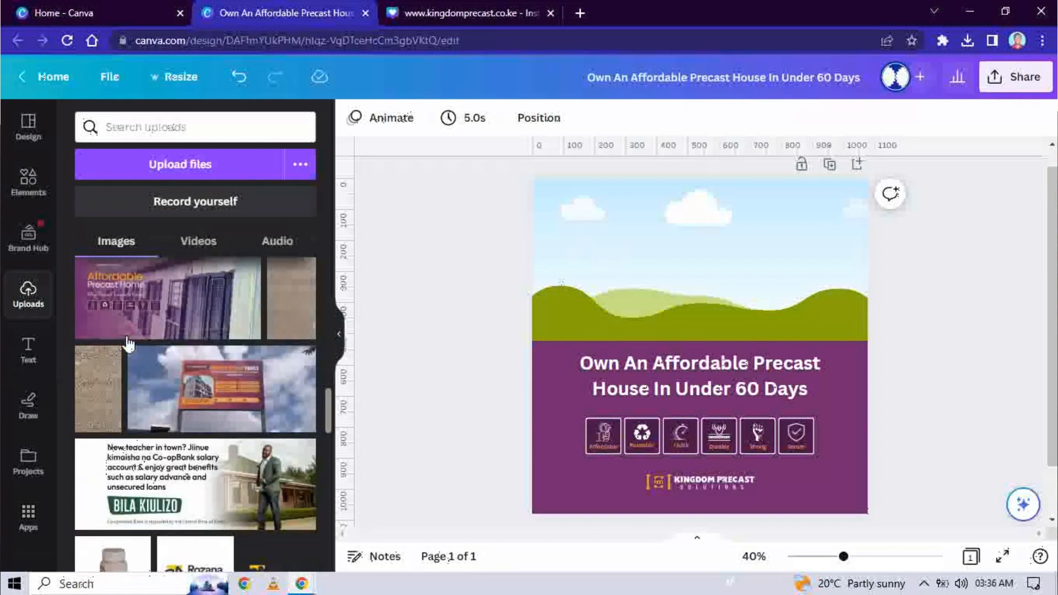
pyautogui.scroll(-10, 128, 344)
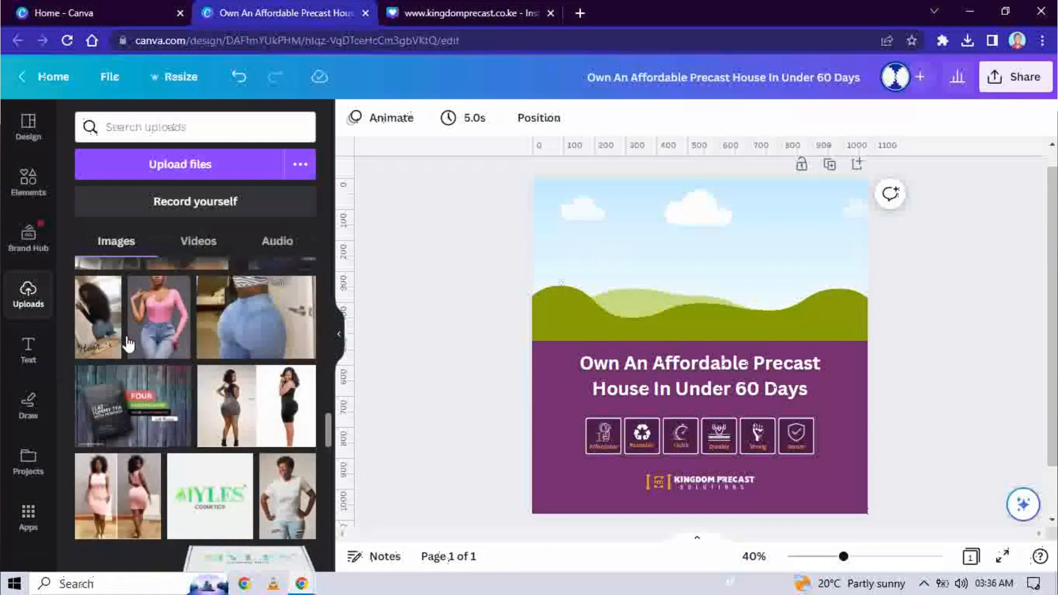
pyautogui.scroll(-8, 128, 343)
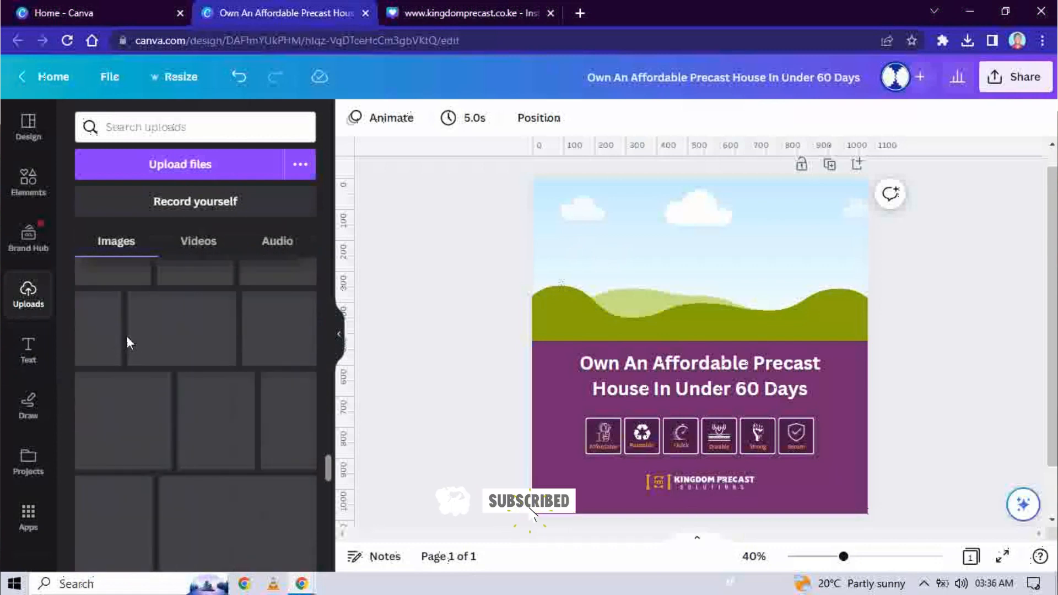
pyautogui.scroll(-5, 128, 340)
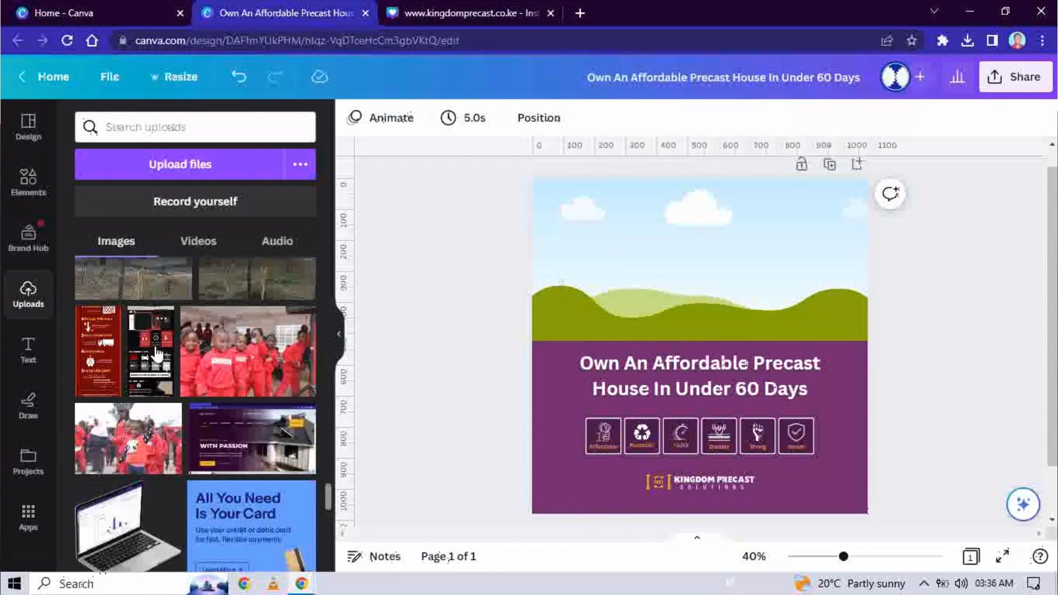
pyautogui.scroll(-5, 157, 355)
pyautogui.scroll(-1, 157, 356)
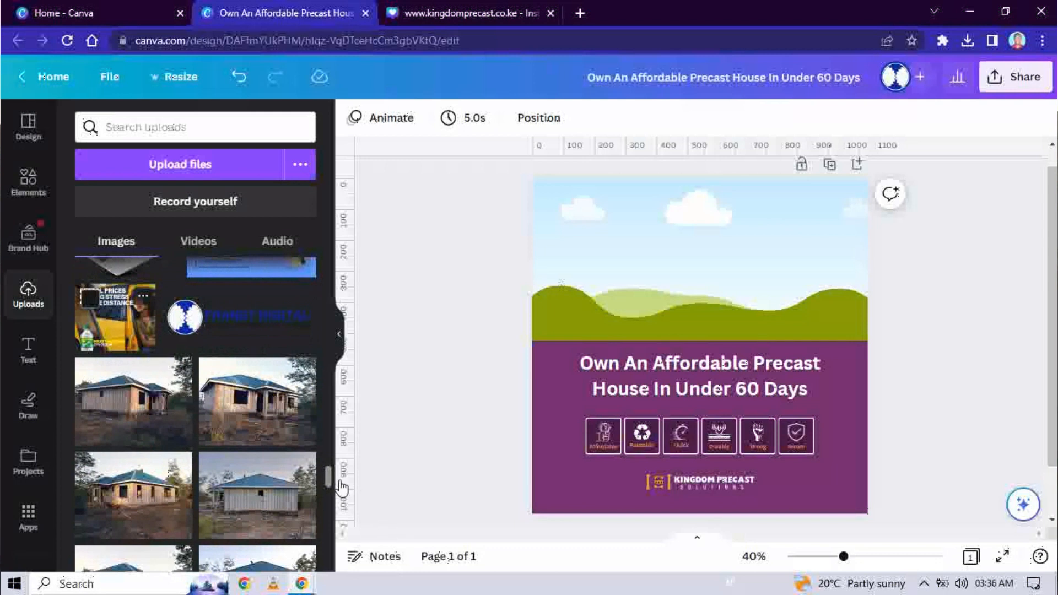
pyautogui.scroll(-5, 329, 479)
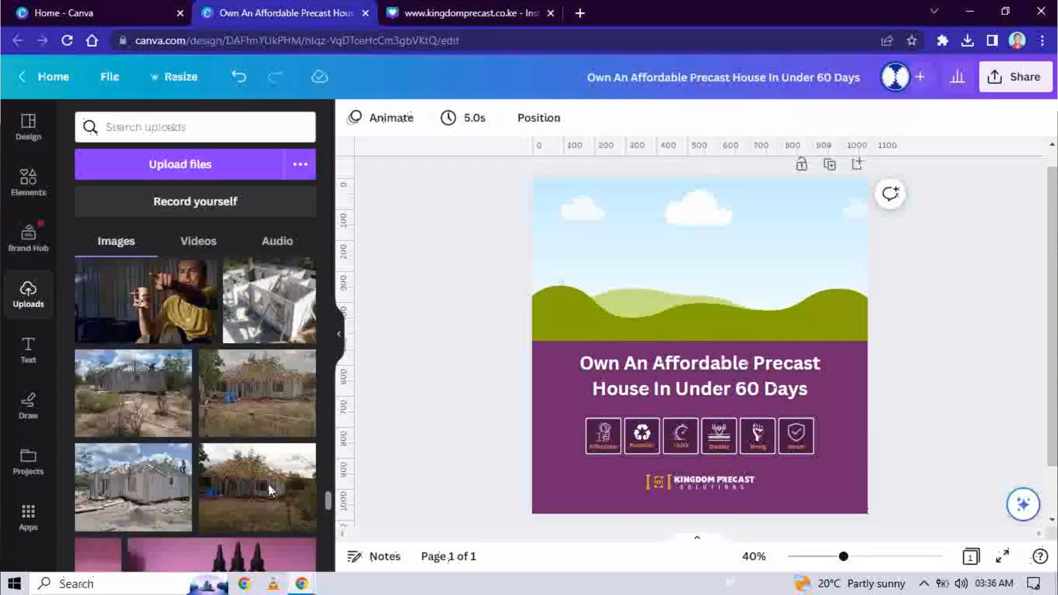
pyautogui.scroll(10, 263, 479)
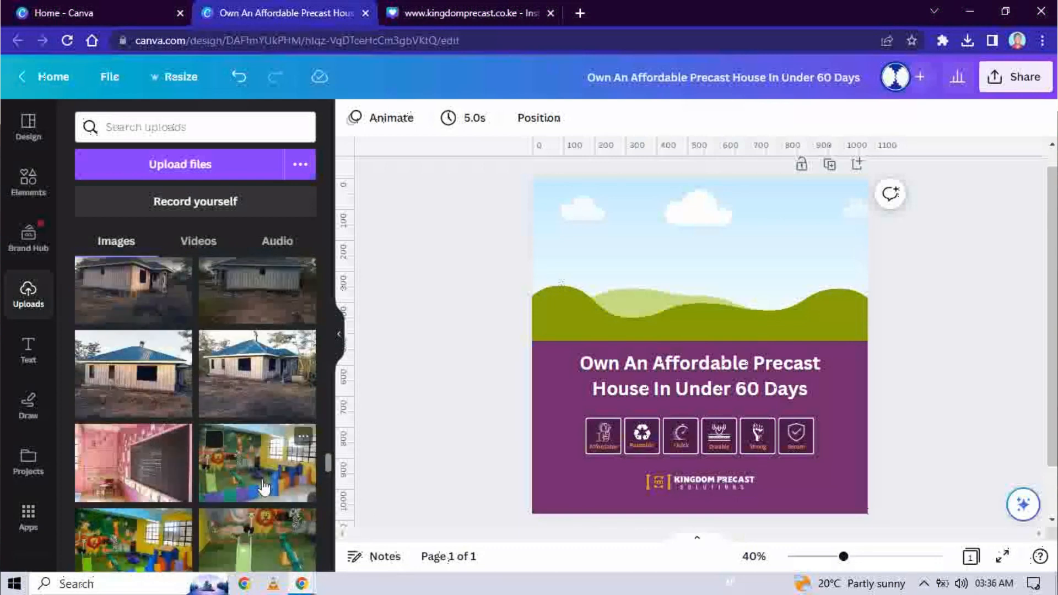
pyautogui.scroll(-3, 264, 487)
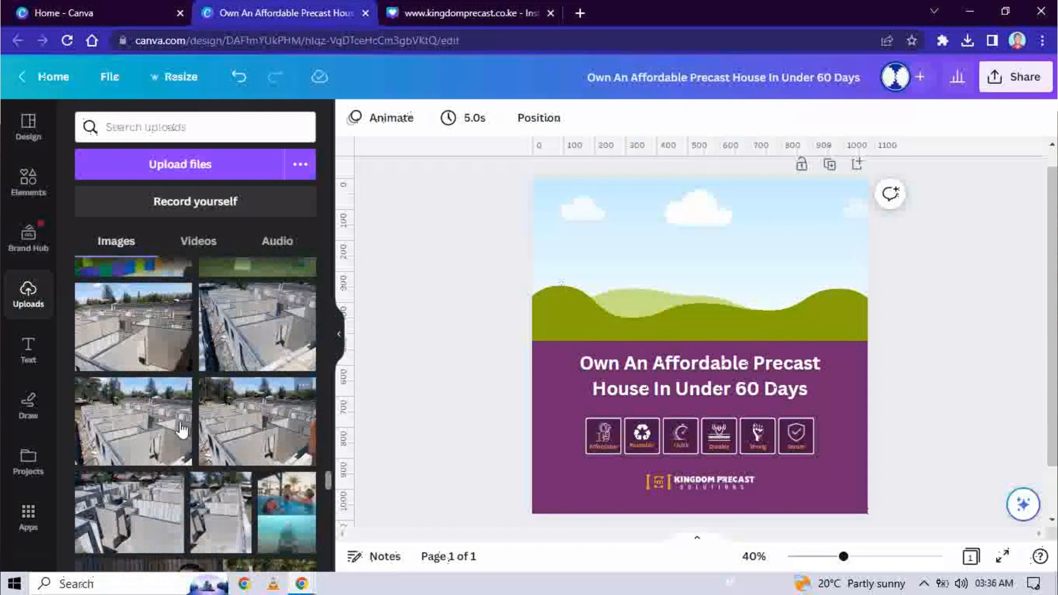
# Step: Swap the top picture for the aerial precast wall photo, shifted upward within its frame
pyautogui.click(153, 433)
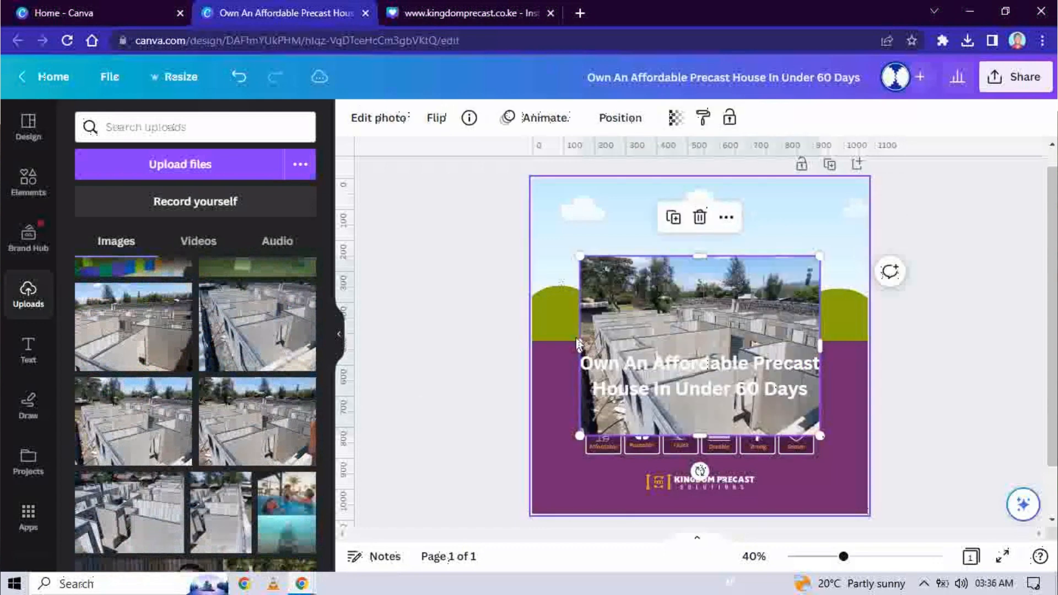
pyautogui.moveTo(657, 302)
pyautogui.mouseDown()
pyautogui.moveTo(648, 283)
pyautogui.moveTo(647, 296)
pyautogui.mouseUp()
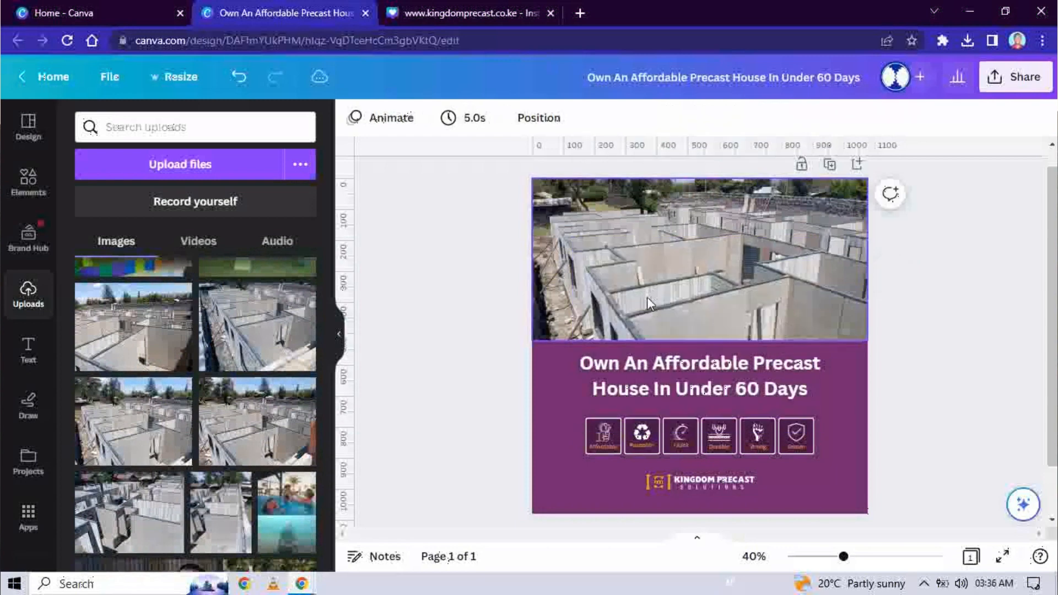
pyautogui.click(673, 248)
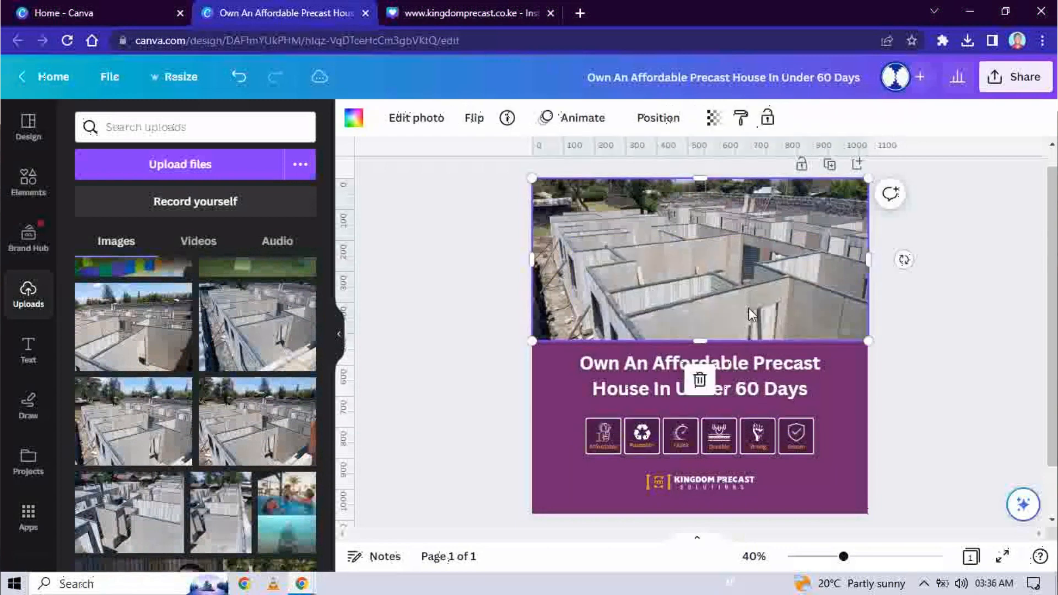
pyautogui.doubleClick(728, 296)
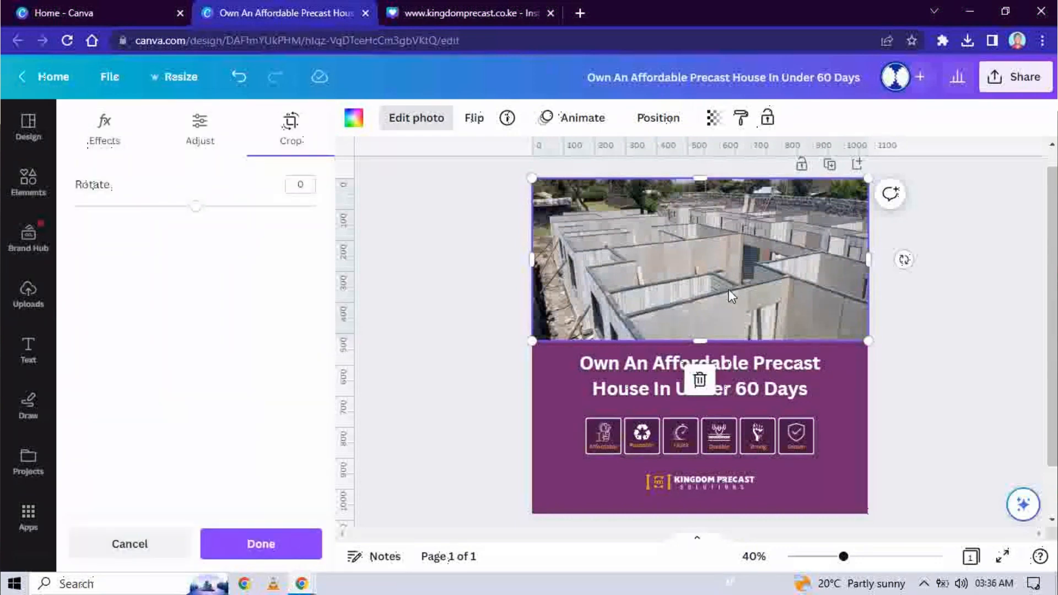
pyautogui.click(466, 336)
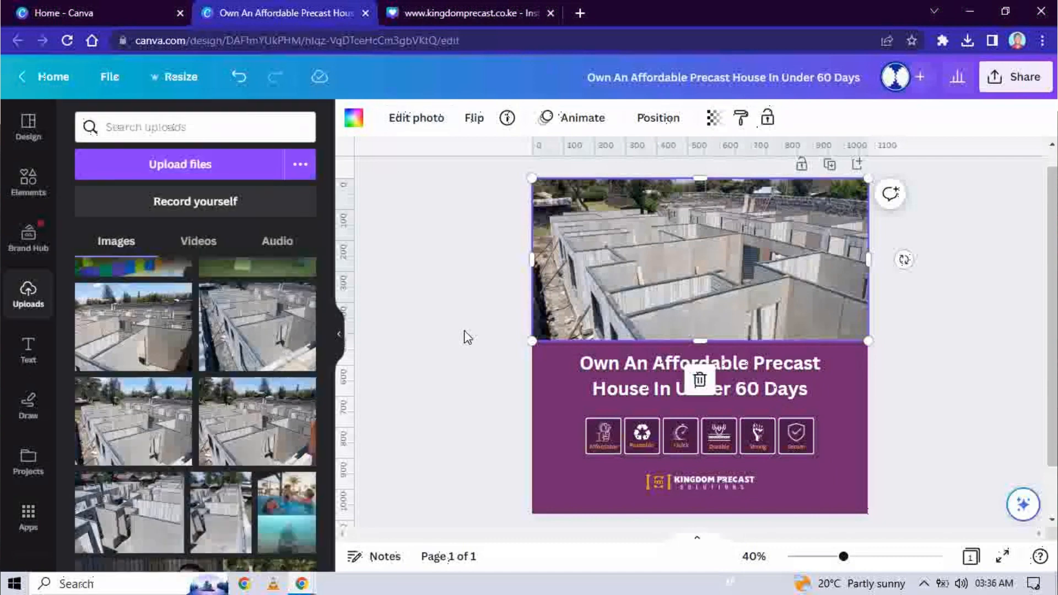
pyautogui.doubleClick(666, 281)
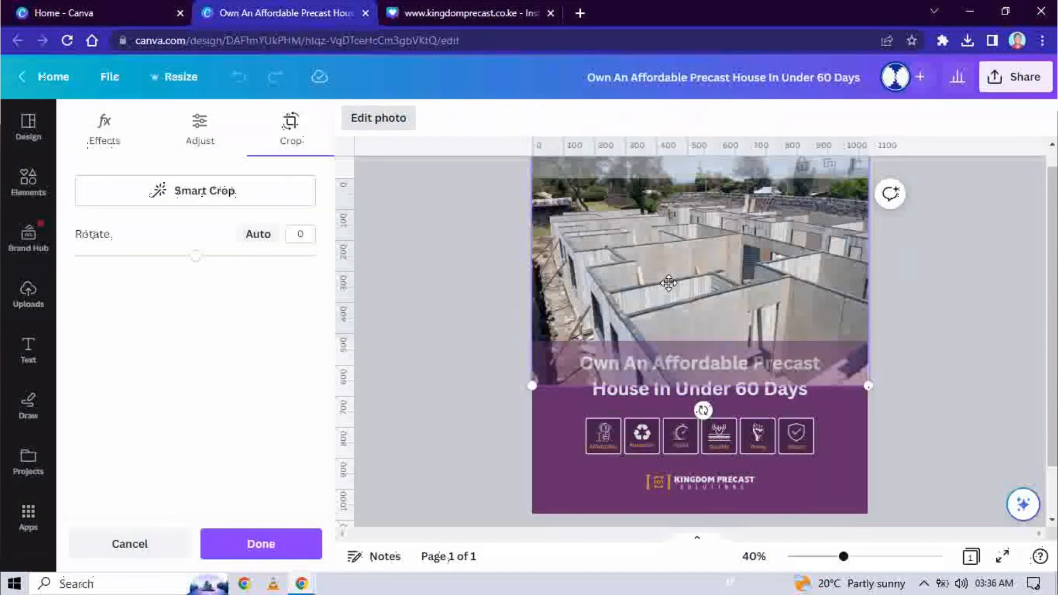
pyautogui.moveTo(664, 274); pyautogui.dragTo(662, 266)
pyautogui.click(907, 362)
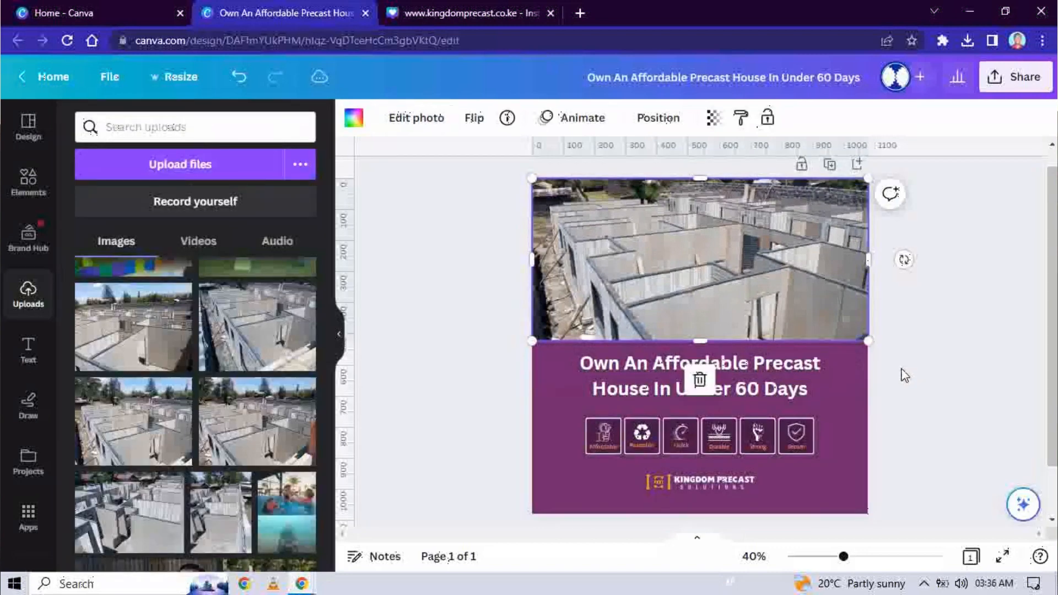
pyautogui.click(906, 375)
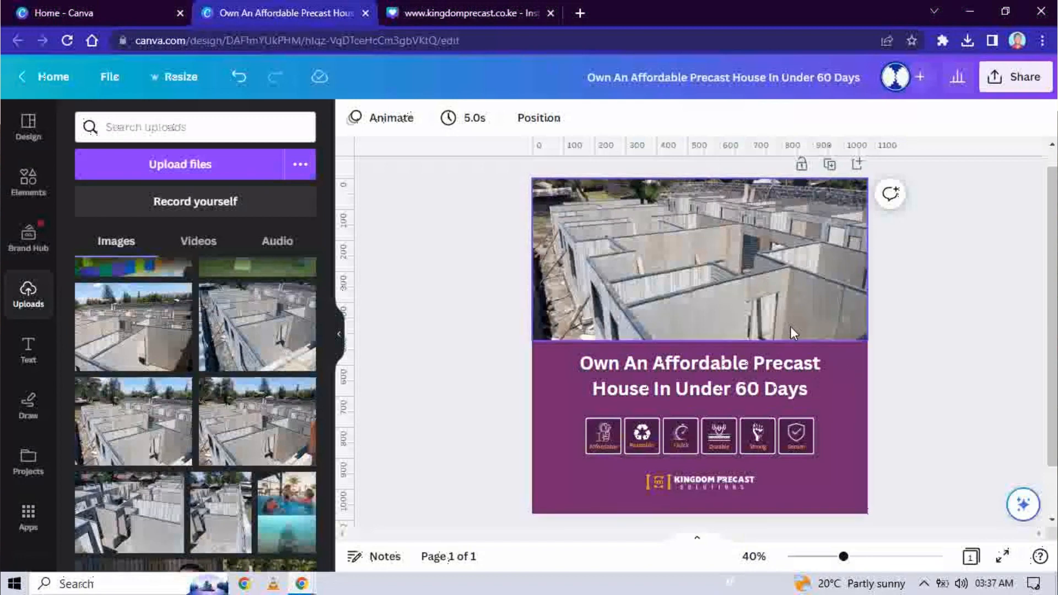
# Step: Add a dot-grid graphic found by searching Elements for 'Dots', rotated vertically at the right edge
pyautogui.click(28, 185)
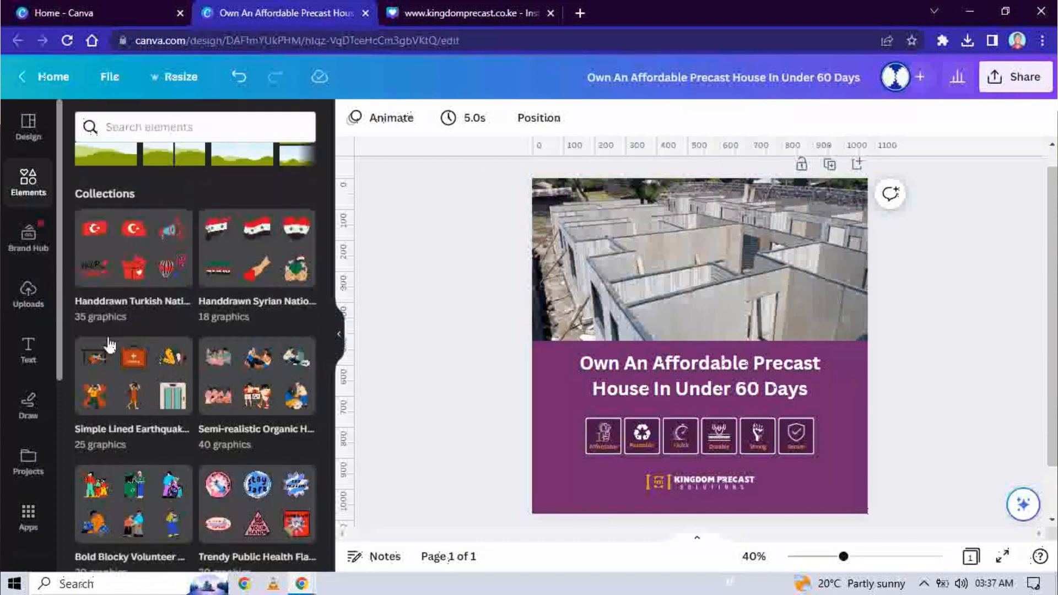
pyautogui.scroll(10, 184, 312)
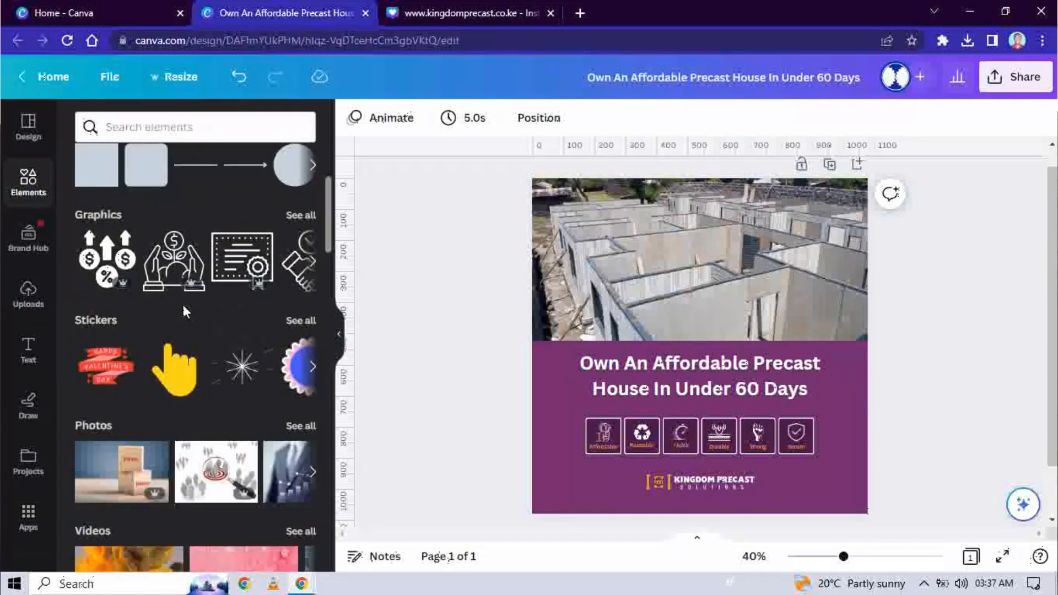
pyautogui.click(184, 127)
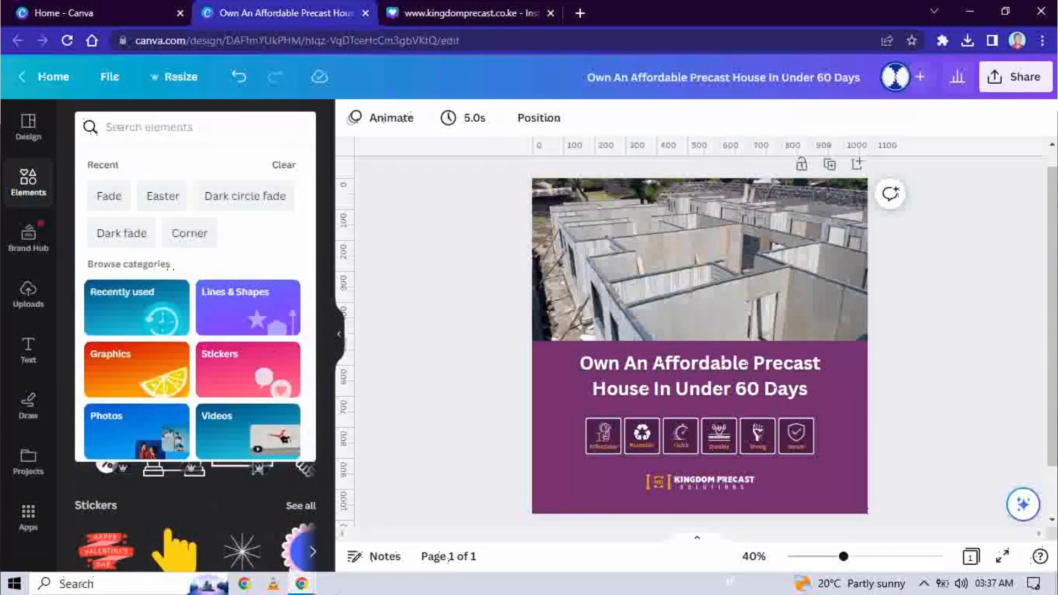
pyautogui.write('Dots')
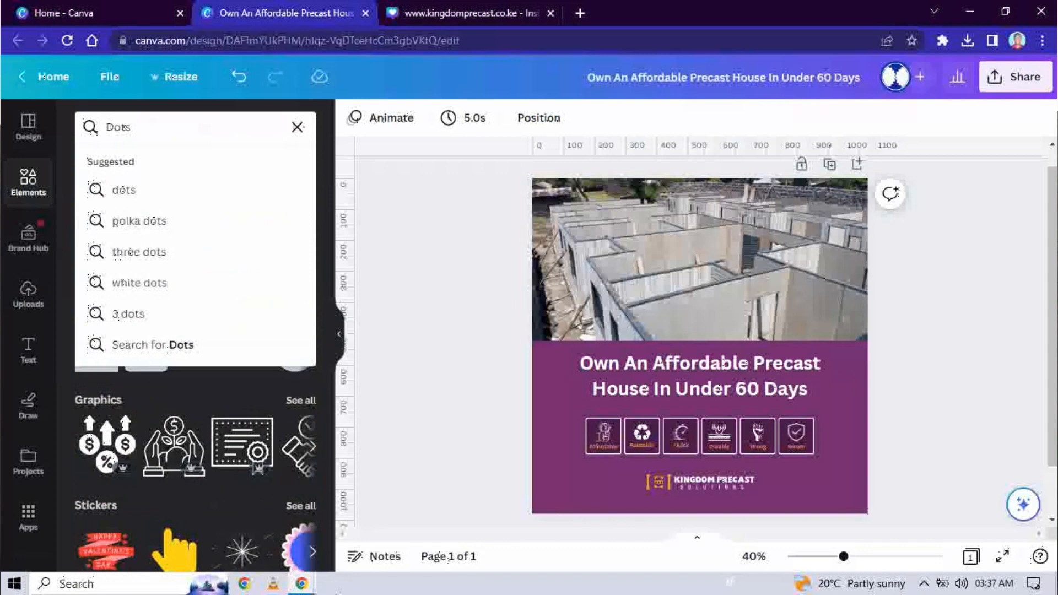
pyautogui.click(161, 193)
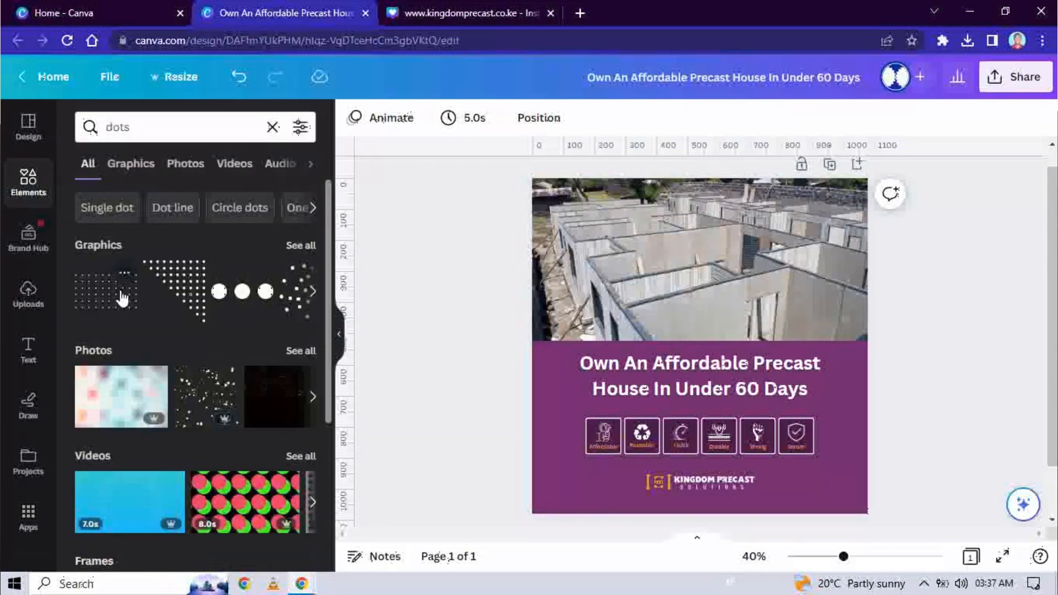
pyautogui.click(106, 301)
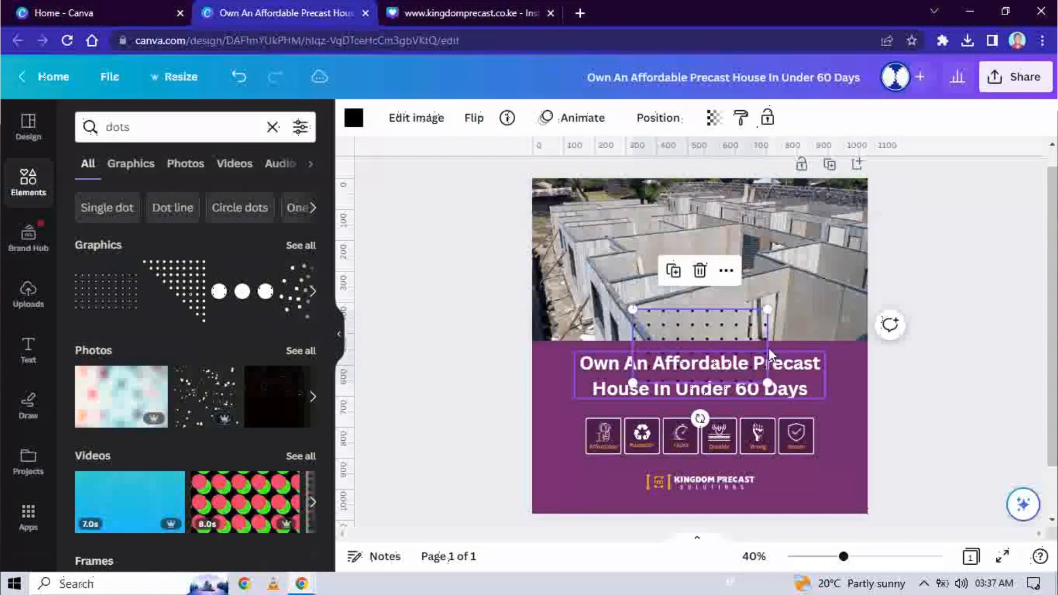
pyautogui.moveTo(700, 418); pyautogui.dragTo(866, 305)
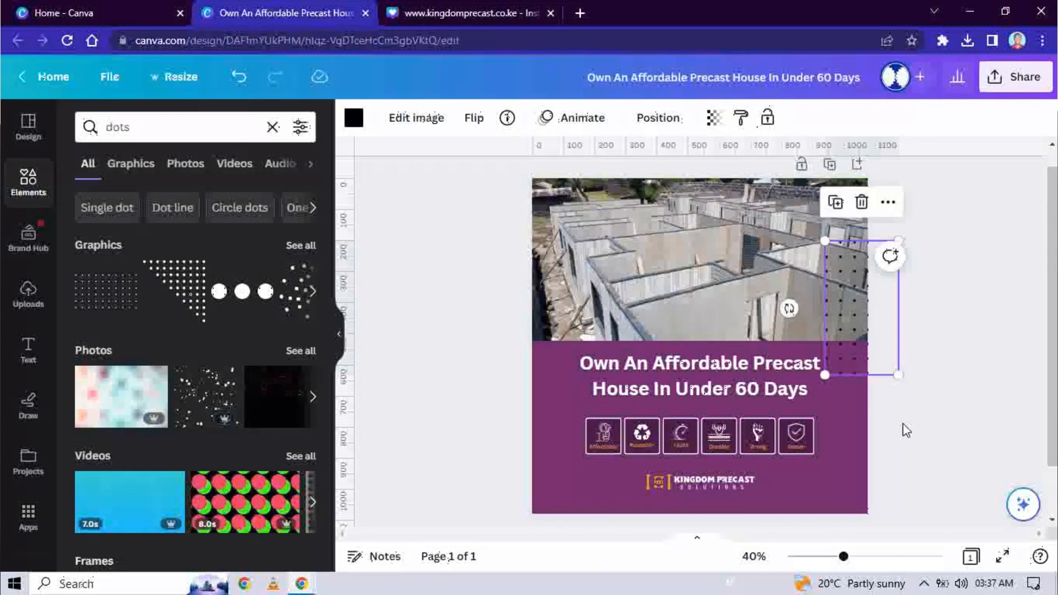
# Step: Turn the dot grid white after briefly trying orange
pyautogui.click(362, 124)
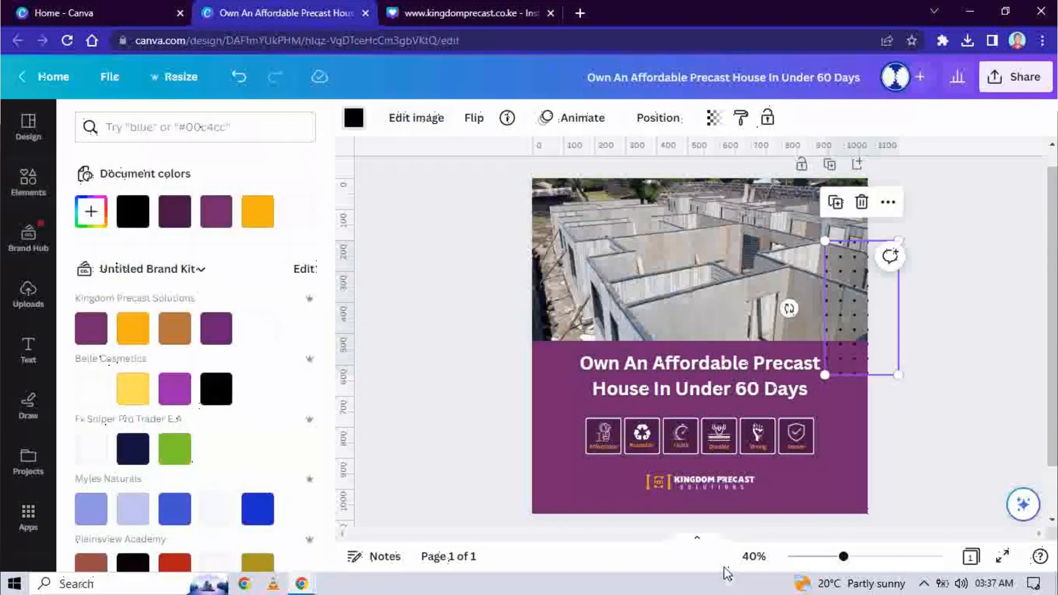
pyautogui.click(301, 213)
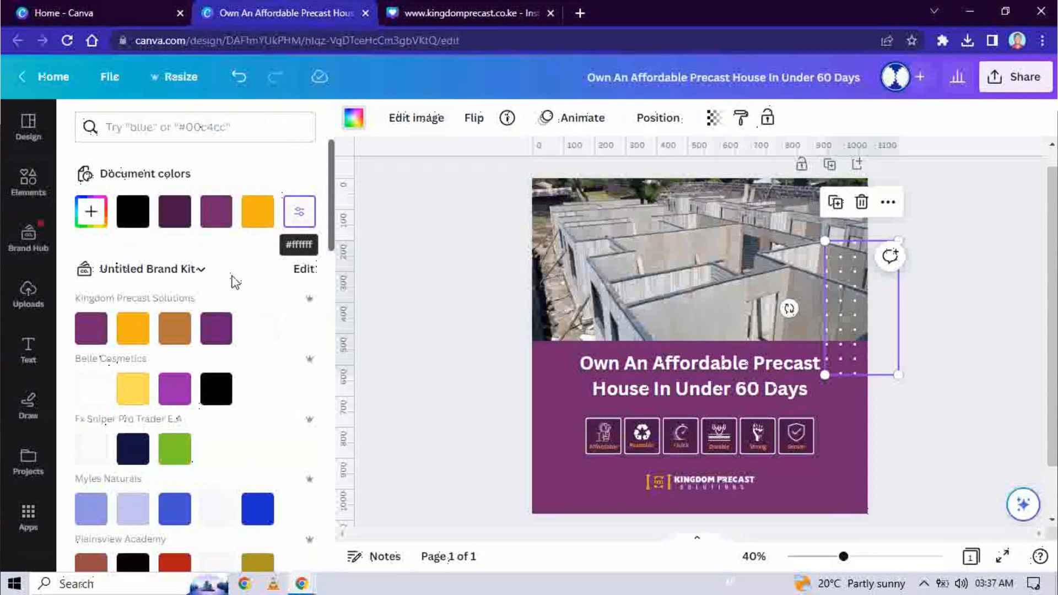
pyautogui.click(131, 336)
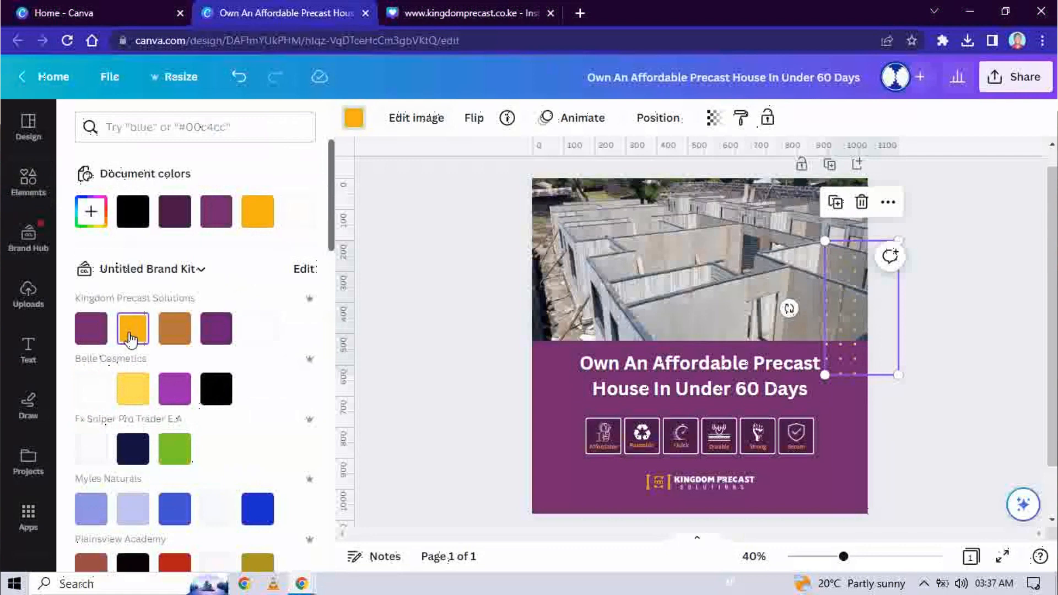
pyautogui.click(264, 334)
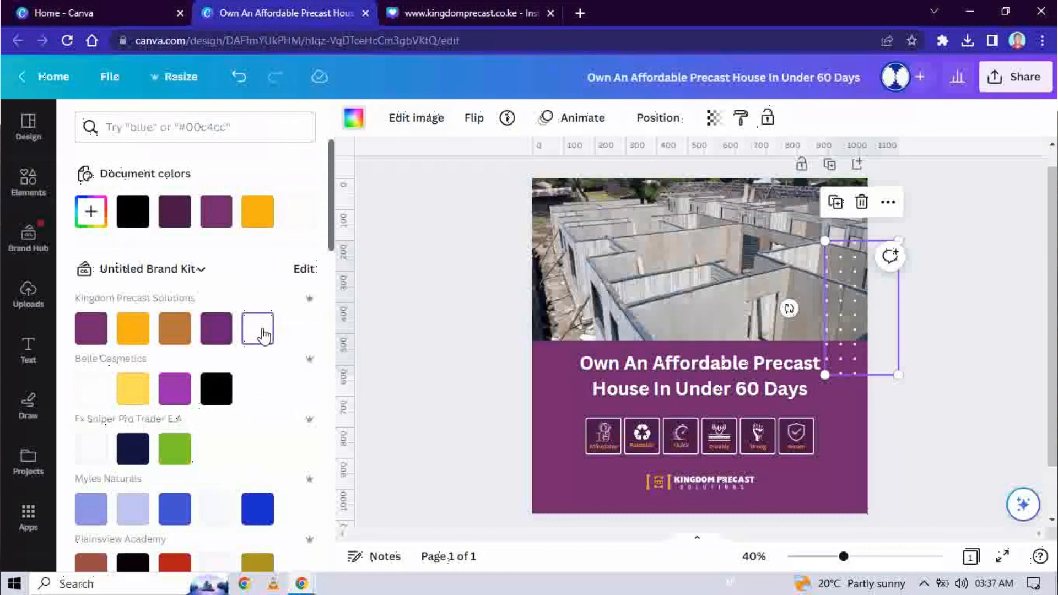
# Step: Lower the dot grid's transparency so it fades softly over the photo
pyautogui.click(713, 118)
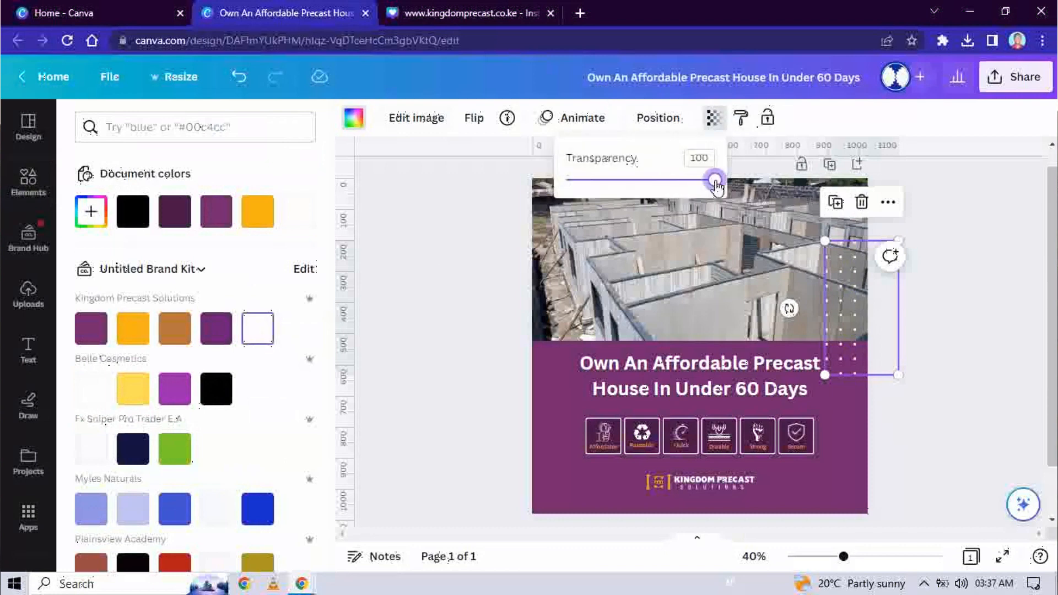
pyautogui.moveTo(715, 185); pyautogui.dragTo(644, 179)
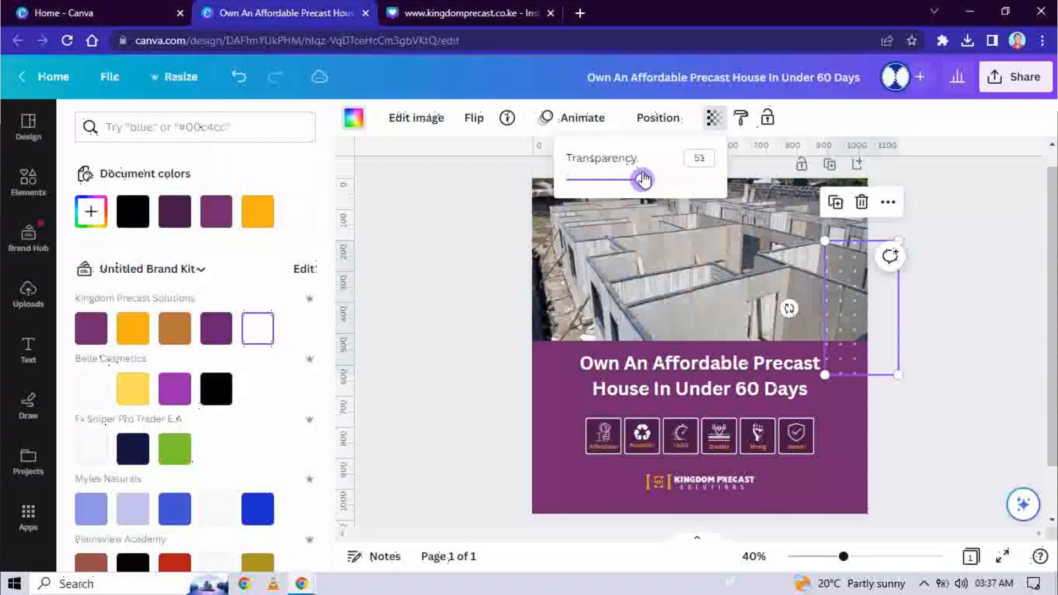
pyautogui.click(947, 344)
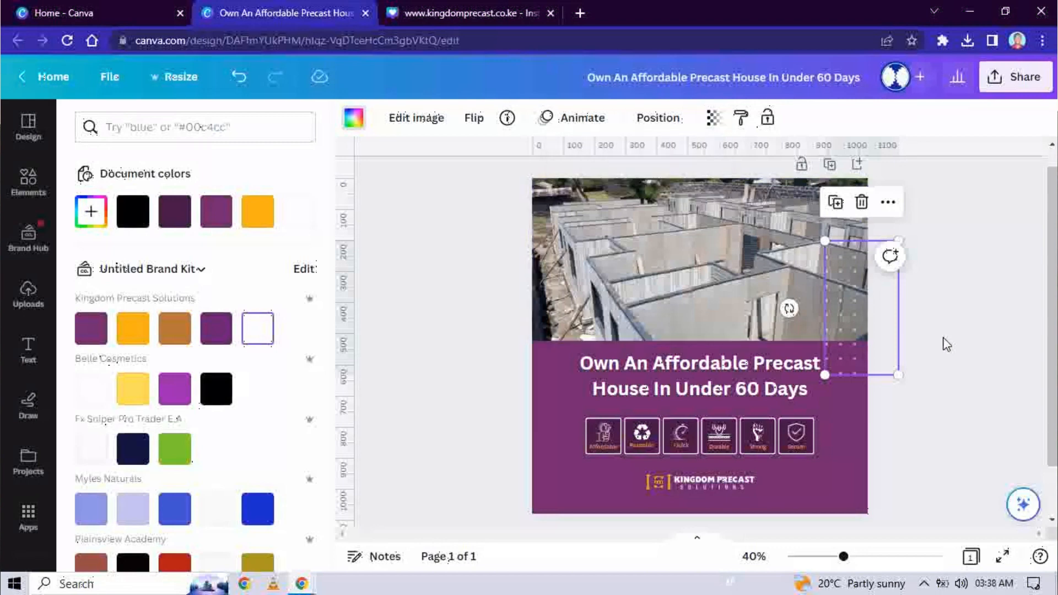
pyautogui.click(947, 344)
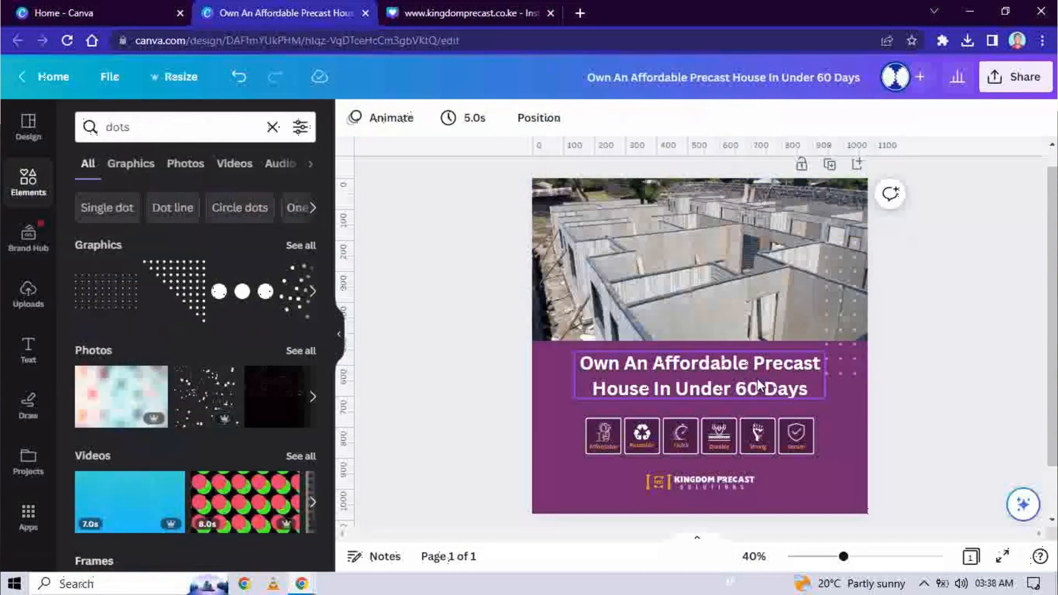
# Step: Change the headline font to Poppins
pyautogui.click(719, 389)
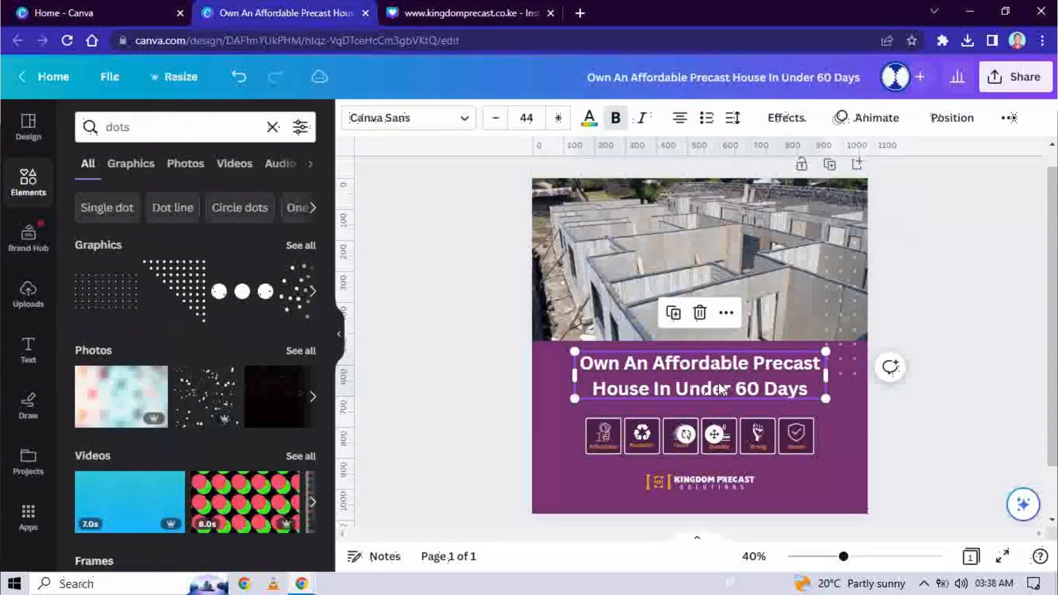
pyautogui.click(420, 120)
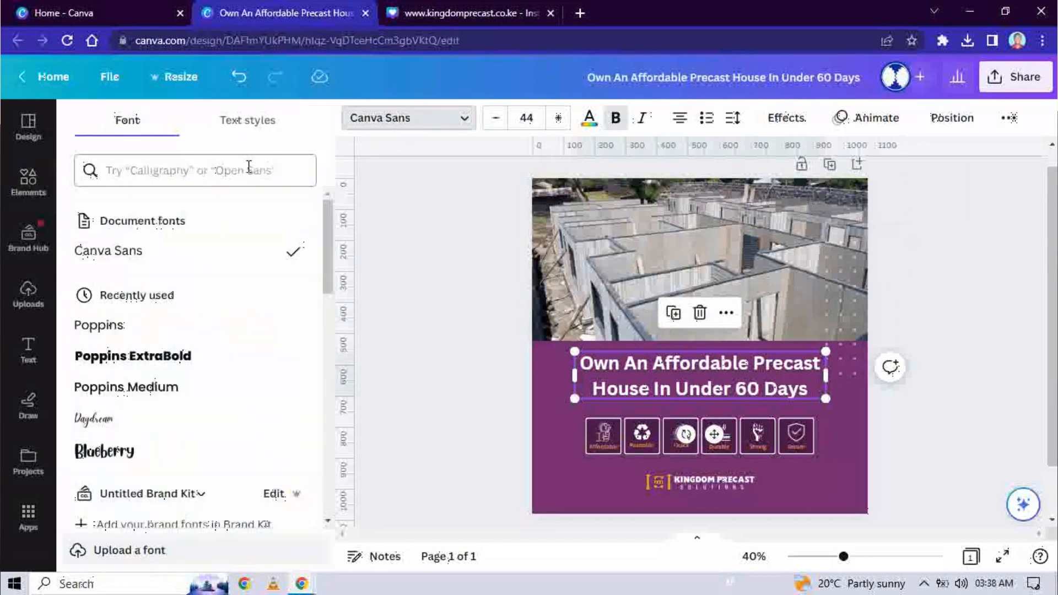
pyautogui.click(165, 170)
pyautogui.write('poo')
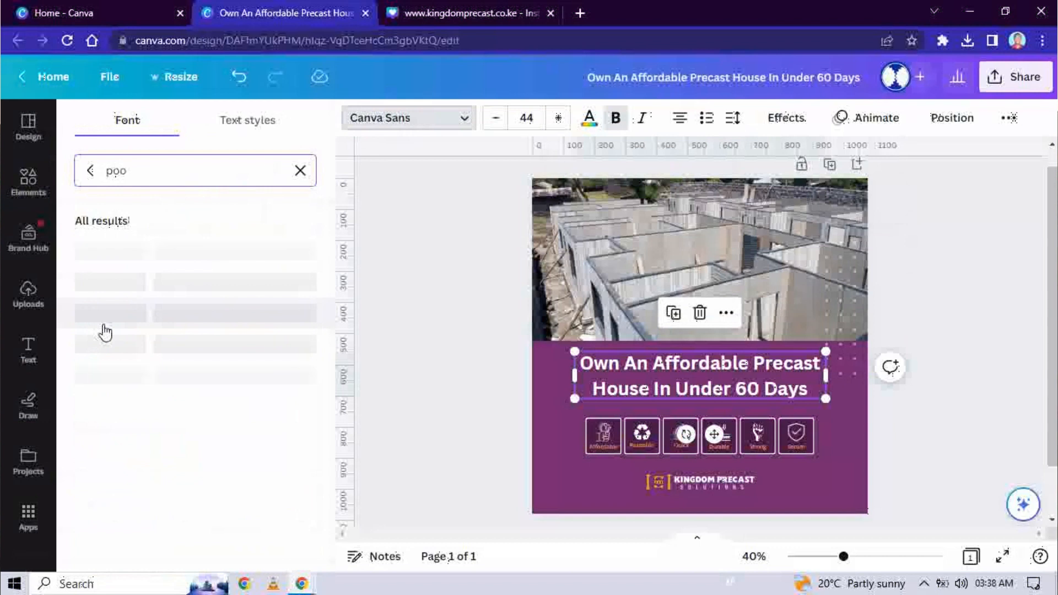
pyautogui.press('BackSpace')
pyautogui.write('p')
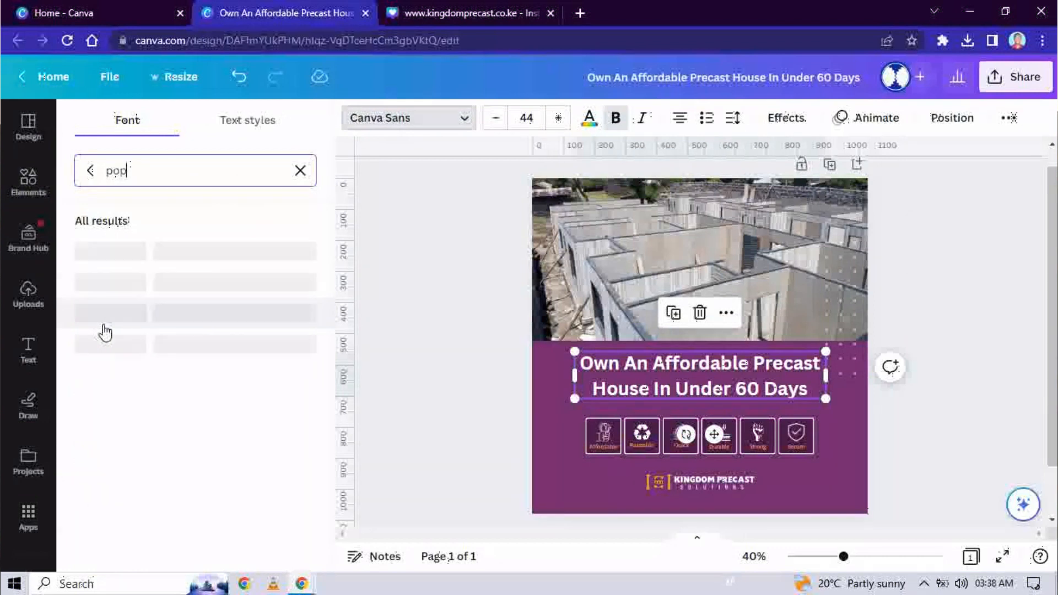
pyautogui.click(99, 250)
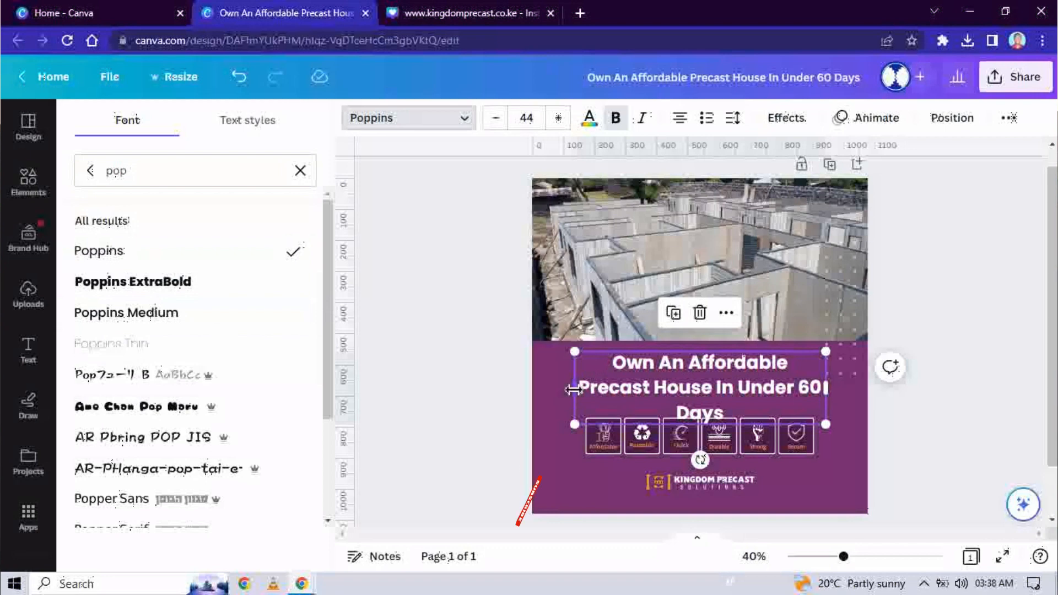
# Step: Widen the headline box slightly and tighten its line spacing to 1.17
pyautogui.moveTo(574, 390); pyautogui.dragTo(565, 390)
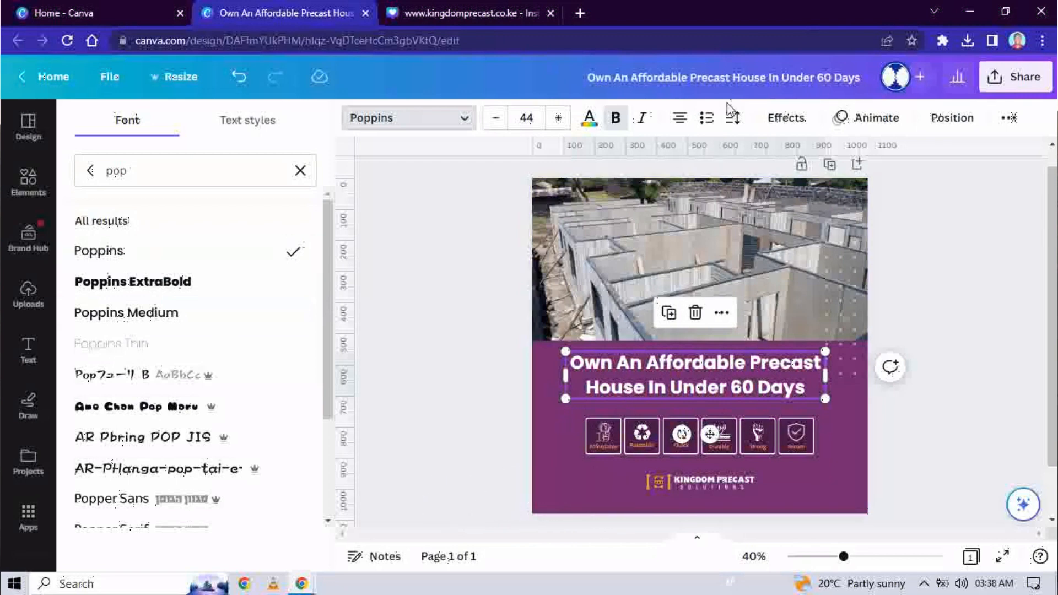
pyautogui.click(732, 117)
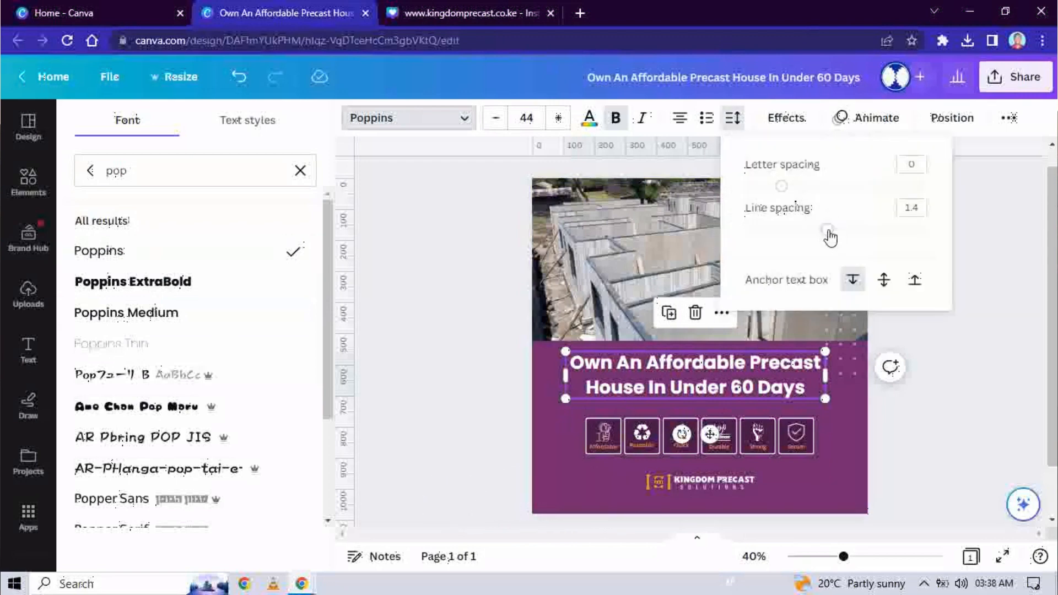
pyautogui.moveTo(827, 230); pyautogui.dragTo(808, 231)
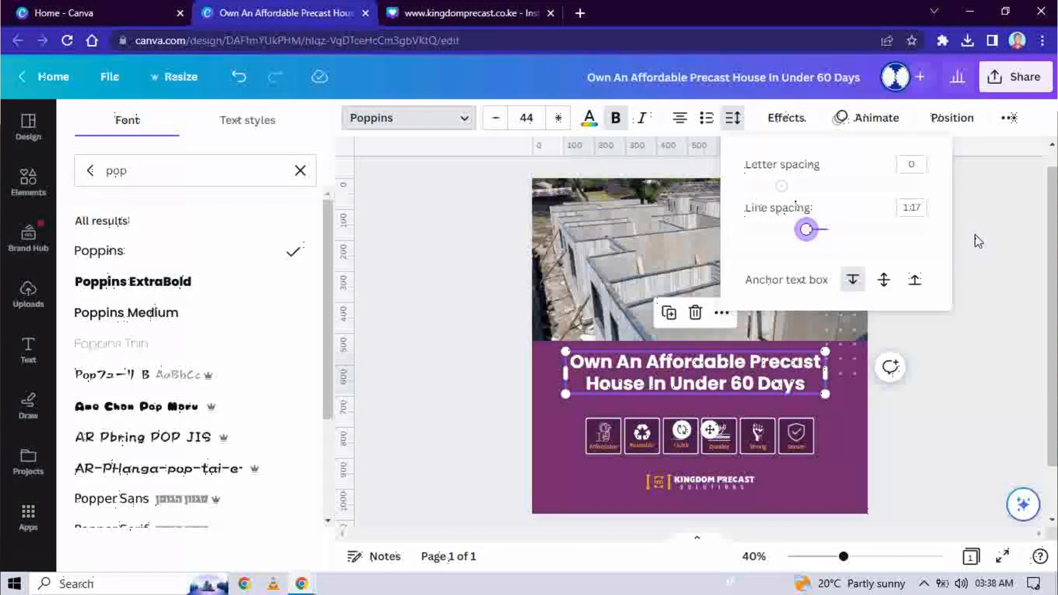
pyautogui.click(982, 211)
pyautogui.click(908, 408)
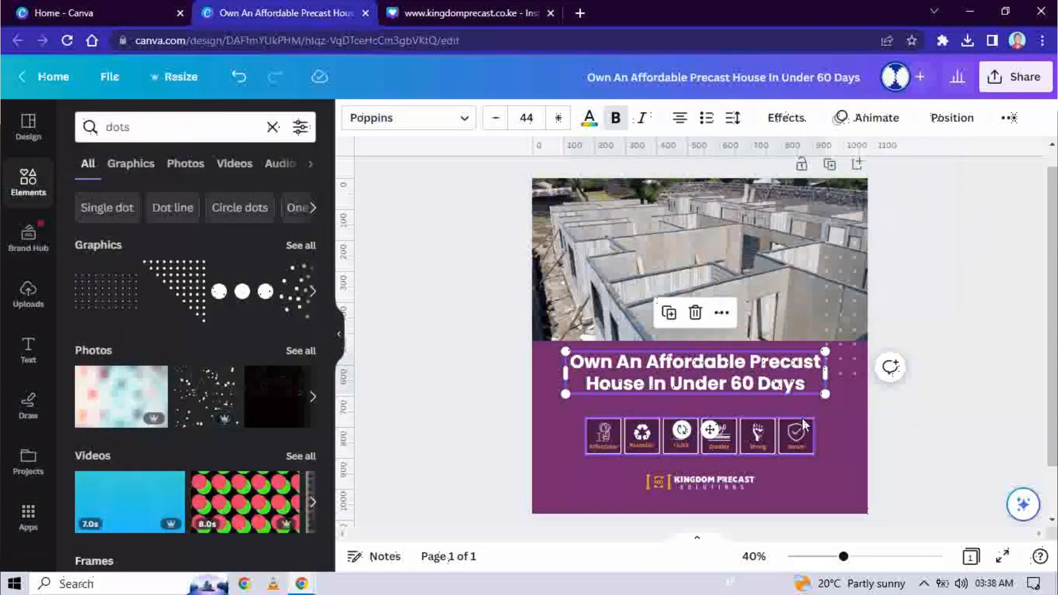
# Step: Nudge the six-icon row upward so it sits just beneath the two-line headline
pyautogui.click(919, 425)
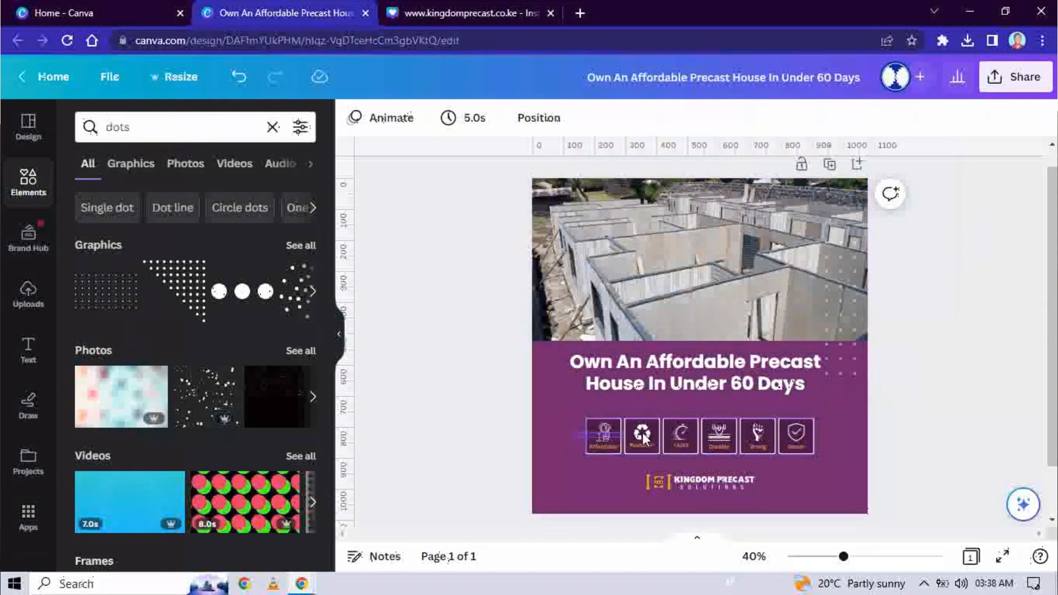
pyautogui.click(798, 435)
pyautogui.moveTo(795, 439); pyautogui.dragTo(794, 432)
pyautogui.click(948, 437)
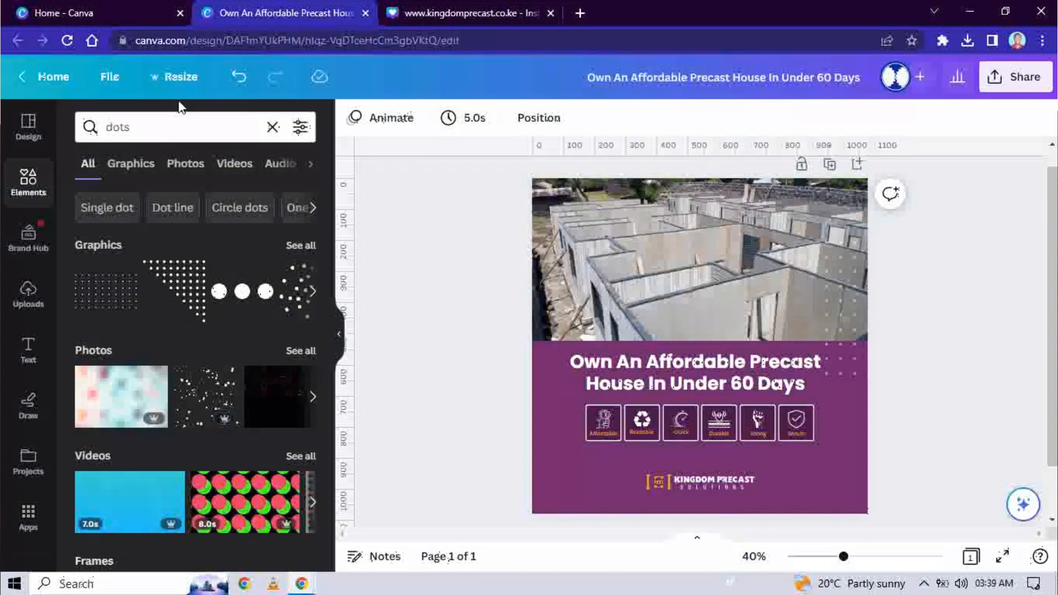
# Step: Close the kingdomprecast.co.ke browser tab
pyautogui.click(551, 13)
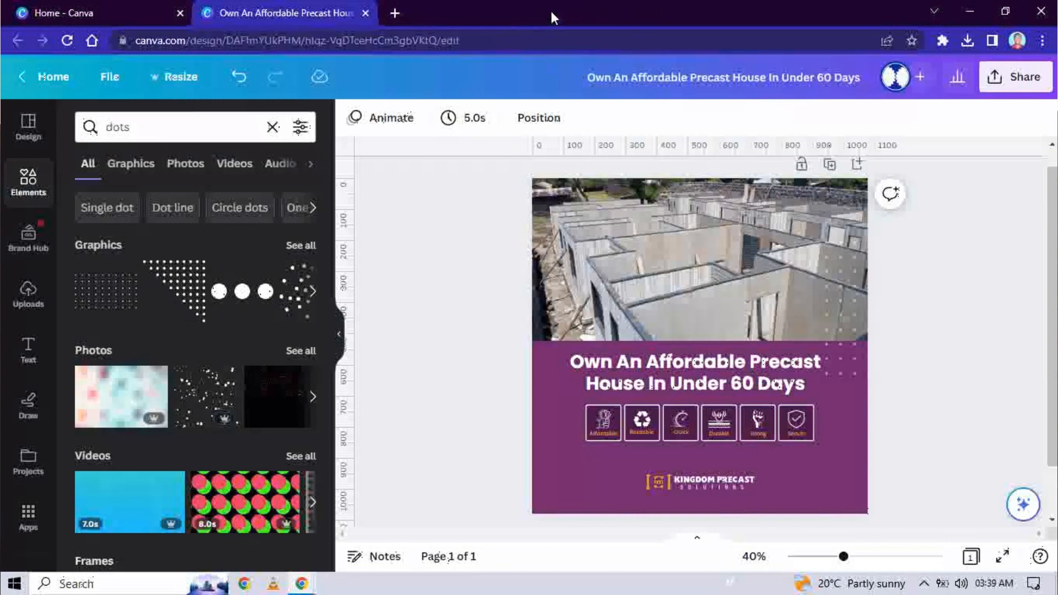
# Step: Copy & resize the ad to a custom 1080 × 1920 px story size
pyautogui.click(174, 82)
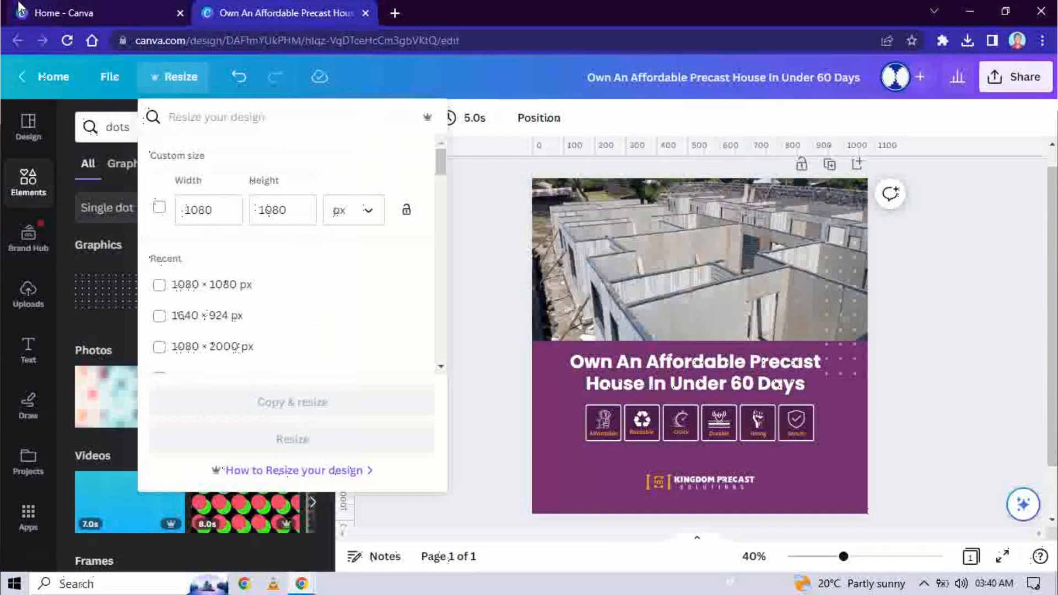
pyautogui.moveTo(52, 7)
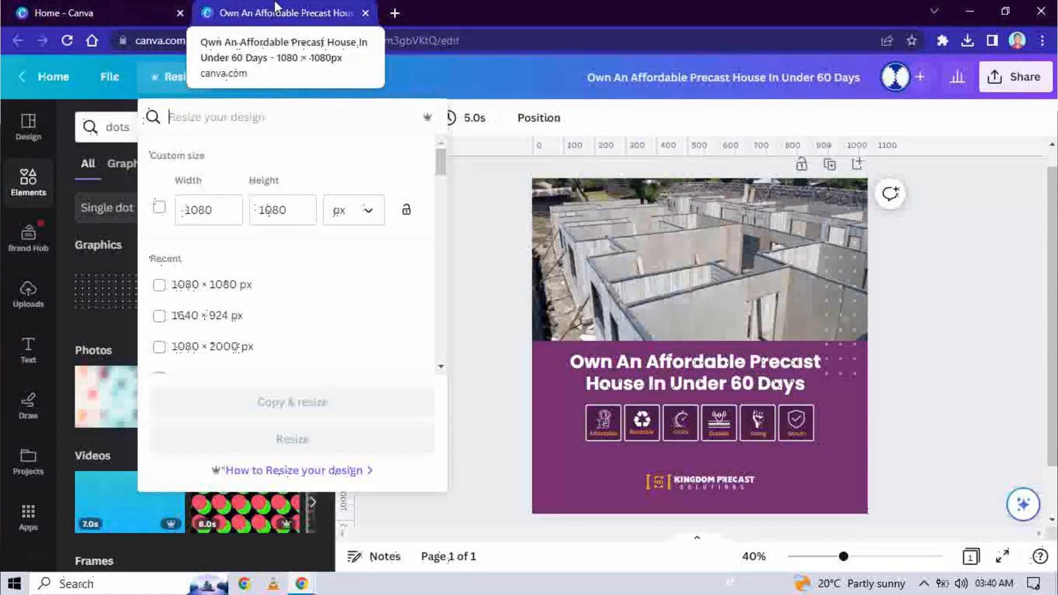
pyautogui.click(201, 214)
pyautogui.doubleClick(200, 215)
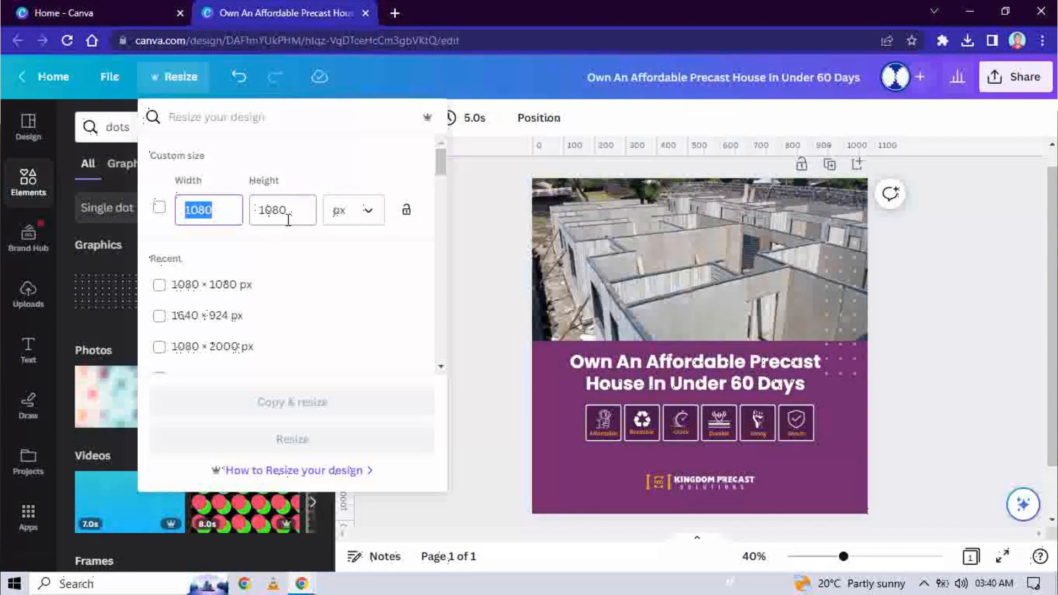
pyautogui.doubleClick(270, 210)
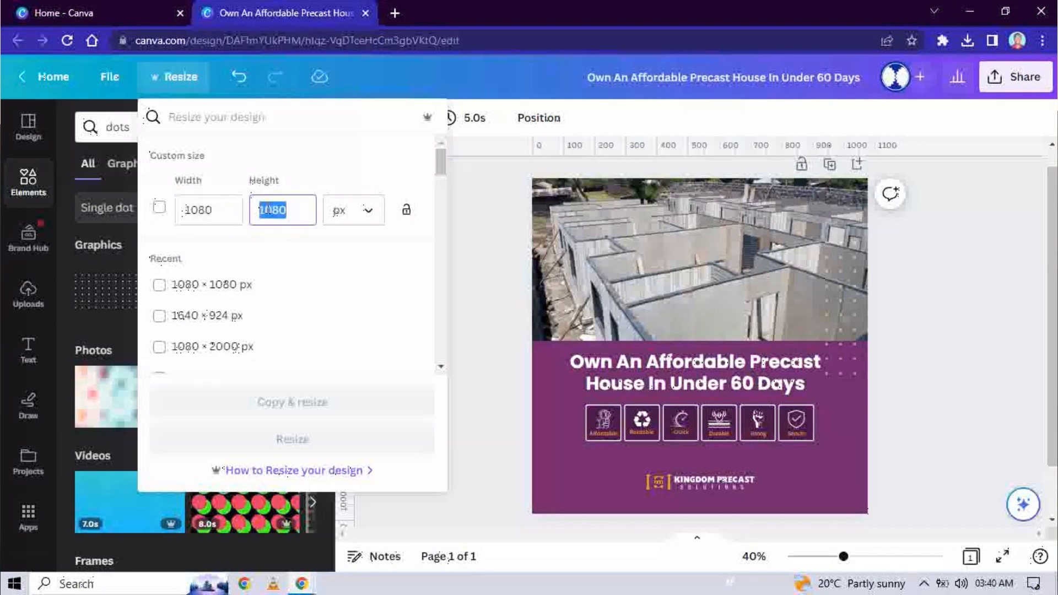
pyautogui.write('1920')
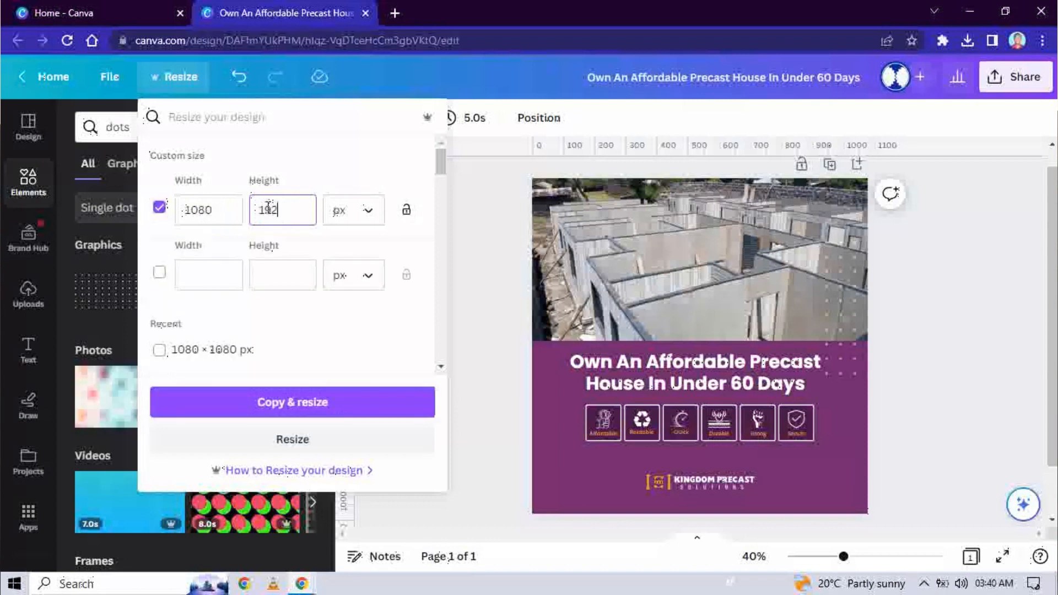
pyautogui.click(285, 403)
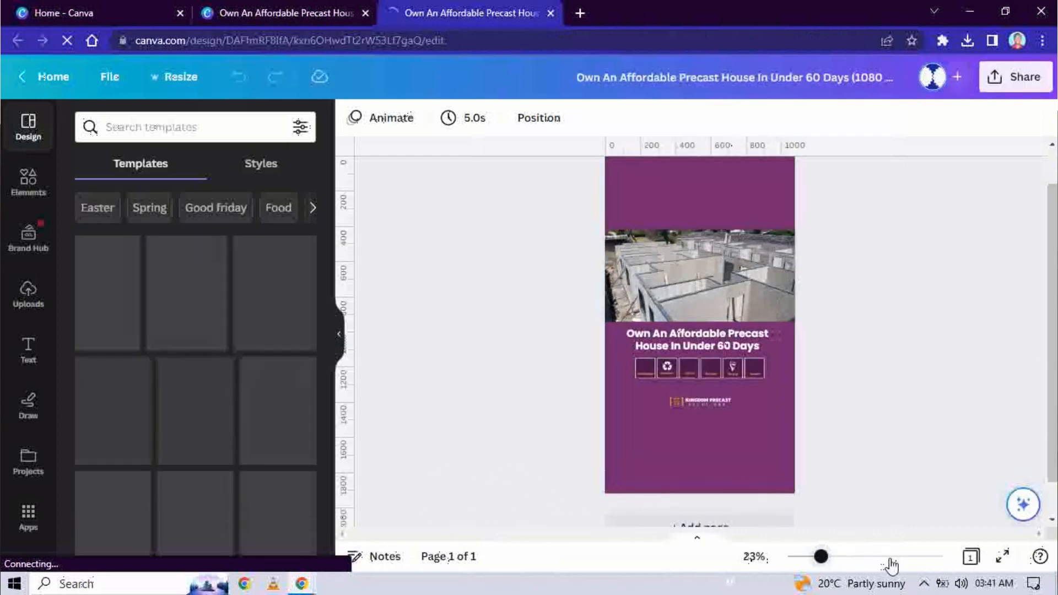
# Step: Move the house photo flush to the top of the story page and stretch it full width
pyautogui.click(892, 562)
pyautogui.moveTo(889, 561); pyautogui.dragTo(823, 556)
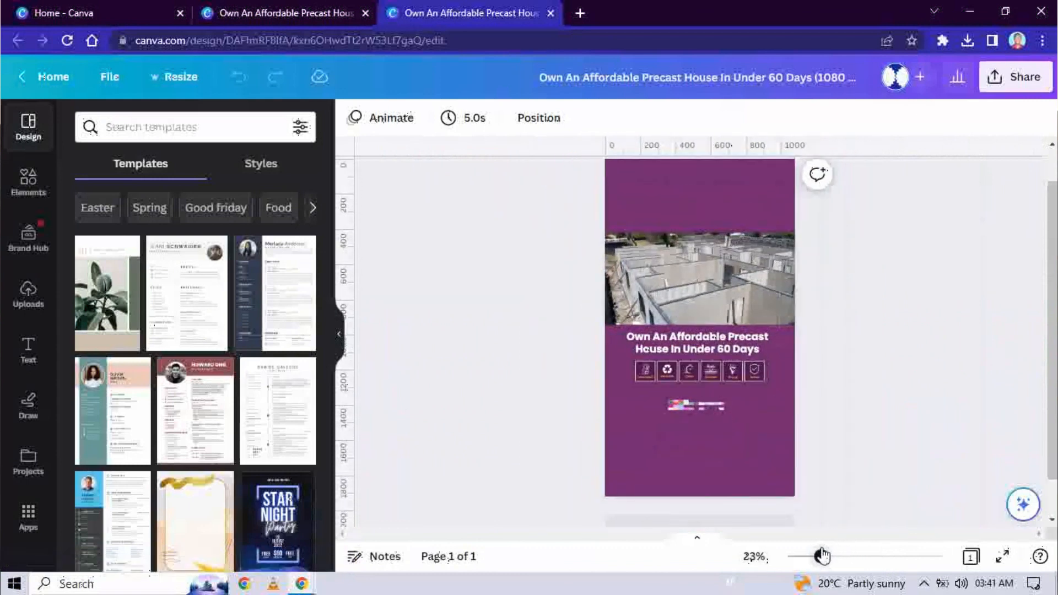
pyautogui.scroll(2, 1051, 390)
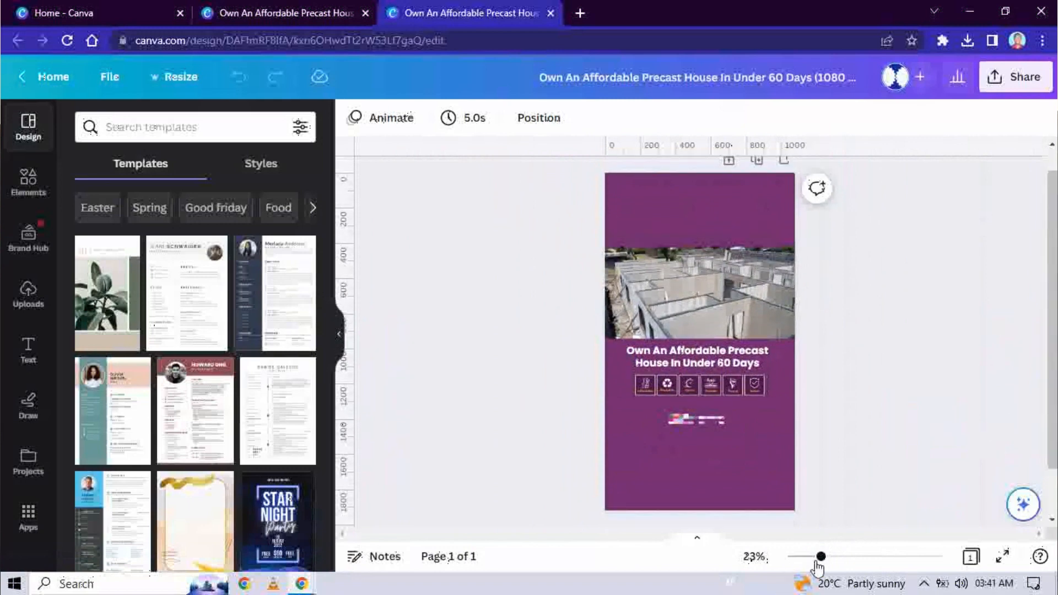
pyautogui.moveTo(822, 558); pyautogui.dragTo(825, 561)
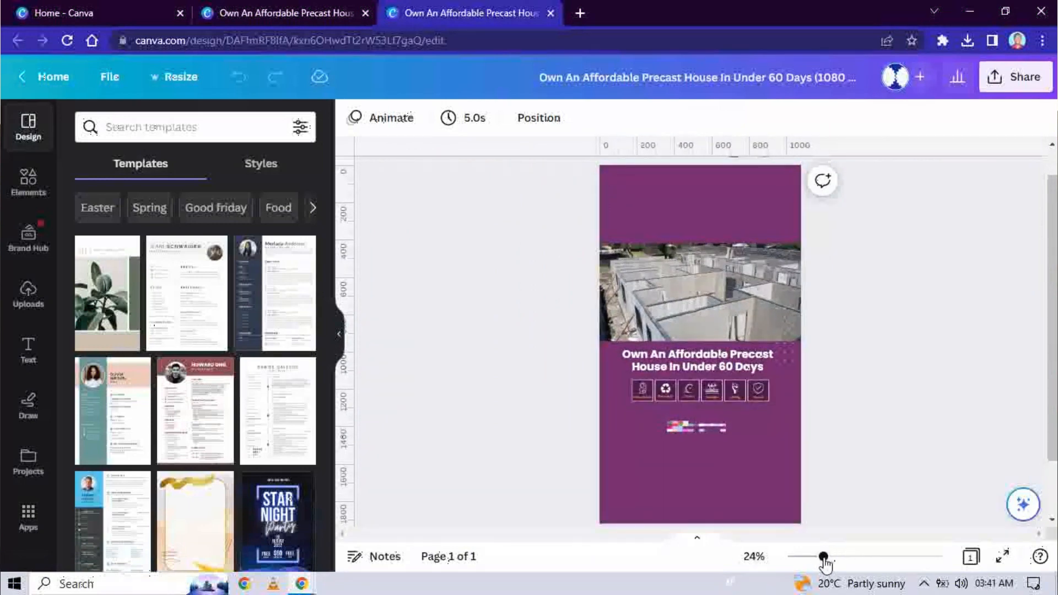
pyautogui.click(660, 271)
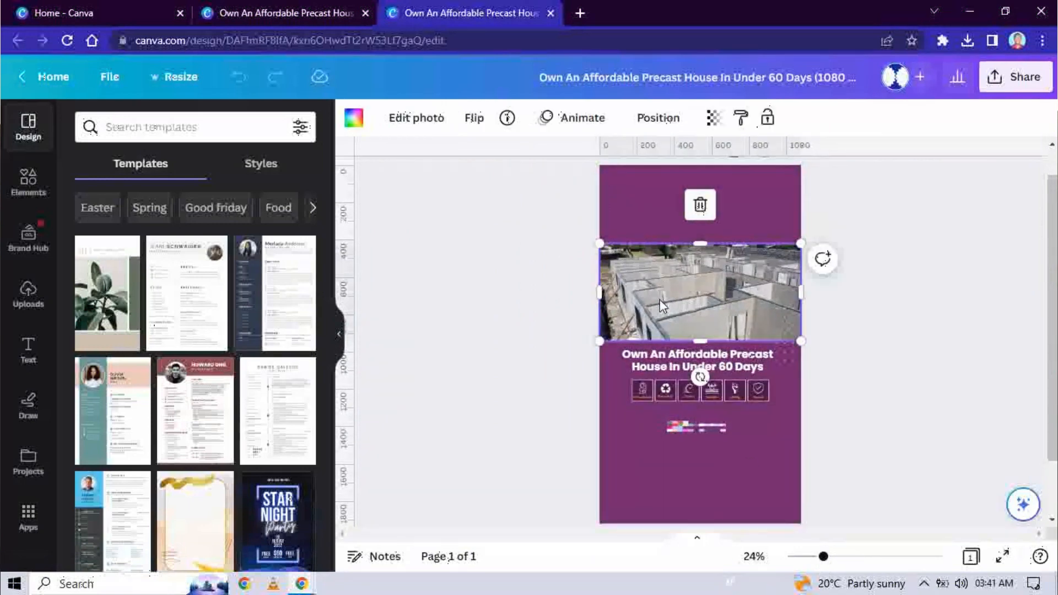
pyautogui.moveTo(665, 305); pyautogui.dragTo(665, 229)
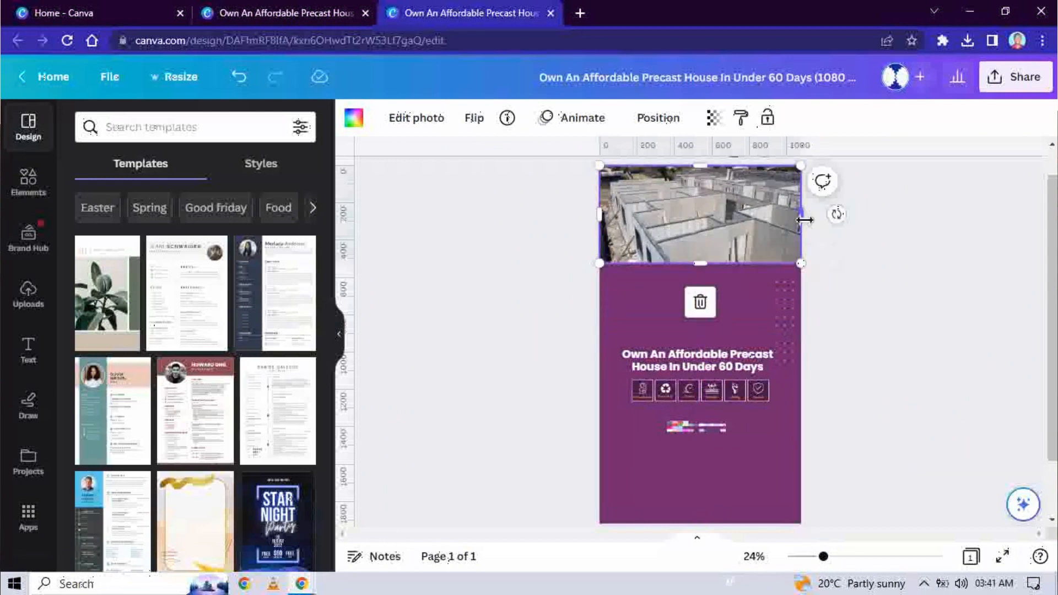
pyautogui.moveTo(806, 220); pyautogui.dragTo(765, 222)
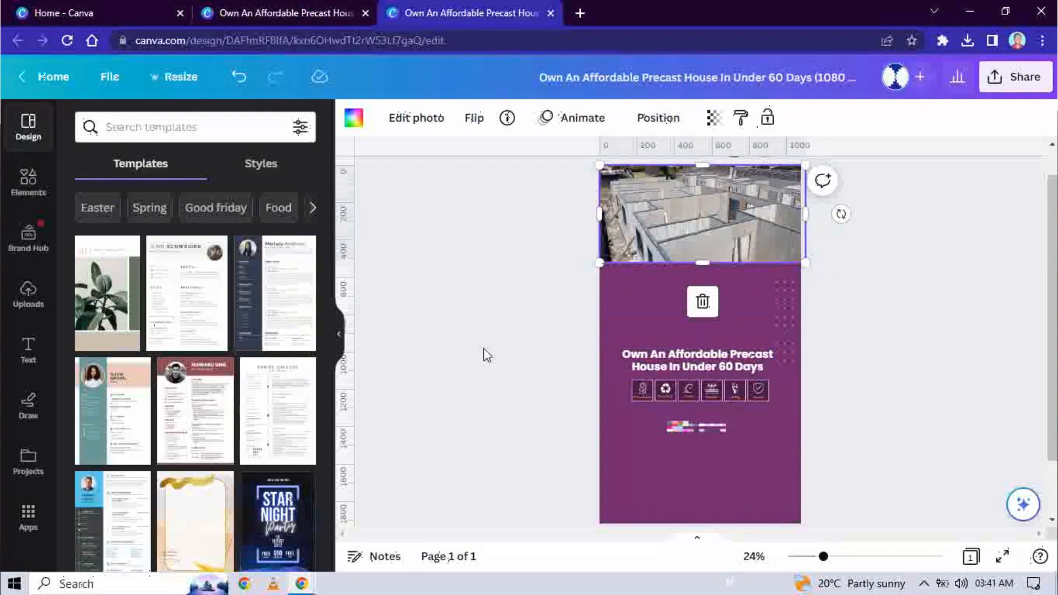
pyautogui.click(483, 386)
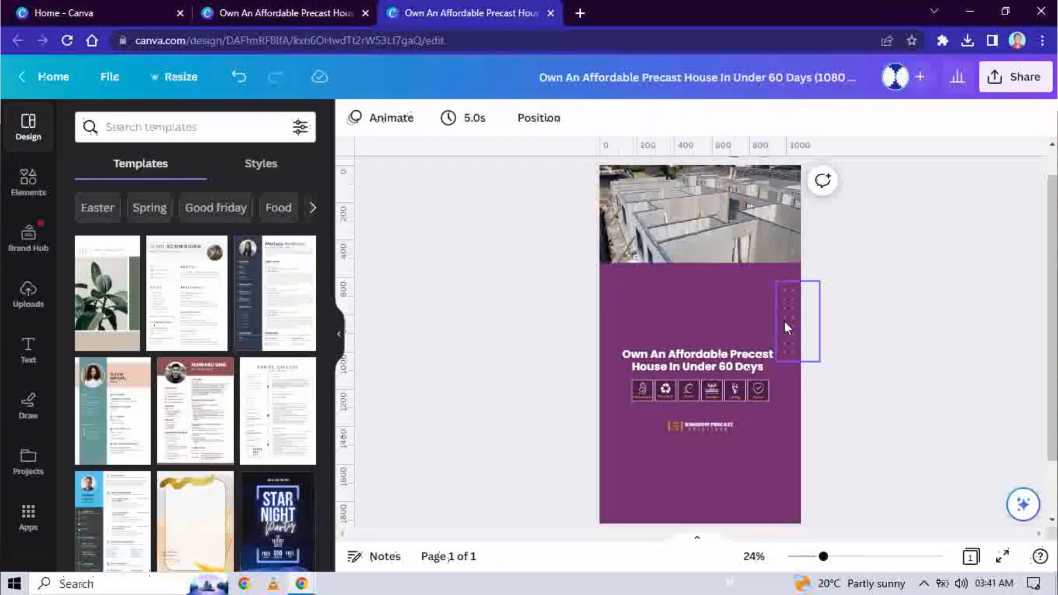
# Step: Enlarge the dot grid along the right edge and move the headline higher
pyautogui.click(778, 281)
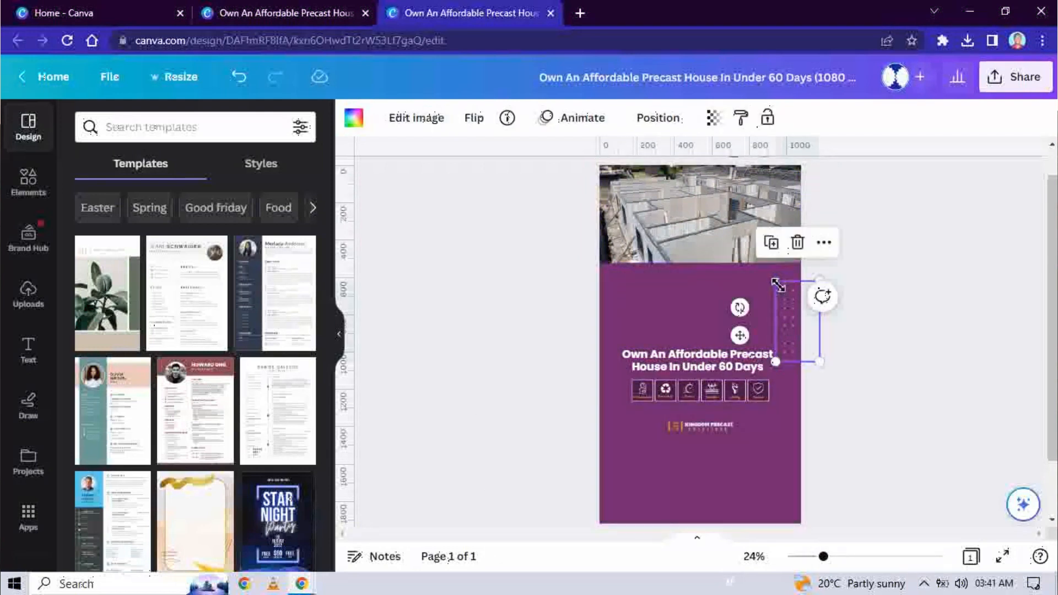
pyautogui.moveTo(777, 281); pyautogui.dragTo(754, 230)
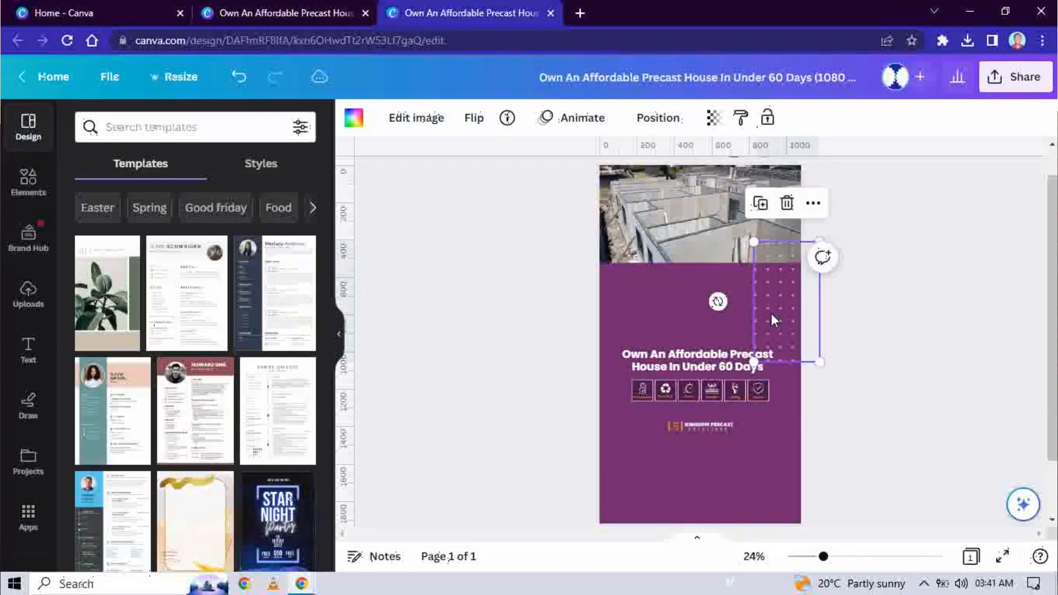
pyautogui.moveTo(773, 315); pyautogui.dragTo(789, 293)
pyautogui.click(867, 378)
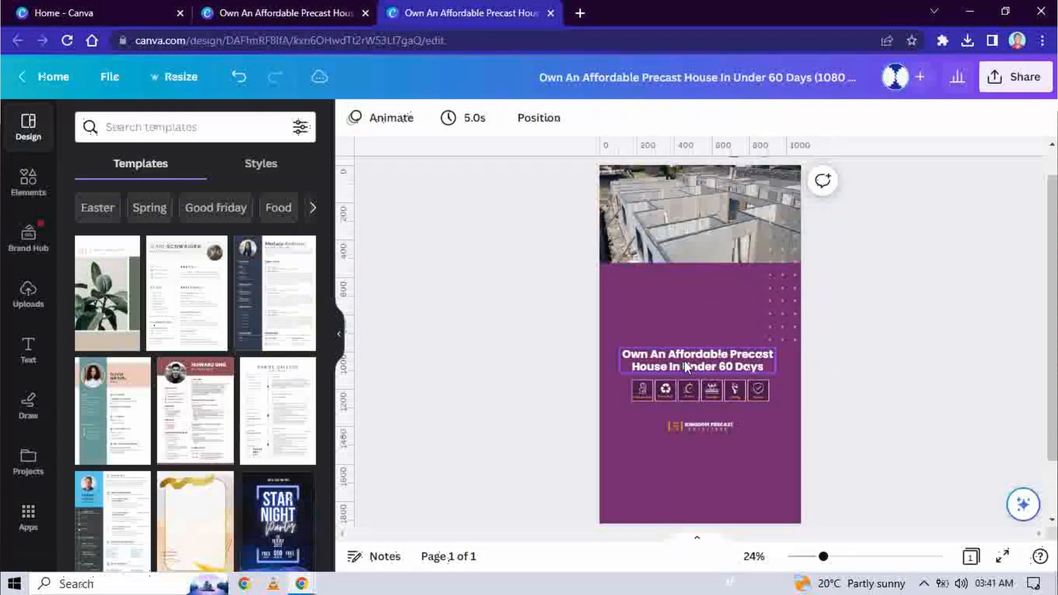
pyautogui.moveTo(685, 362); pyautogui.dragTo(686, 334)
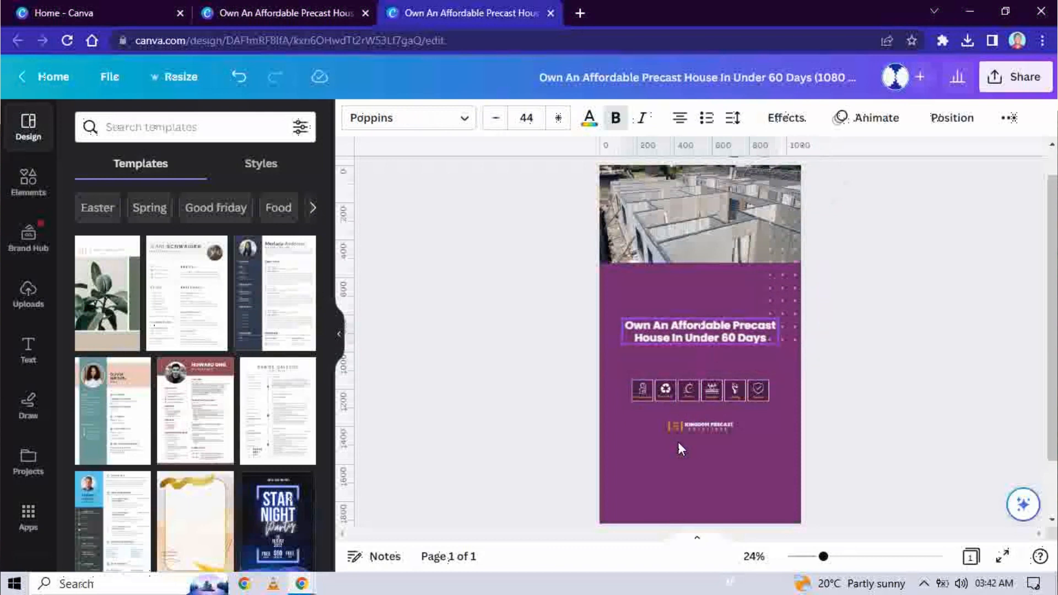
# Step: Enlarge and centre the logo near the page bottom, nudge it up, and enlarge the icon row
pyautogui.click(701, 428)
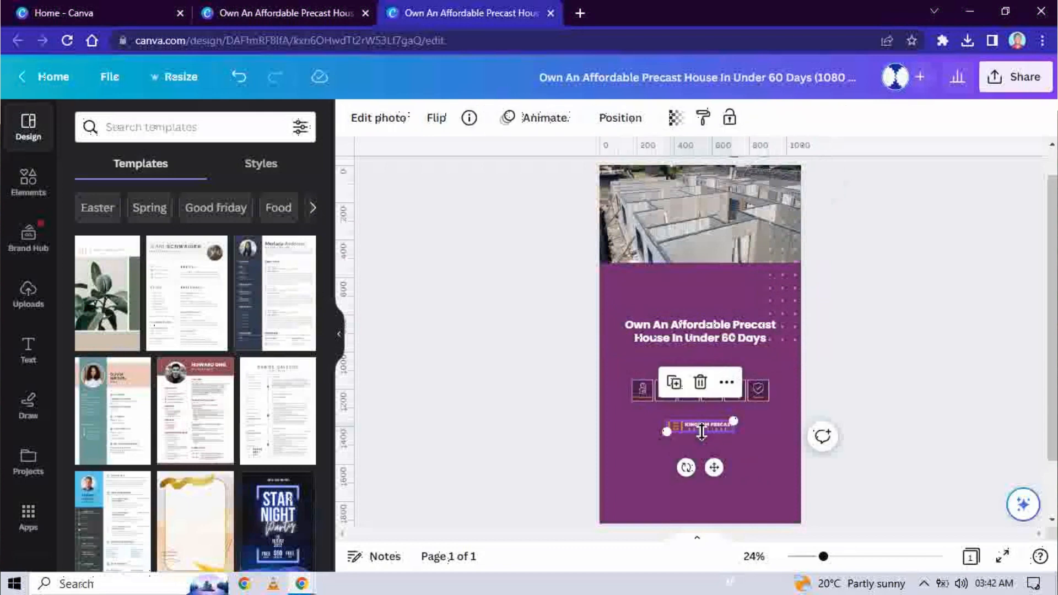
pyautogui.moveTo(713, 468); pyautogui.dragTo(714, 546)
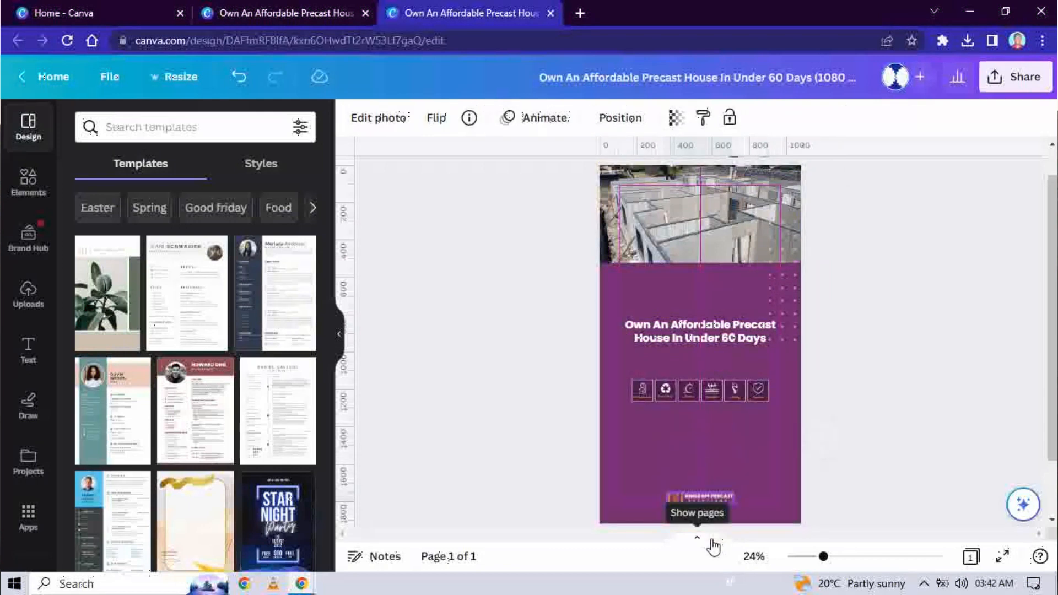
pyautogui.moveTo(665, 504); pyautogui.dragTo(646, 507)
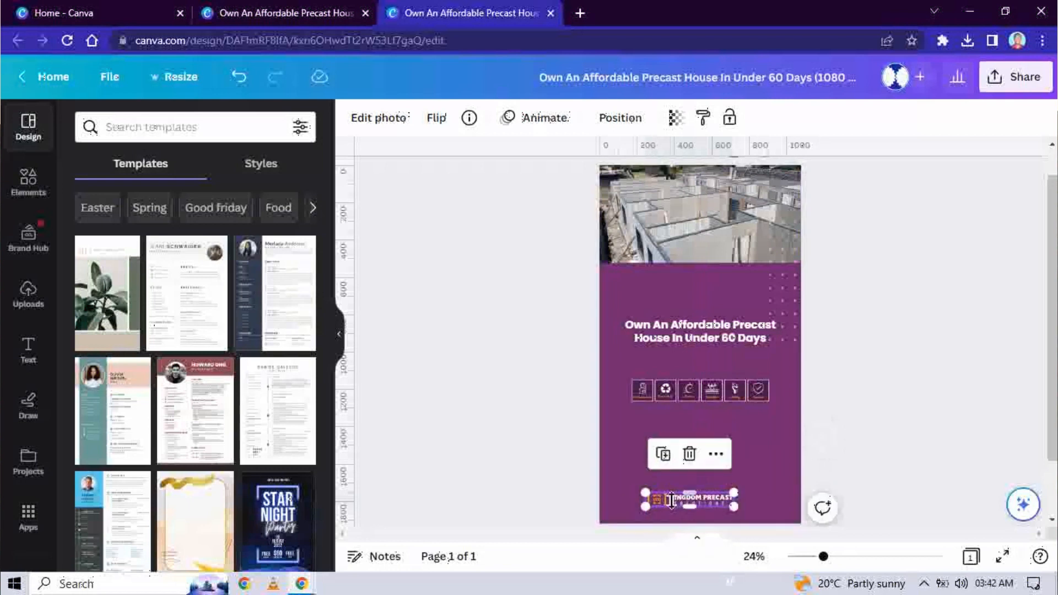
pyautogui.click(876, 425)
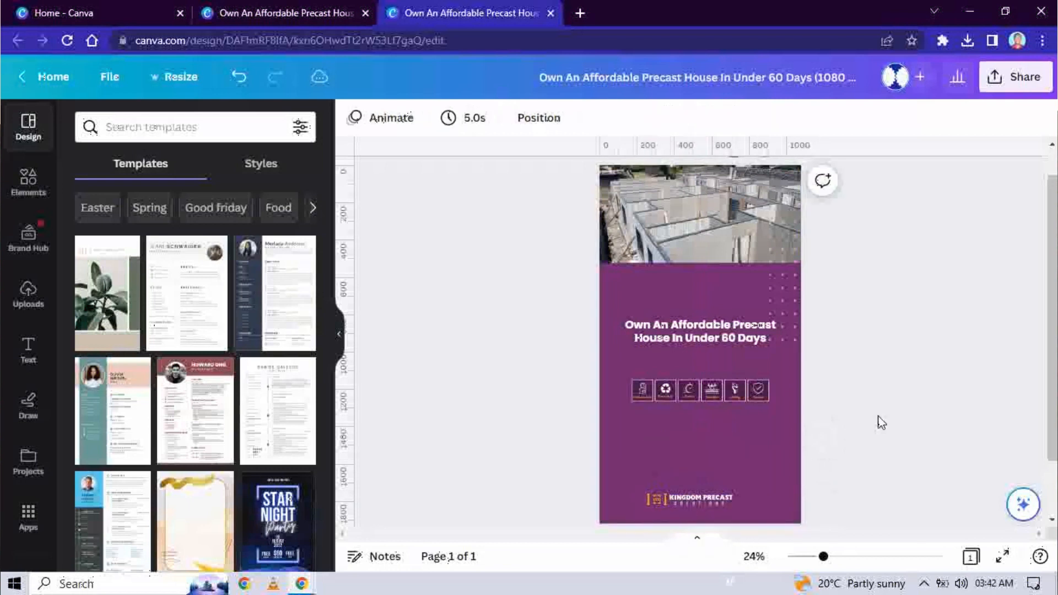
pyautogui.click(716, 496)
pyautogui.moveTo(716, 498); pyautogui.dragTo(724, 498)
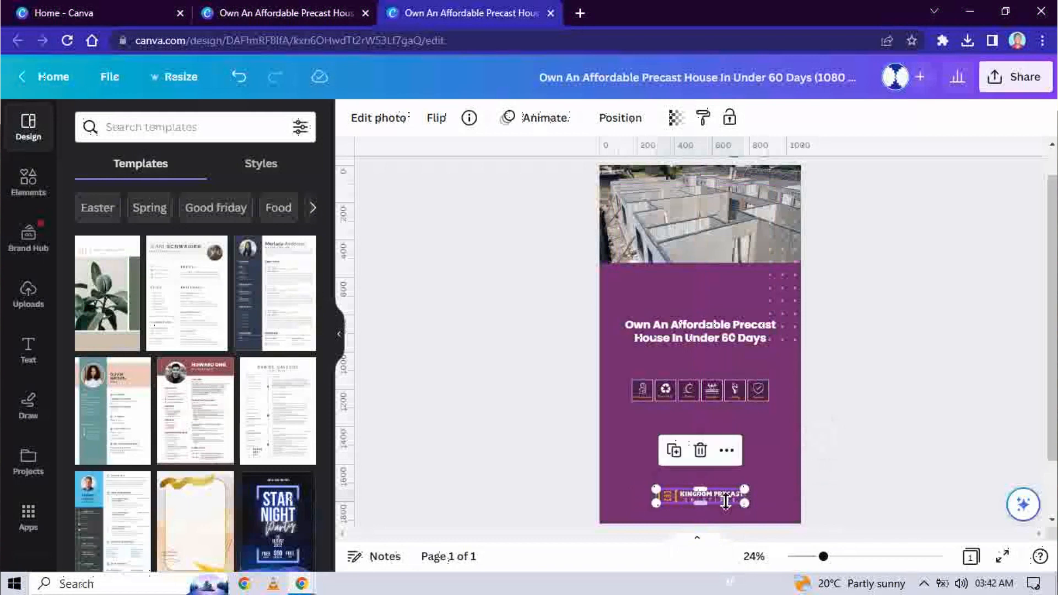
pyautogui.press('Up')
pyautogui.press('Up')
pyautogui.press('Up')
pyautogui.press('Up')
pyautogui.press('Up')
pyautogui.press('Up')
pyautogui.press('Up')
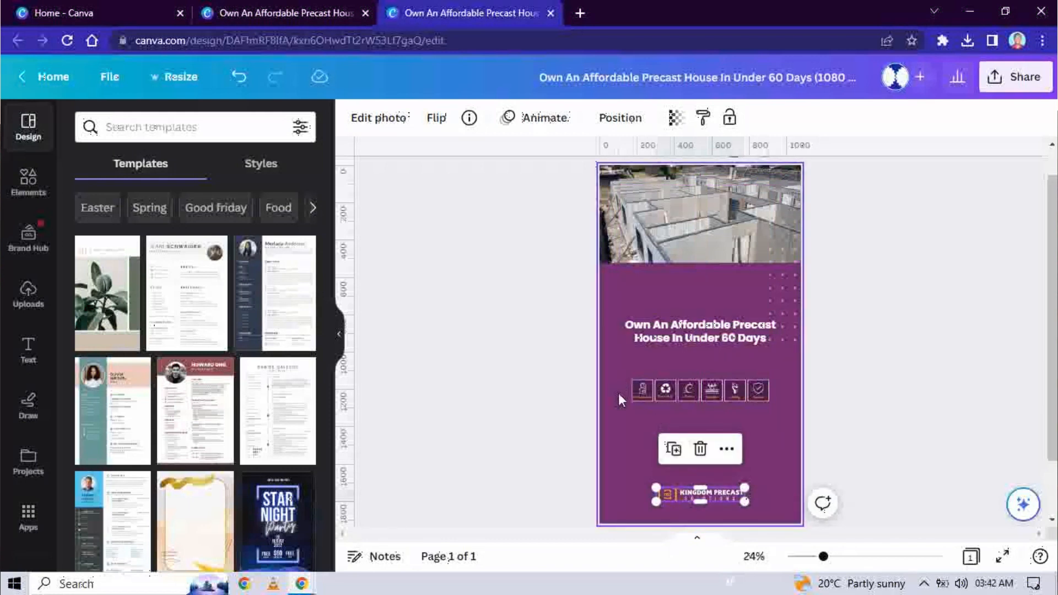
pyautogui.moveTo(622, 385); pyautogui.dragTo(771, 389)
pyautogui.moveTo(635, 404); pyautogui.dragTo(661, 431)
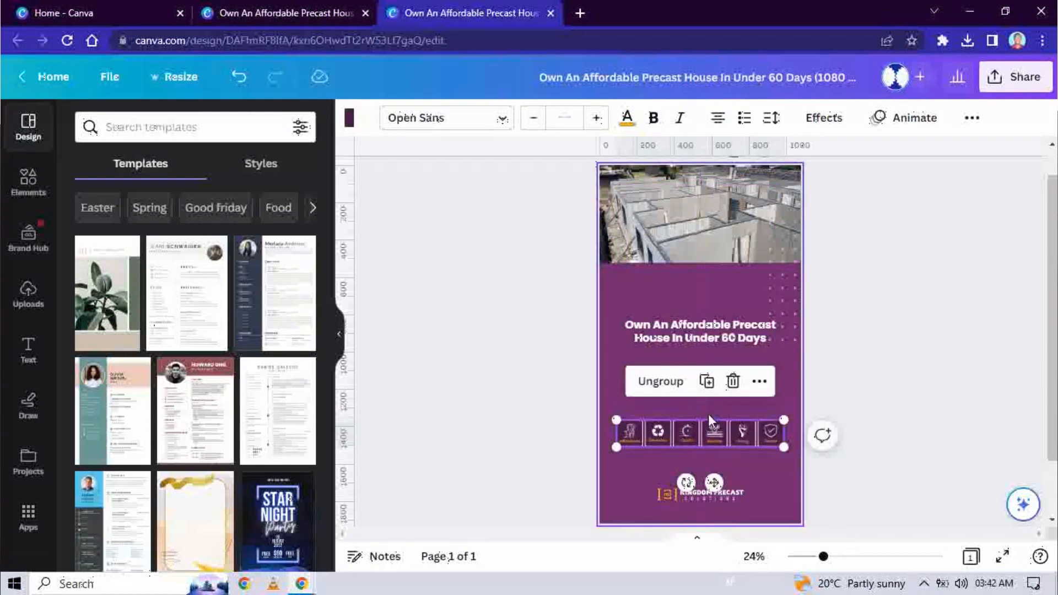
# Step: Enlarge the headline, move it lower, and centre it horizontally on the page
pyautogui.click(847, 365)
pyautogui.click(696, 329)
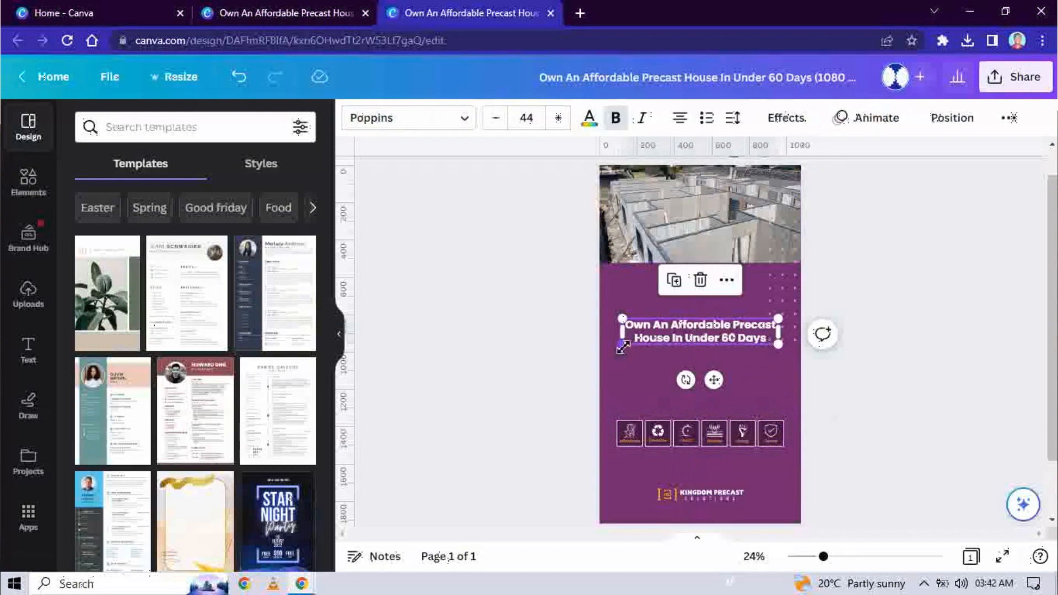
pyautogui.moveTo(620, 347); pyautogui.dragTo(616, 345)
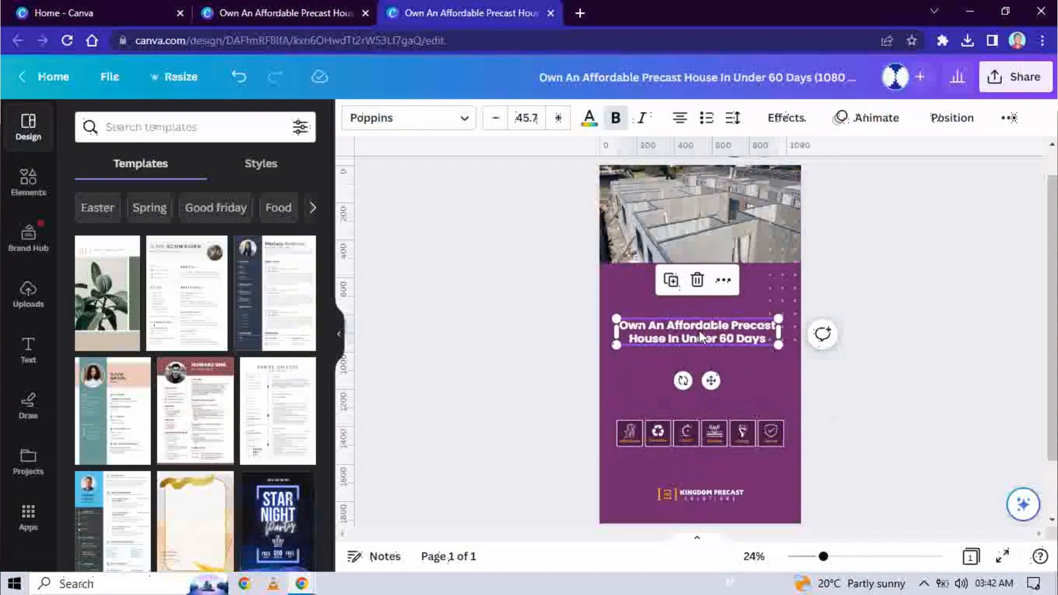
pyautogui.moveTo(699, 329); pyautogui.dragTo(699, 376)
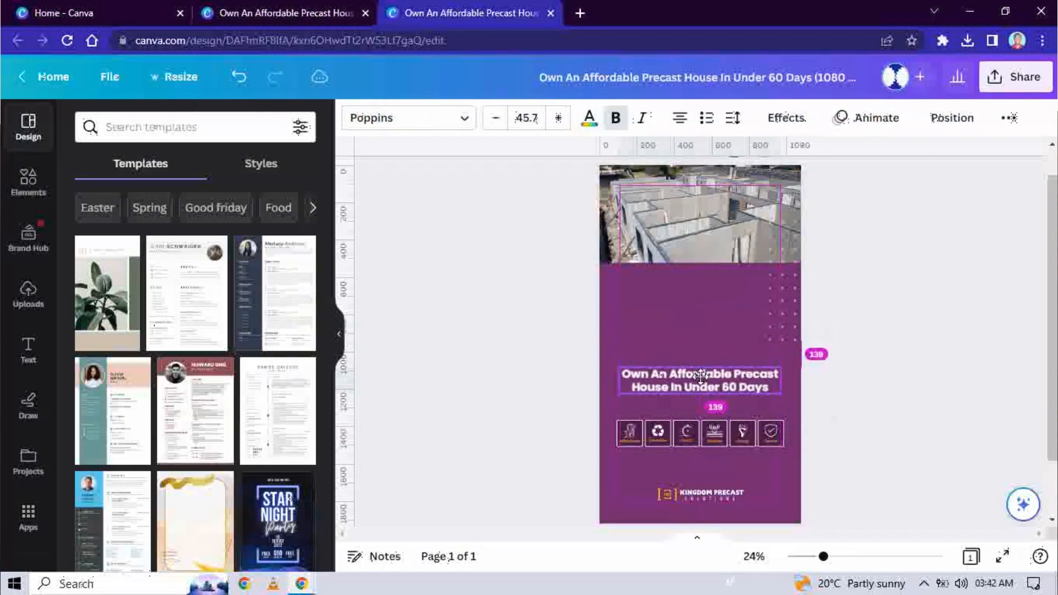
pyautogui.moveTo(699, 377); pyautogui.dragTo(697, 379)
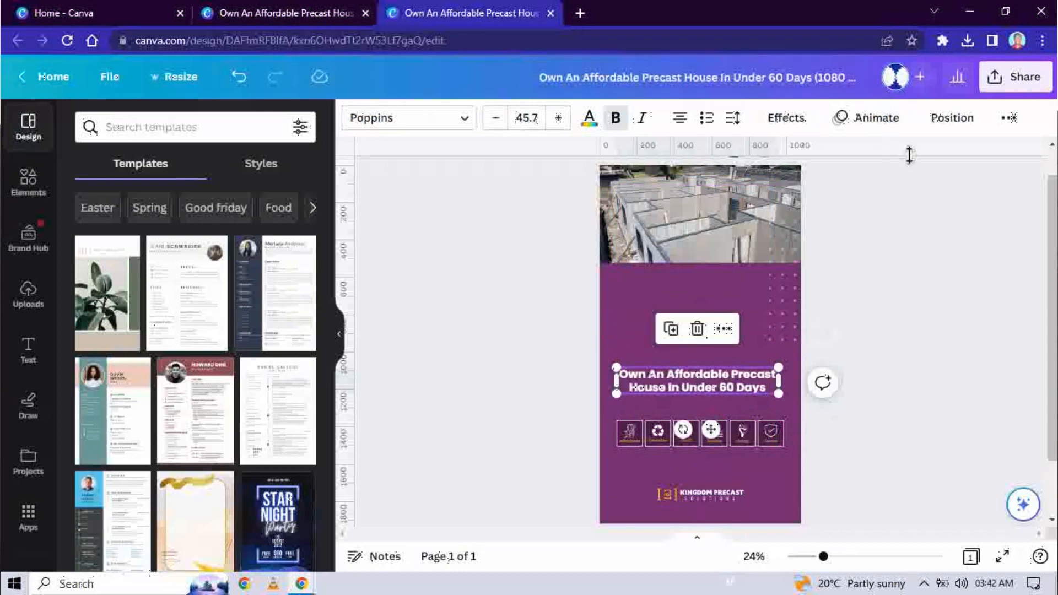
pyautogui.click(953, 118)
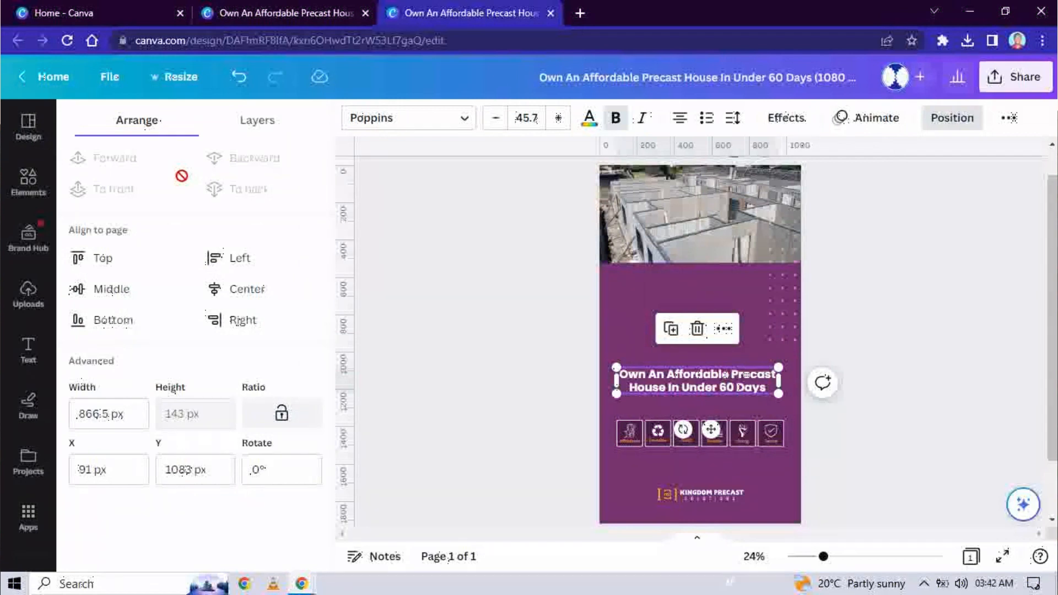
pyautogui.click(241, 289)
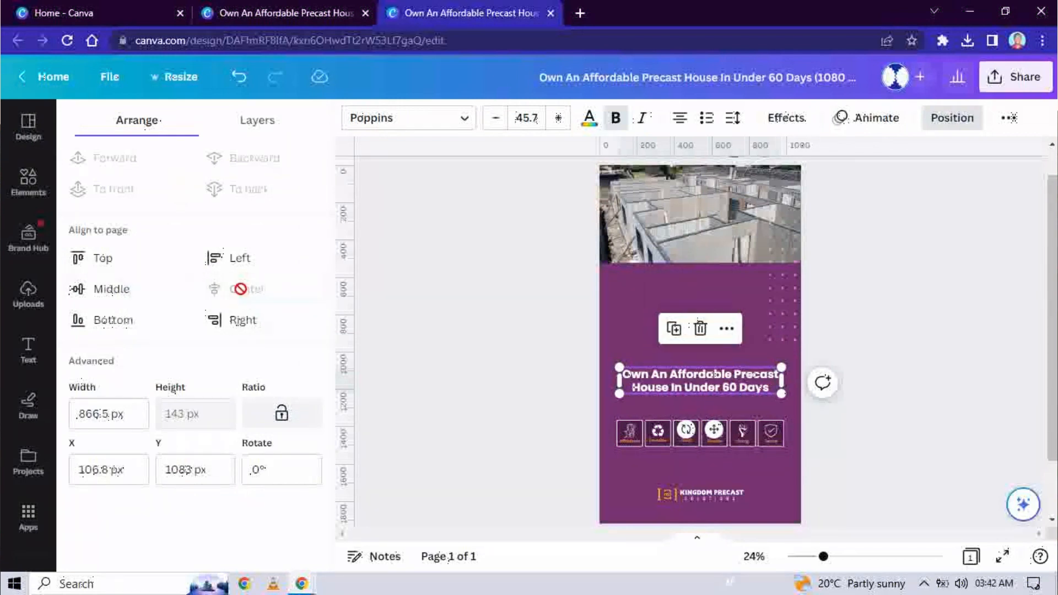
pyautogui.click(863, 277)
# Step: Make the top construction photo taller by dragging its bottom edge down
pyautogui.click(721, 227)
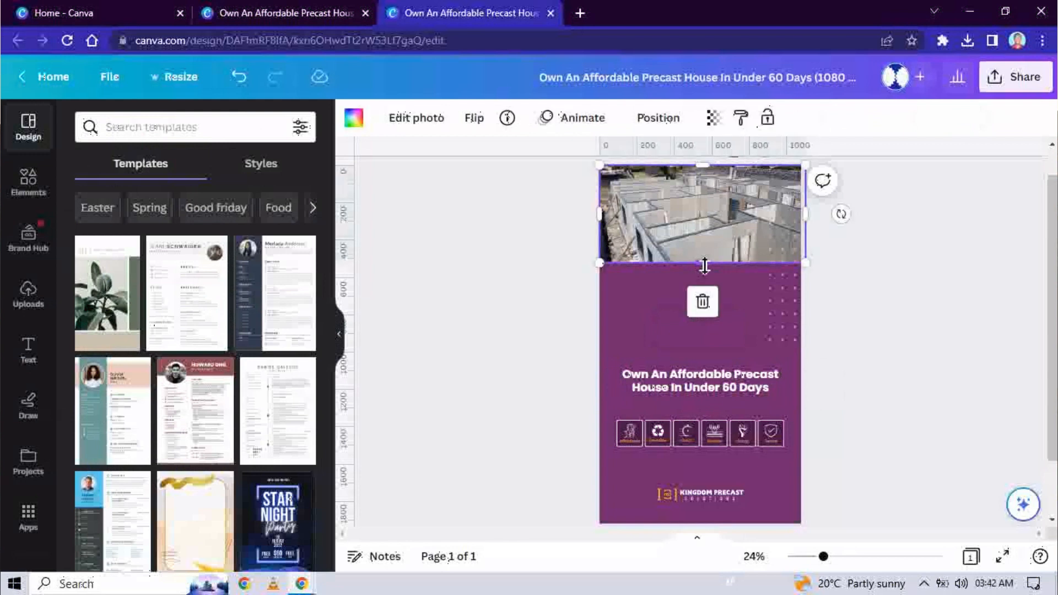
pyautogui.moveTo(704, 267); pyautogui.dragTo(706, 318)
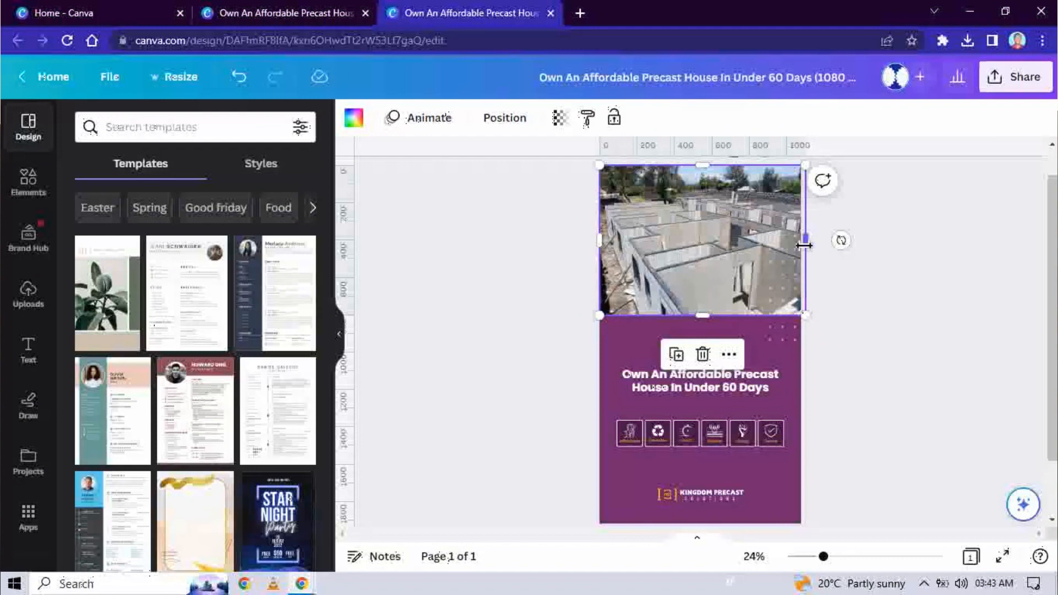
pyautogui.moveTo(804, 246); pyautogui.dragTo(804, 245)
pyautogui.click(884, 401)
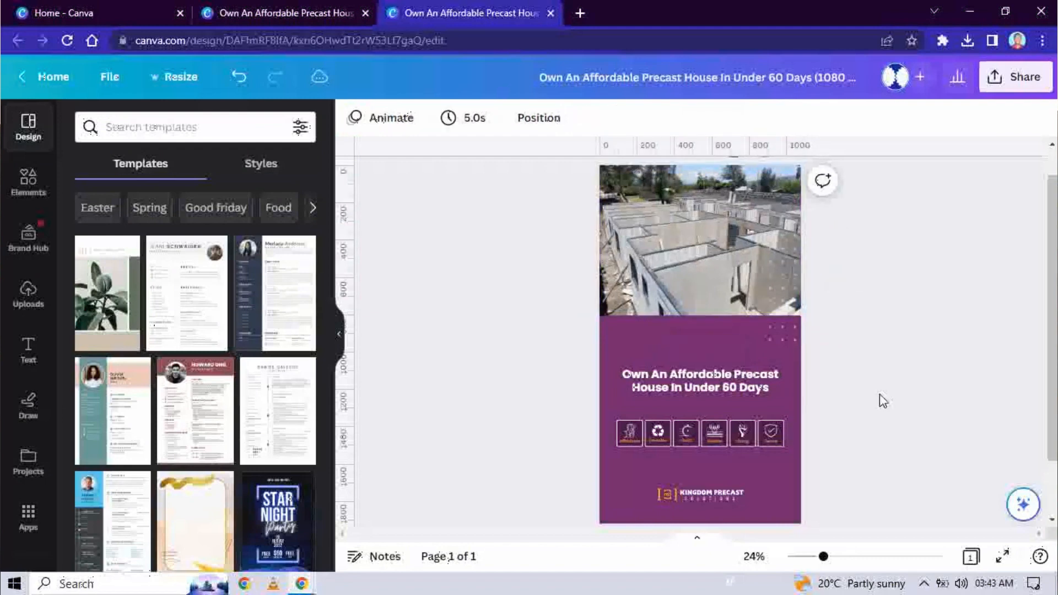
pyautogui.click(710, 283)
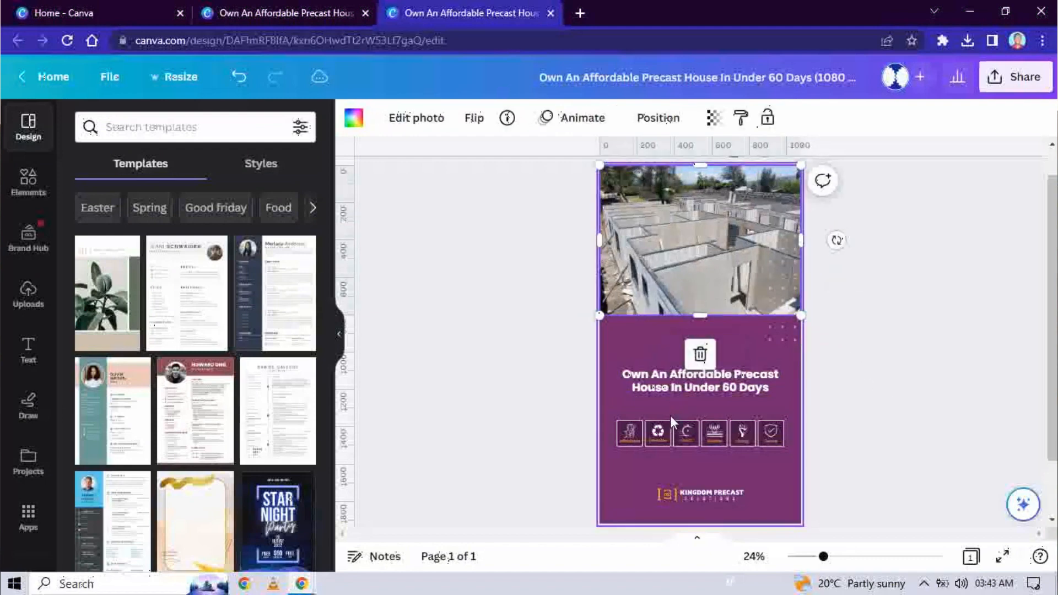
# Step: Place the icon row under the headline and move both into the lower purple area
pyautogui.click(760, 438)
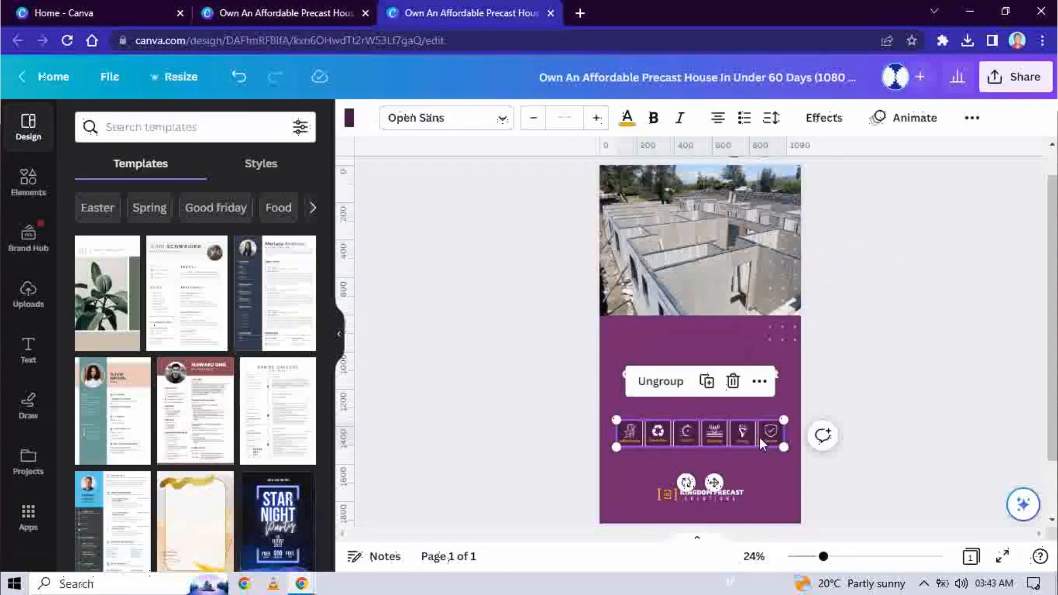
pyautogui.moveTo(759, 438); pyautogui.dragTo(759, 422)
pyautogui.click(705, 397)
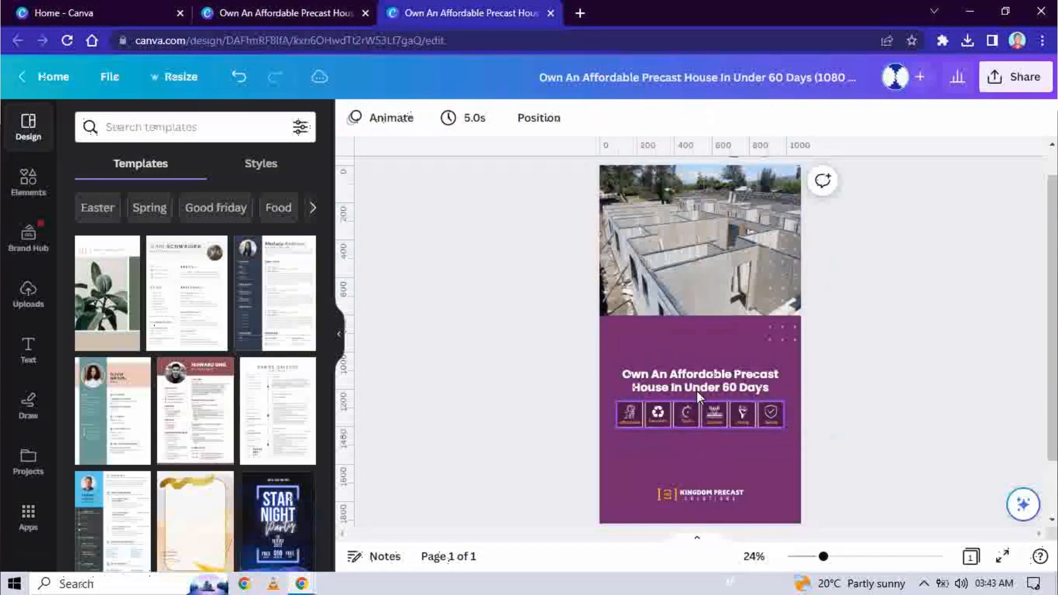
pyautogui.moveTo(660, 349); pyautogui.dragTo(711, 448)
pyautogui.click(880, 366)
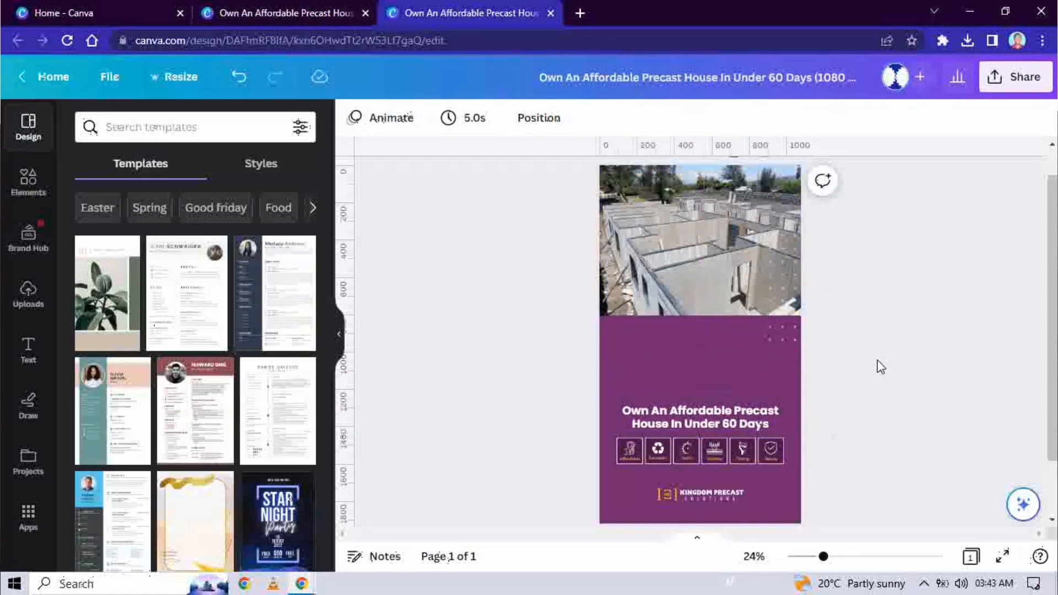
pyautogui.click(691, 240)
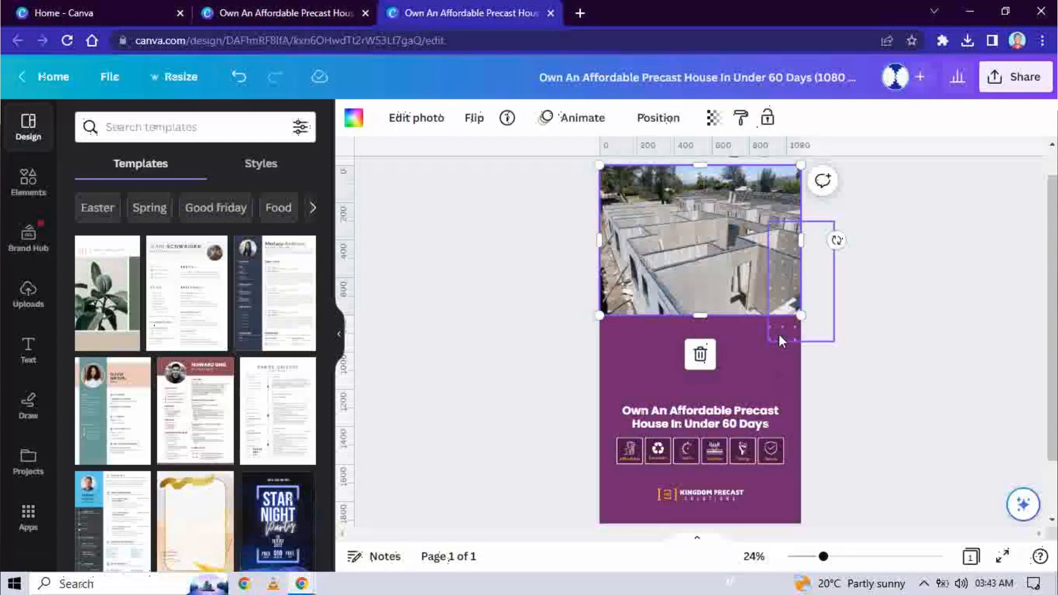
# Step: Delete the top precast-wall photo, leaving an all-purple story page, and bring up Elements
pyautogui.click(887, 351)
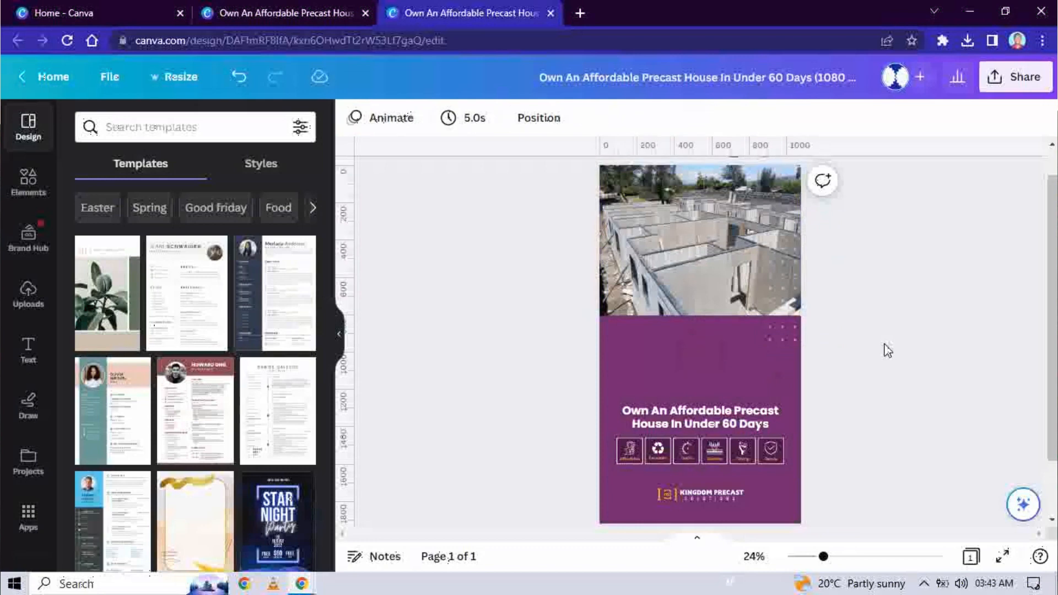
pyautogui.click(697, 245)
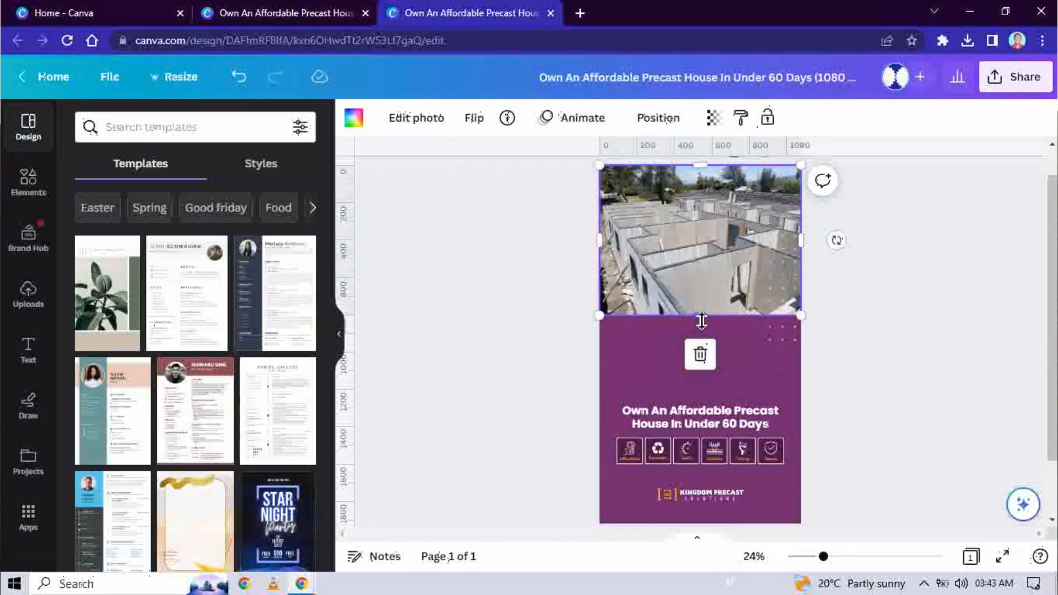
pyautogui.moveTo(702, 321); pyautogui.dragTo(701, 308)
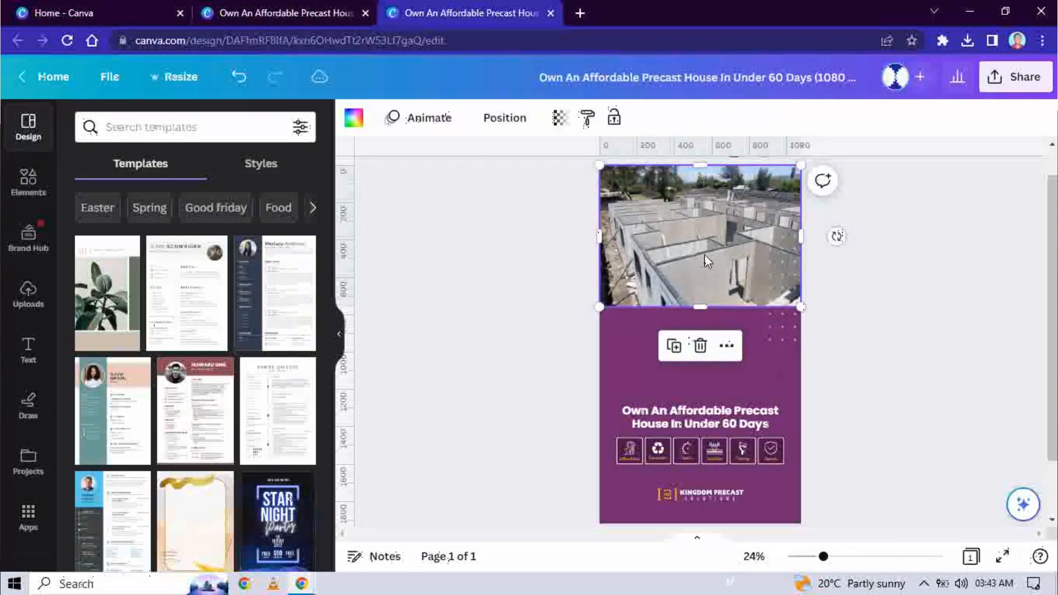
pyautogui.press('Delete')
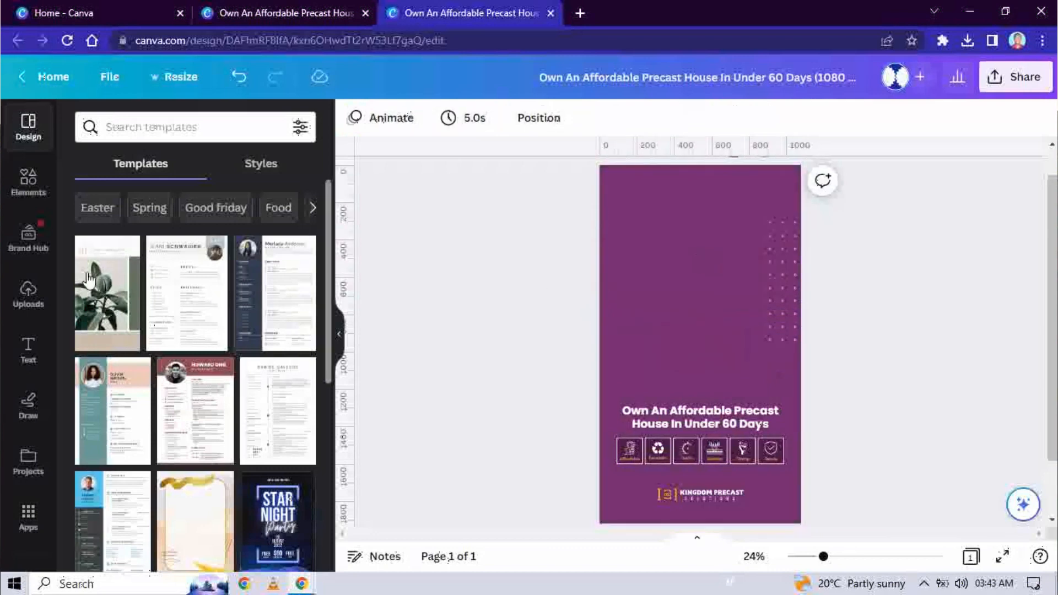
pyautogui.click(27, 191)
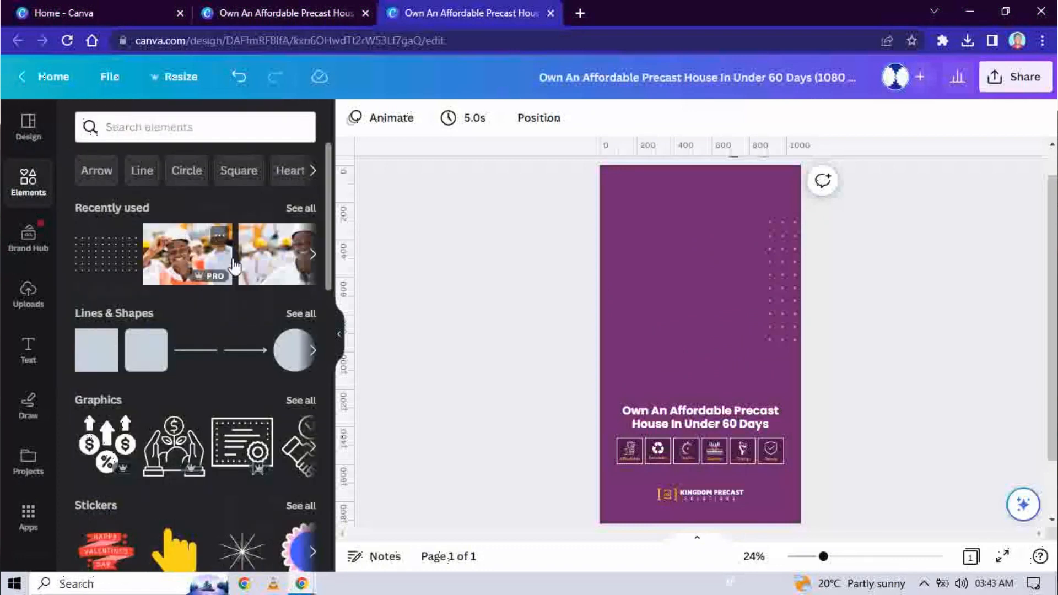
# Step: Add a single-photo sky-and-grass grid to the story page and shrink it to end above the headline
pyautogui.scroll(-1, 233, 260)
pyautogui.scroll(-15, 234, 264)
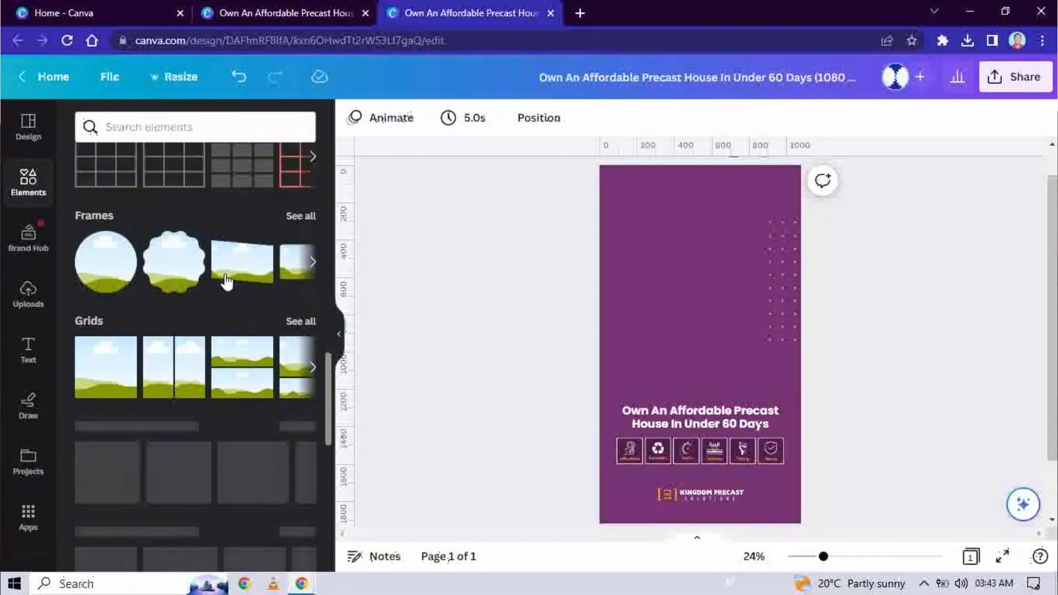
pyautogui.click(113, 379)
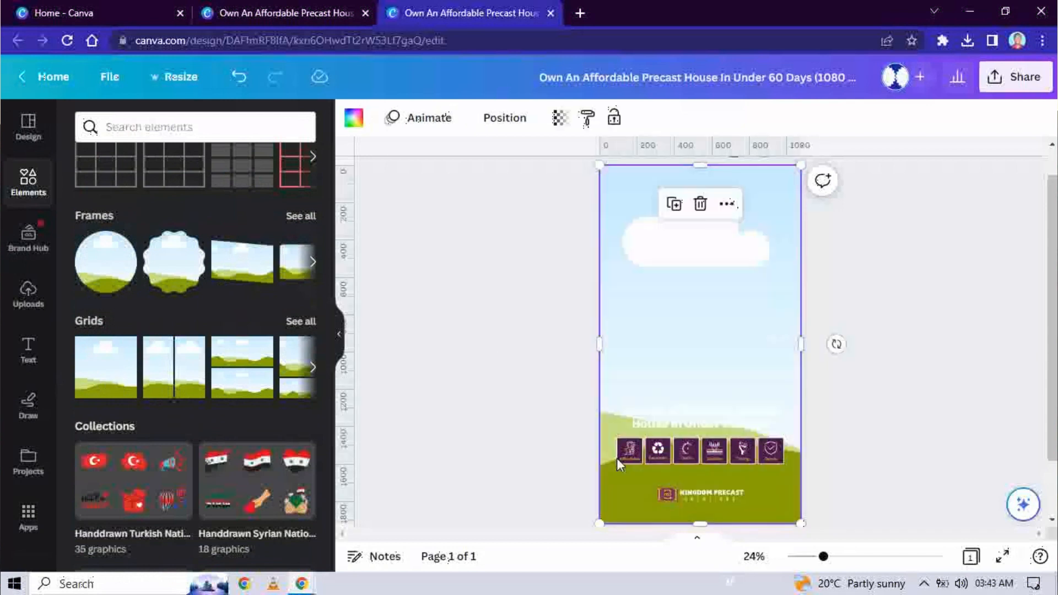
pyautogui.moveTo(700, 523); pyautogui.dragTo(692, 392)
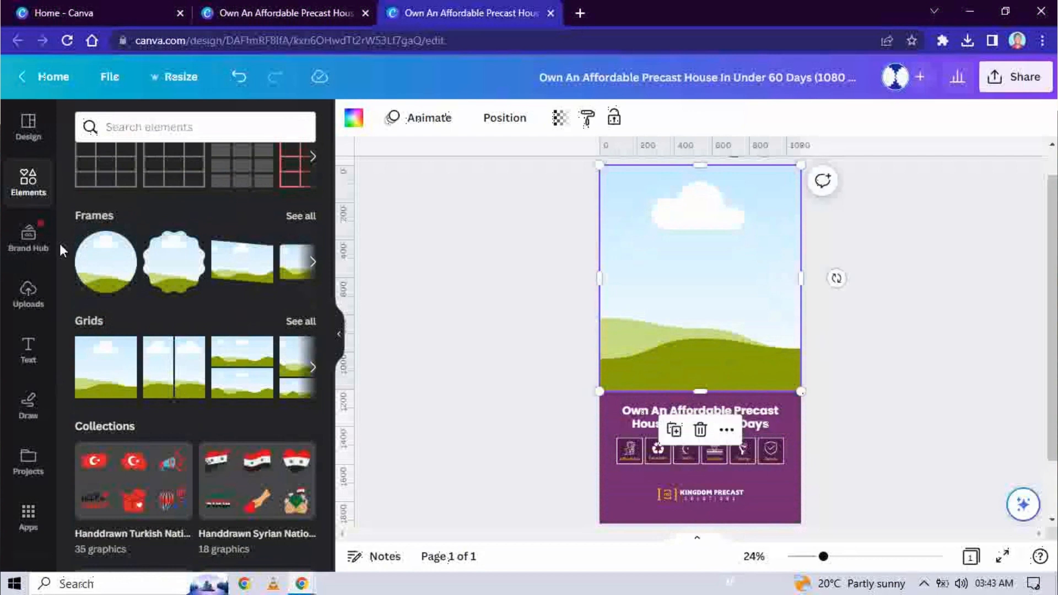
pyautogui.click(27, 297)
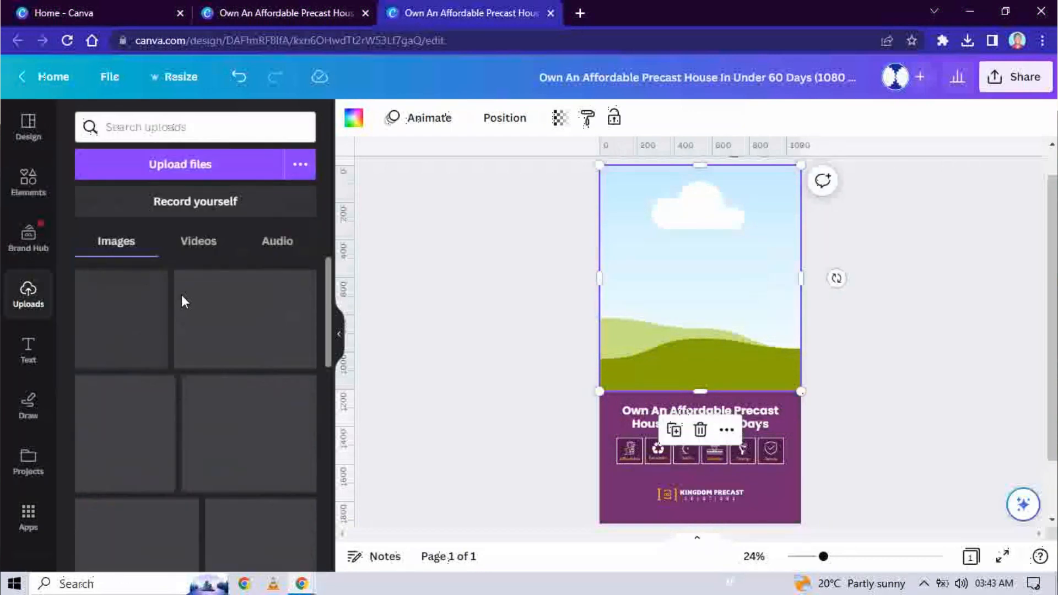
# Step: Drop the uploaded concrete-walls construction photo into the top frame, replacing the sky-and-hills image
pyautogui.scroll(-10, 205, 364)
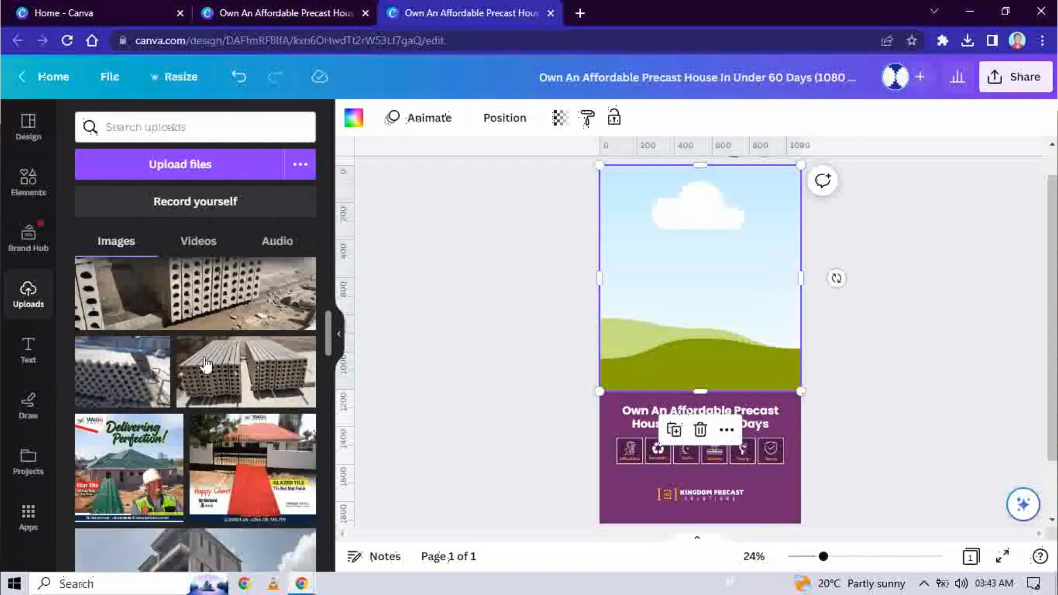
pyautogui.scroll(-10, 206, 364)
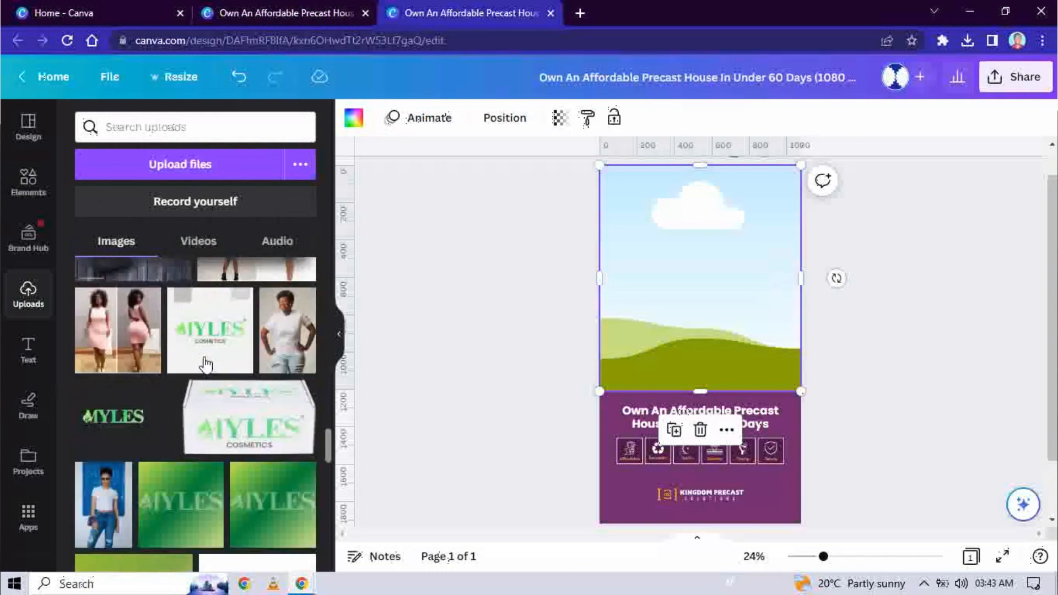
pyautogui.scroll(-10, 206, 364)
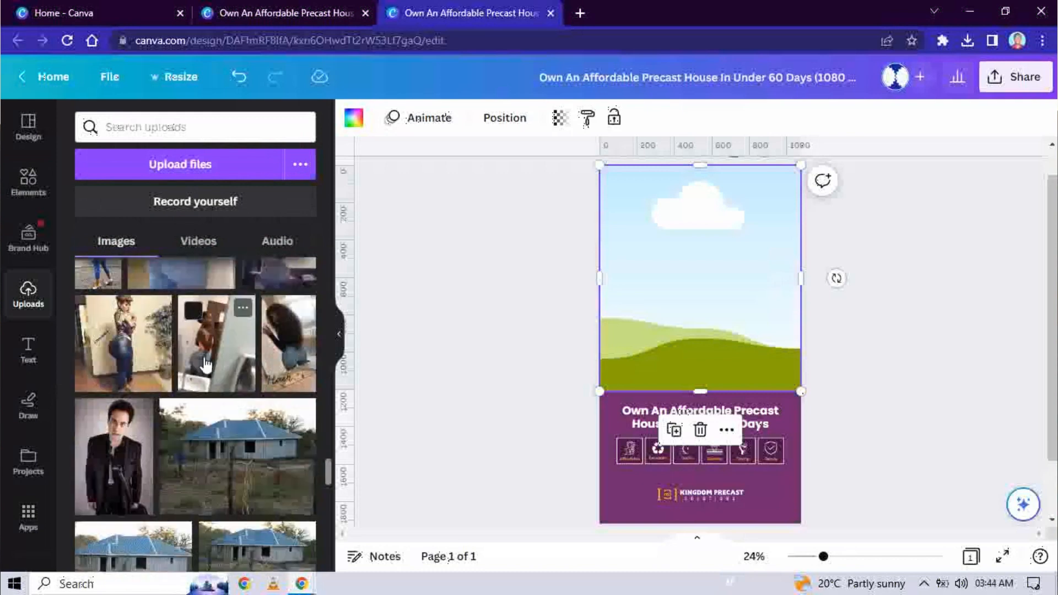
pyautogui.scroll(-2, 206, 364)
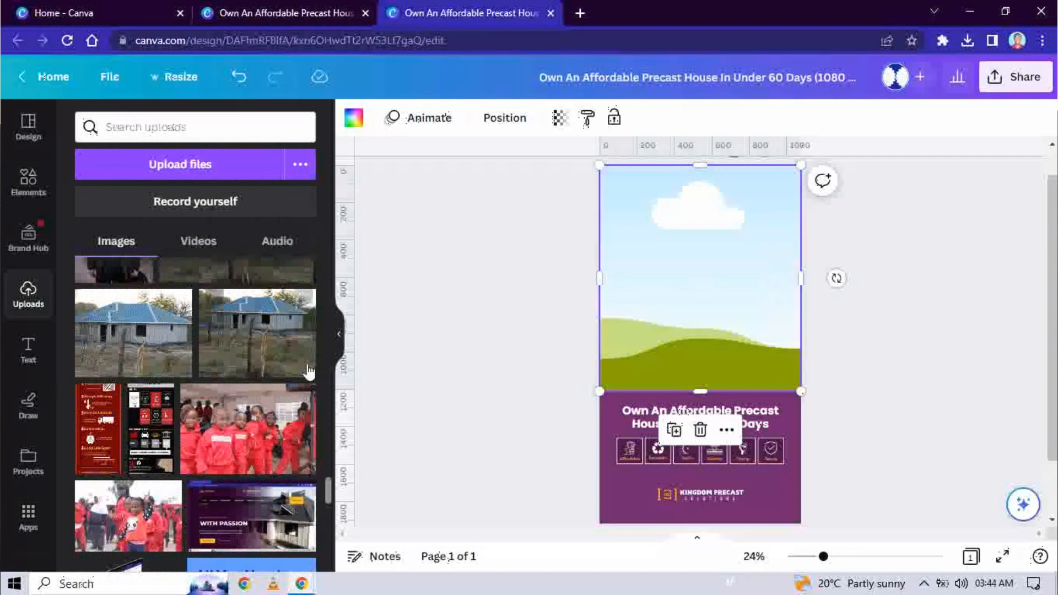
pyautogui.scroll(-1, 242, 375)
pyautogui.scroll(-10, 243, 375)
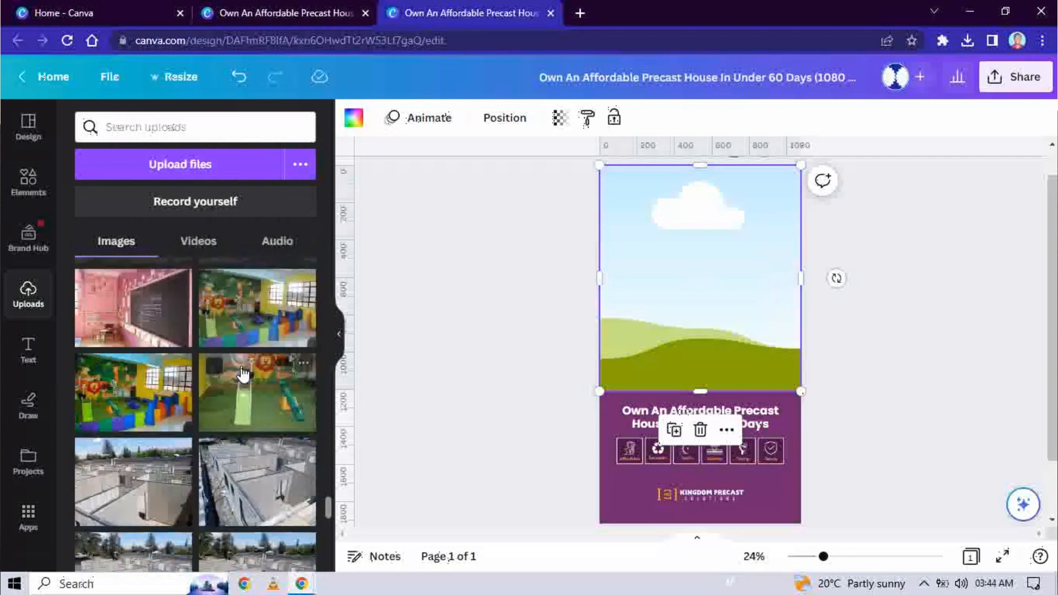
pyautogui.scroll(-6, 242, 370)
pyautogui.scroll(5, 242, 375)
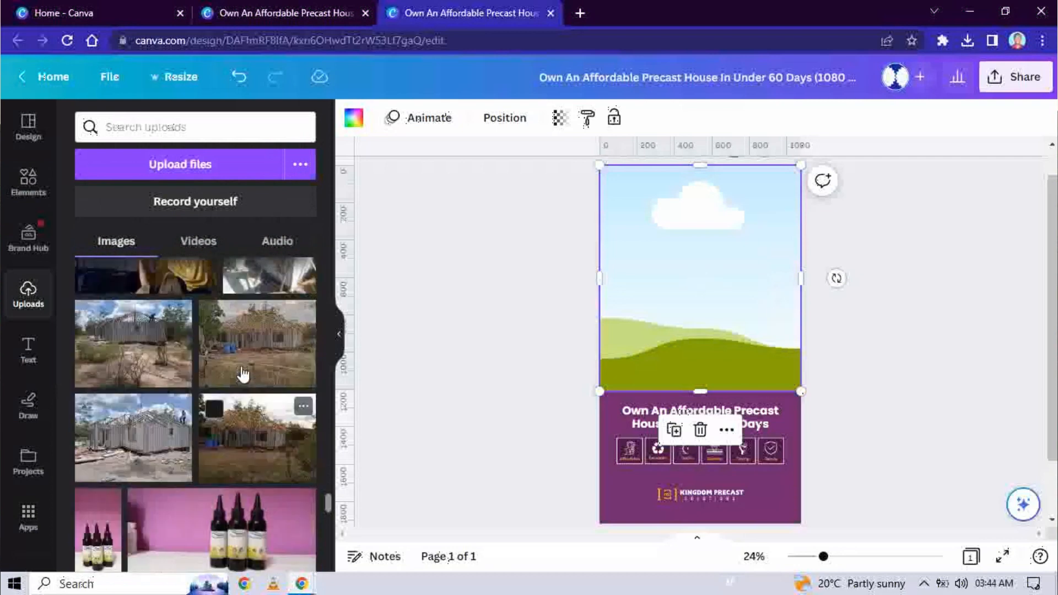
pyautogui.scroll(5, 242, 375)
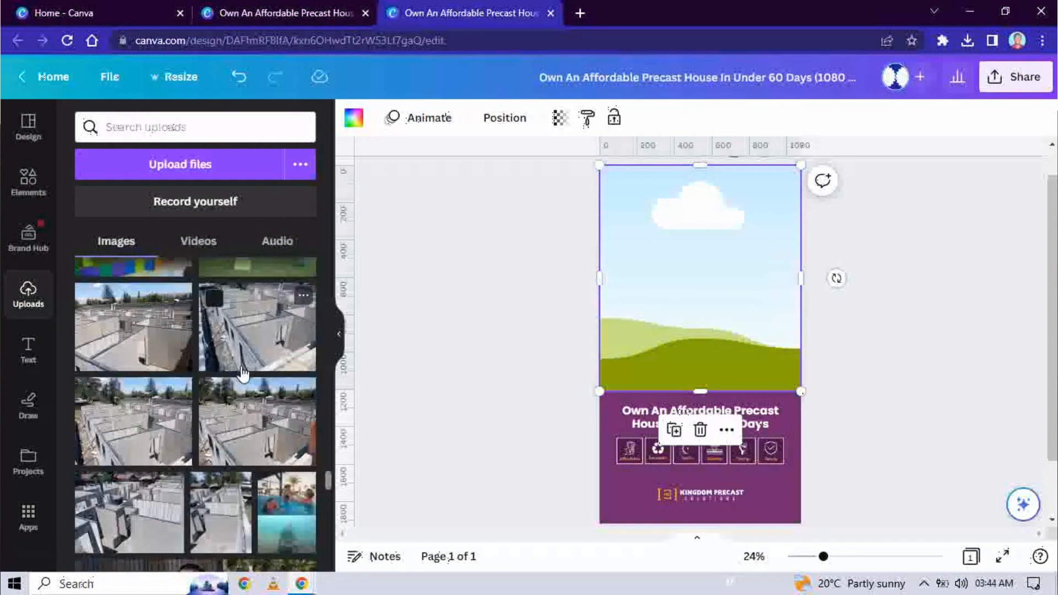
pyautogui.click(242, 374)
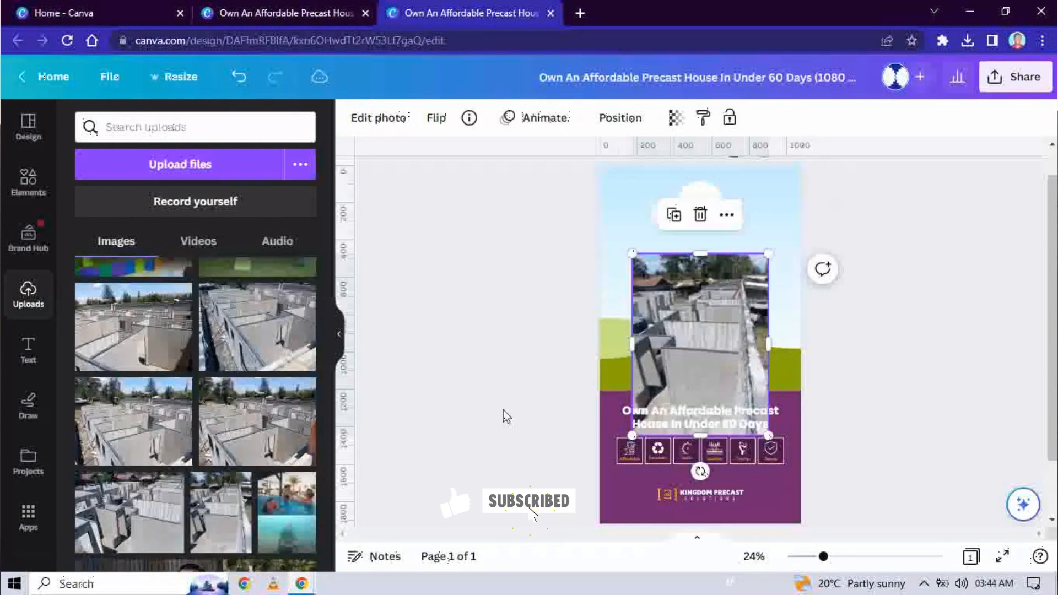
pyautogui.moveTo(673, 329); pyautogui.dragTo(667, 309)
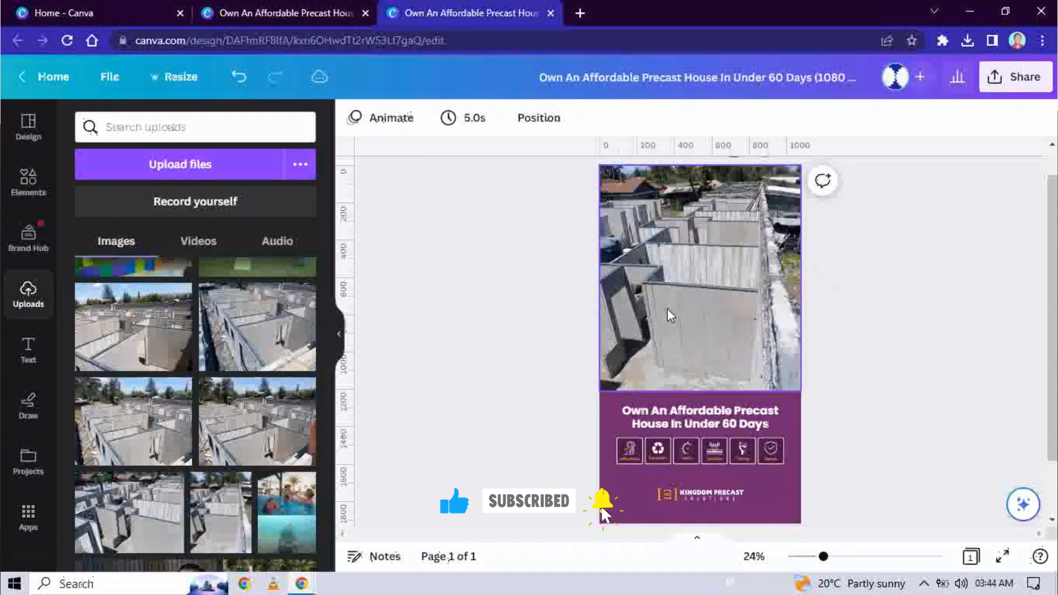
# Step: Crop-adjust the construction photo, nudging it slightly within its top frame, and confirm with Done
pyautogui.click(667, 297)
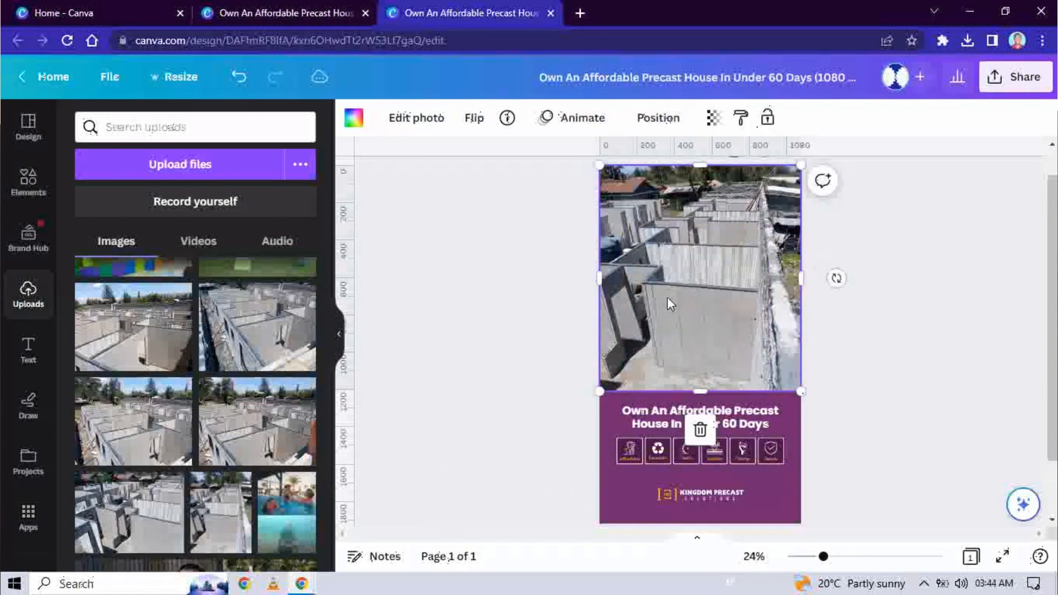
pyautogui.doubleClick(706, 296)
pyautogui.click(921, 336)
pyautogui.doubleClick(739, 314)
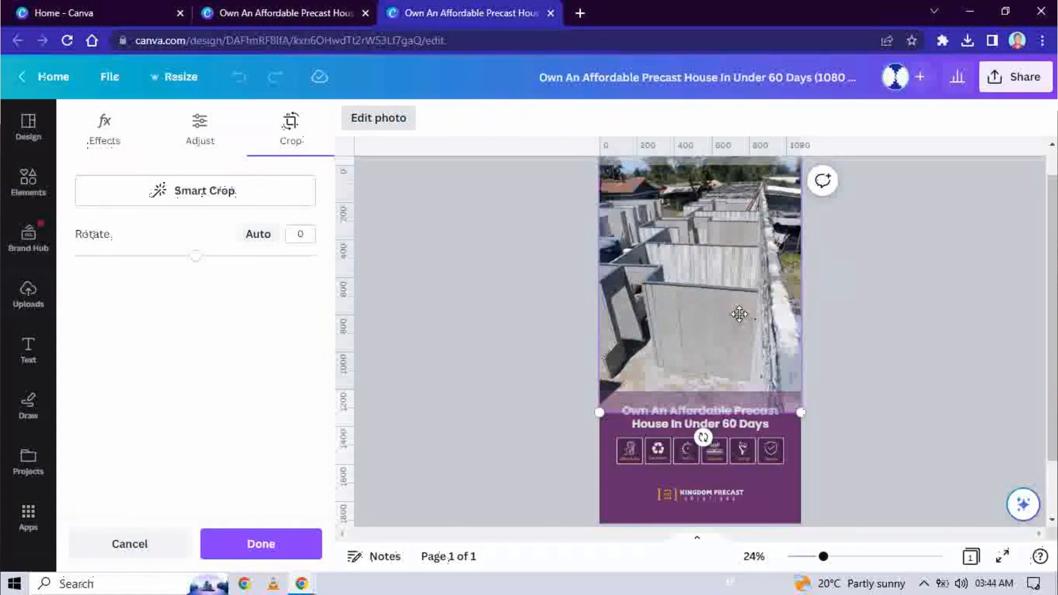
pyautogui.moveTo(740, 318)
pyautogui.mouseDown()
pyautogui.moveTo(743, 326)
pyautogui.moveTo(739, 312)
pyautogui.mouseUp()
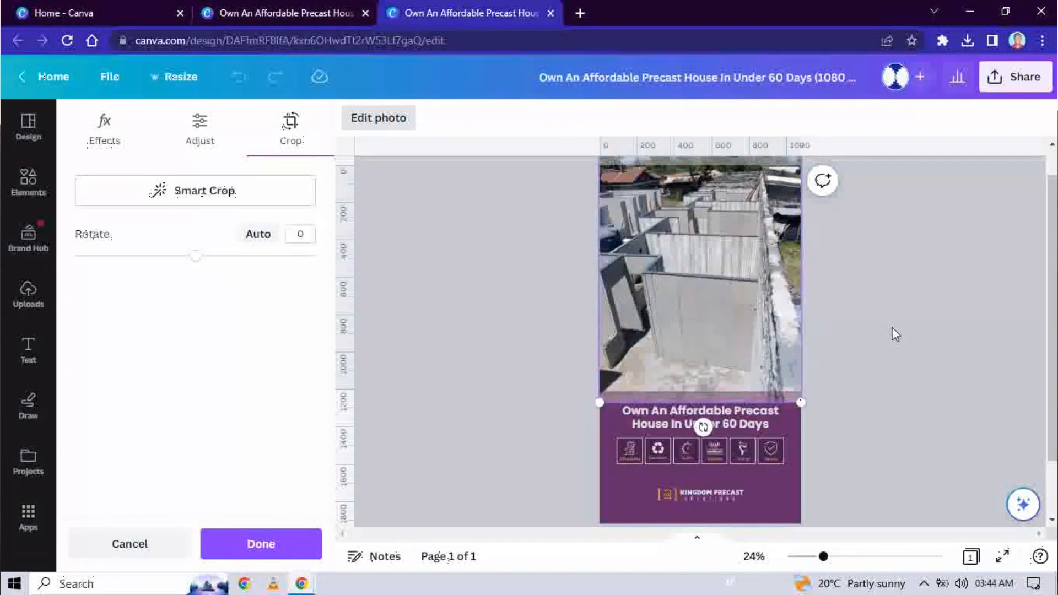
pyautogui.click(895, 335)
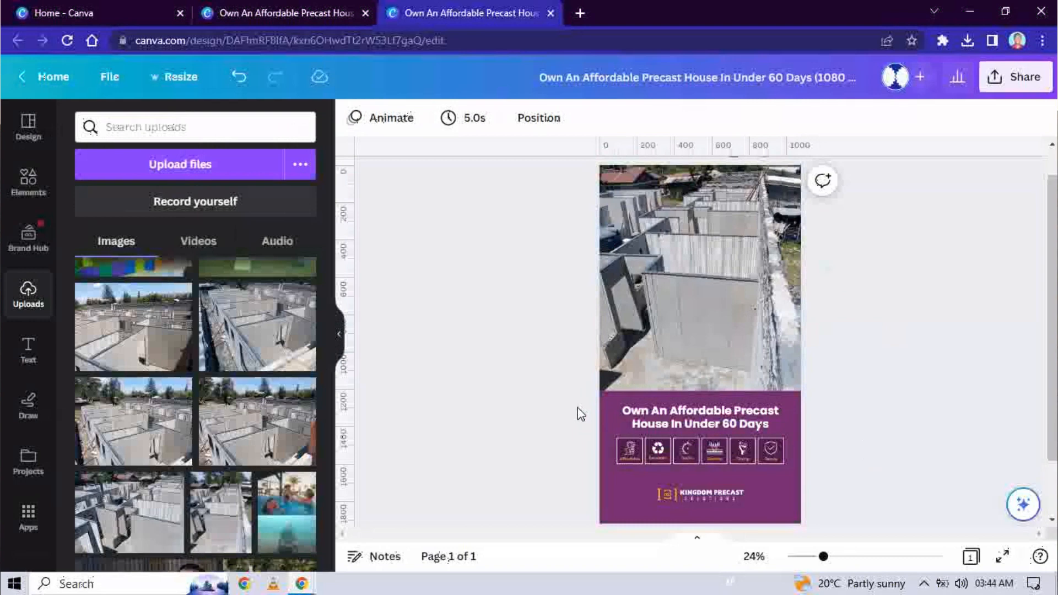
pyautogui.click(617, 419)
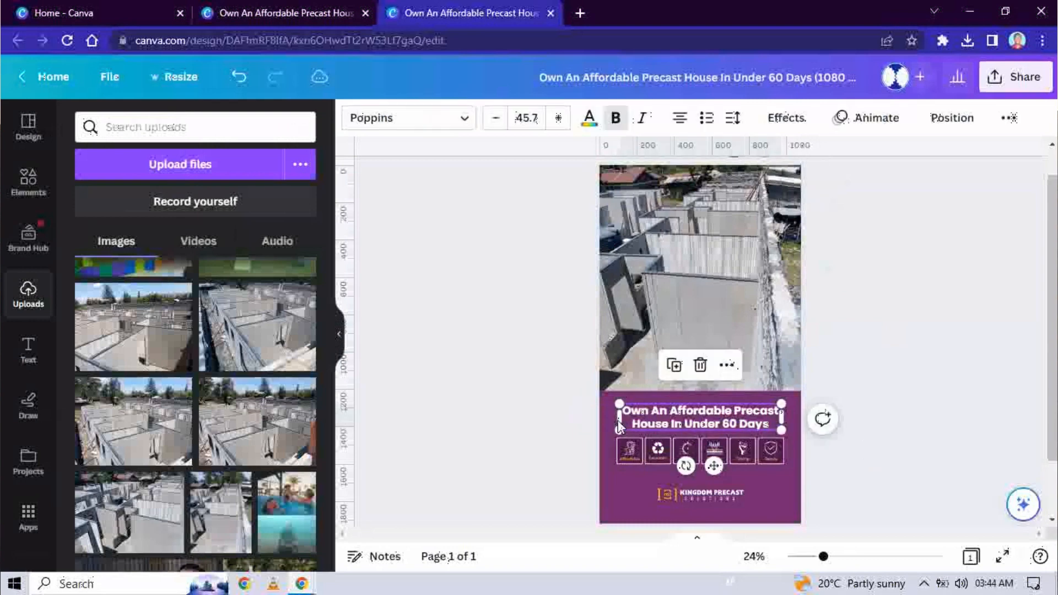
# Step: Check the headline and feature-icon row, then return to the square 1080 × 1080 ad's tab
pyautogui.click(492, 431)
pyautogui.moveTo(552, 449); pyautogui.dragTo(810, 464)
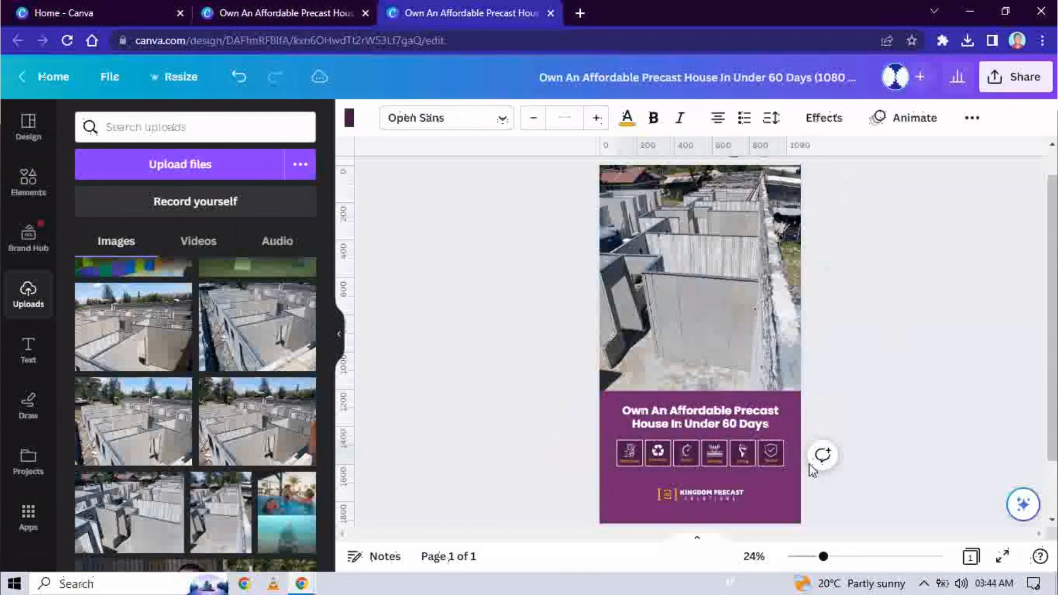
pyautogui.click(832, 379)
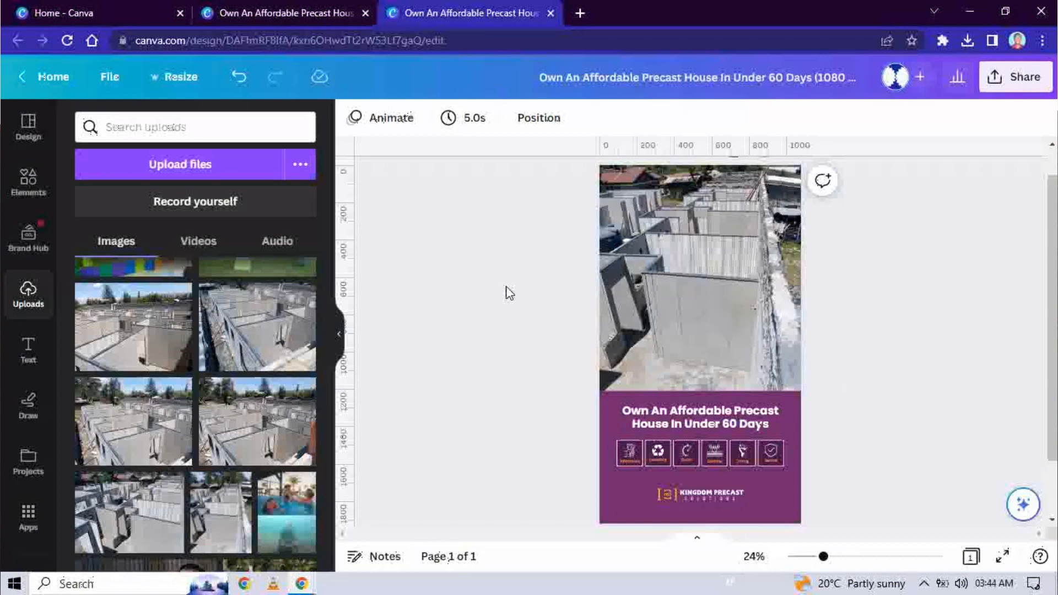
pyautogui.click(264, 7)
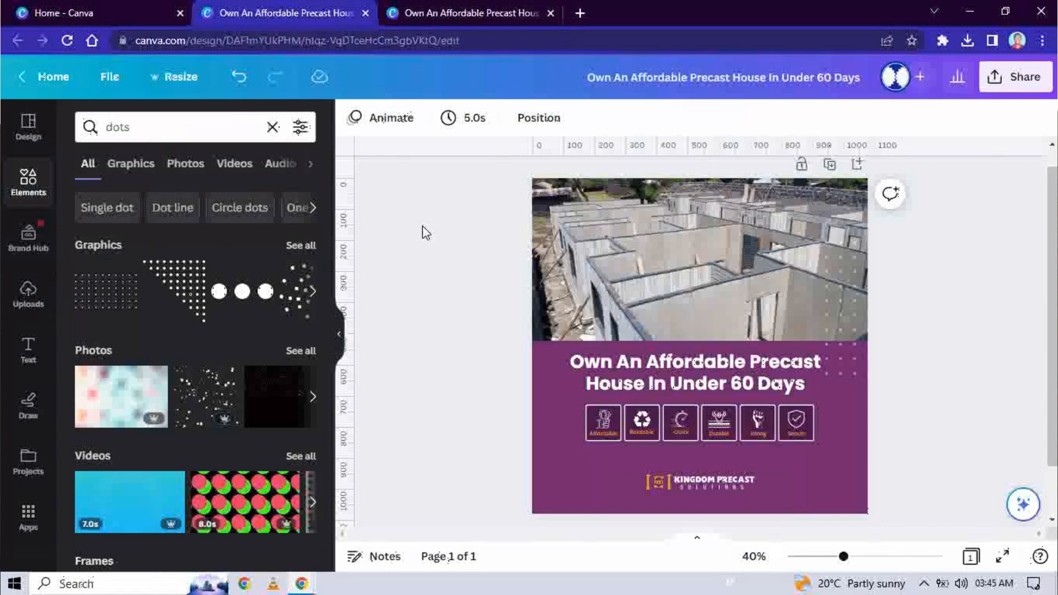
# Step: Copy and resize the square ad to a custom 1200 × 628 px landscape design
pyautogui.click(175, 81)
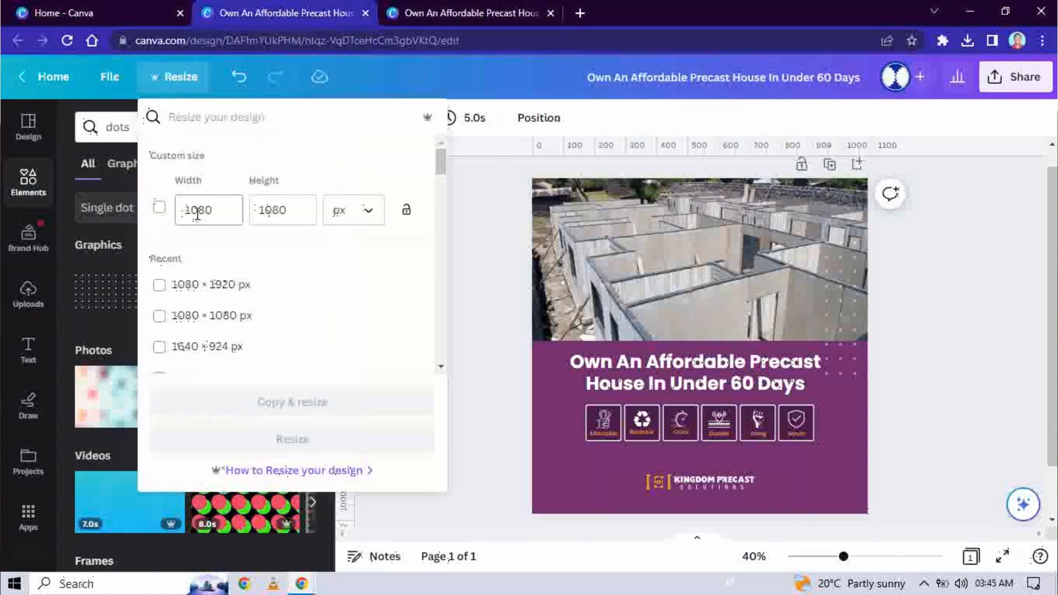
pyautogui.click(198, 213)
pyautogui.doubleClick(198, 211)
pyautogui.write('1200')
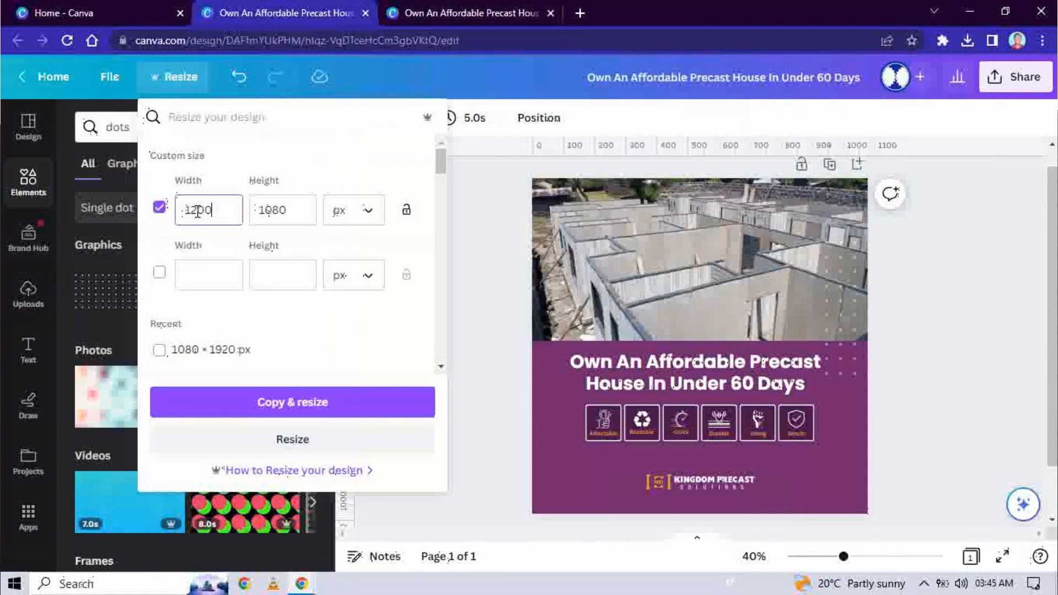
pyautogui.click(278, 206)
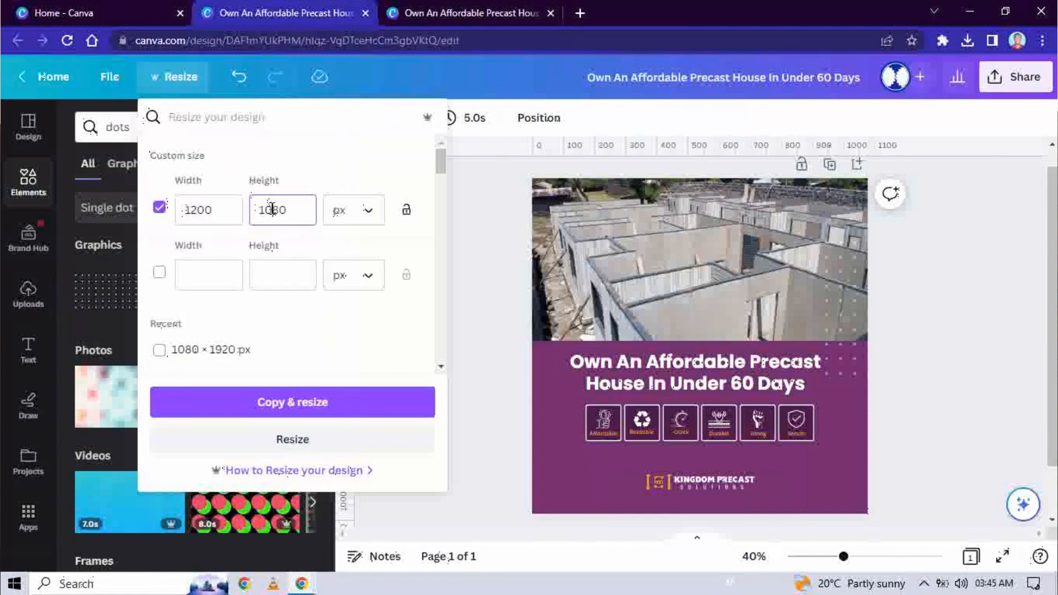
pyautogui.doubleClick(275, 209)
pyautogui.write('628')
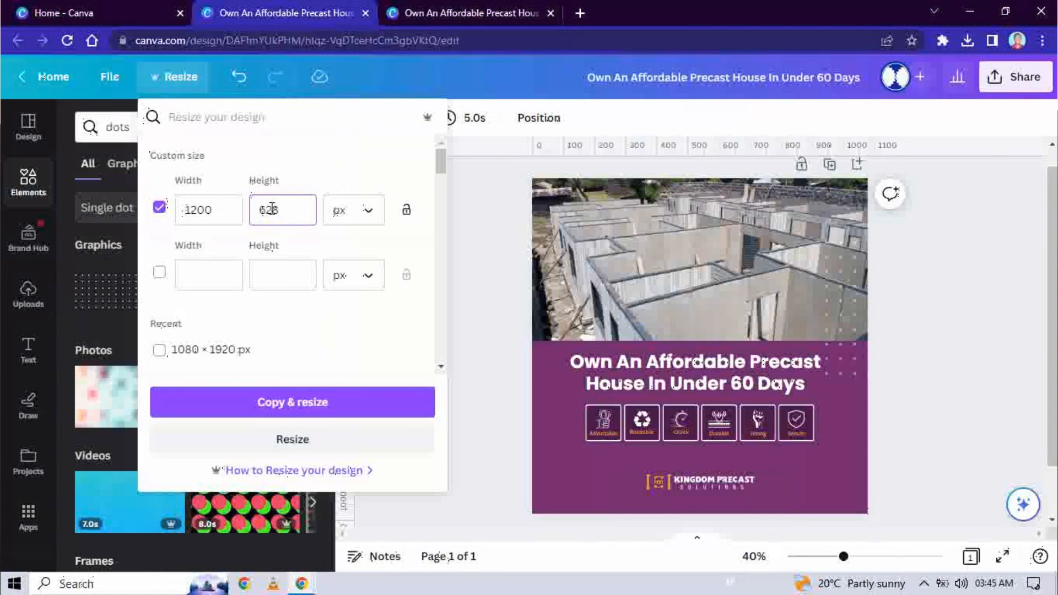
pyautogui.click(292, 407)
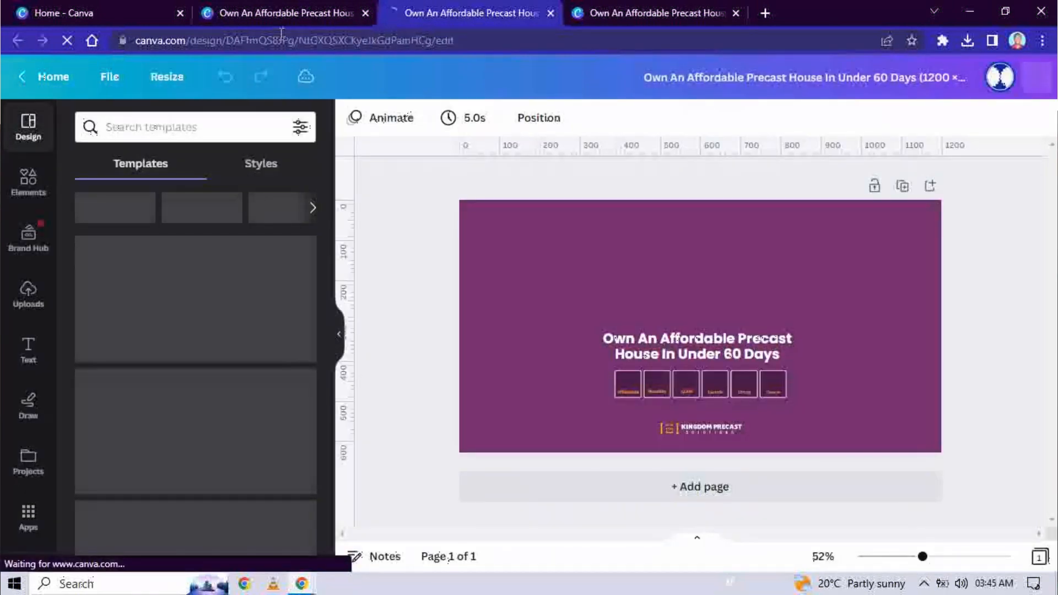
pyautogui.click(48, 7)
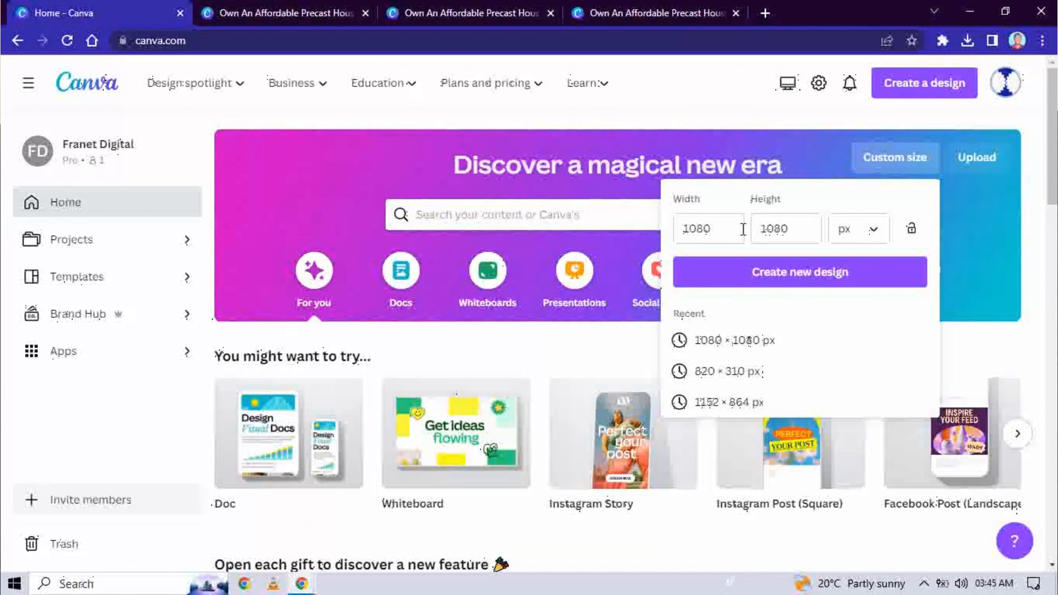
pyautogui.click(304, 10)
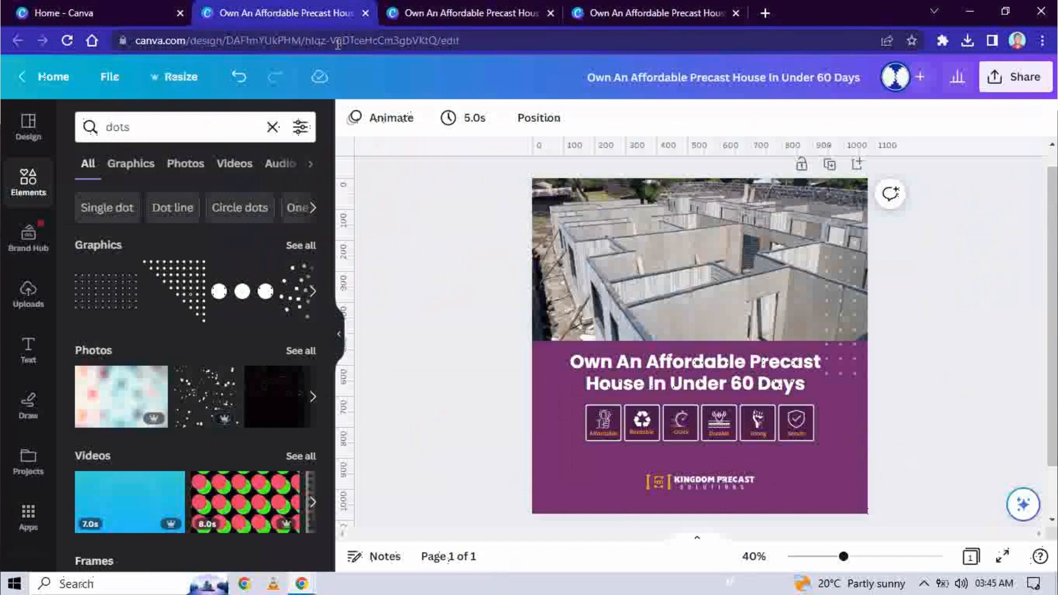
pyautogui.click(428, 7)
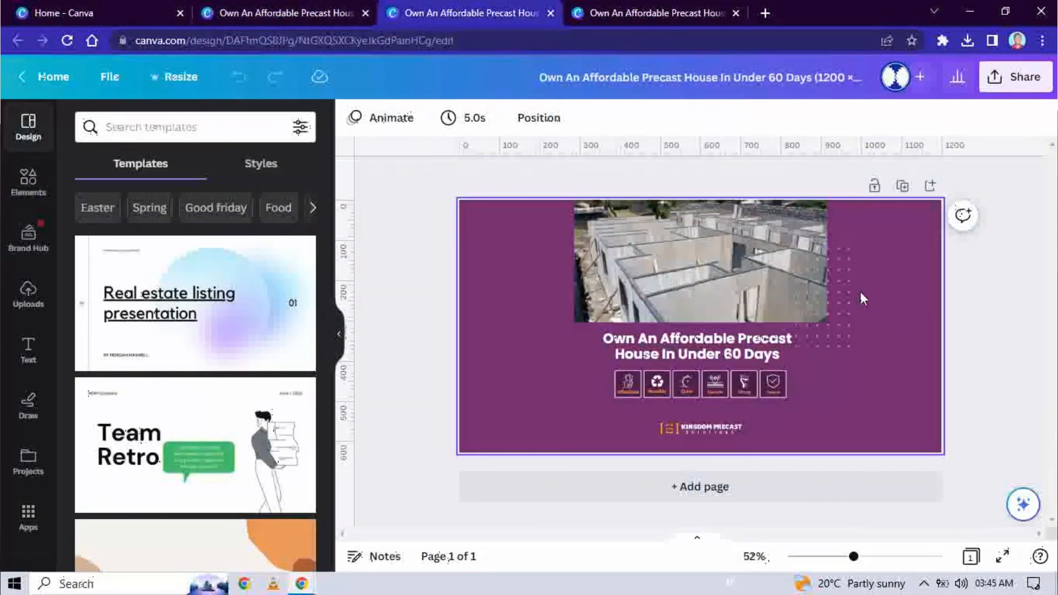
# Step: Select the headline, icon row and logo together and shift them to the left side
pyautogui.click(834, 296)
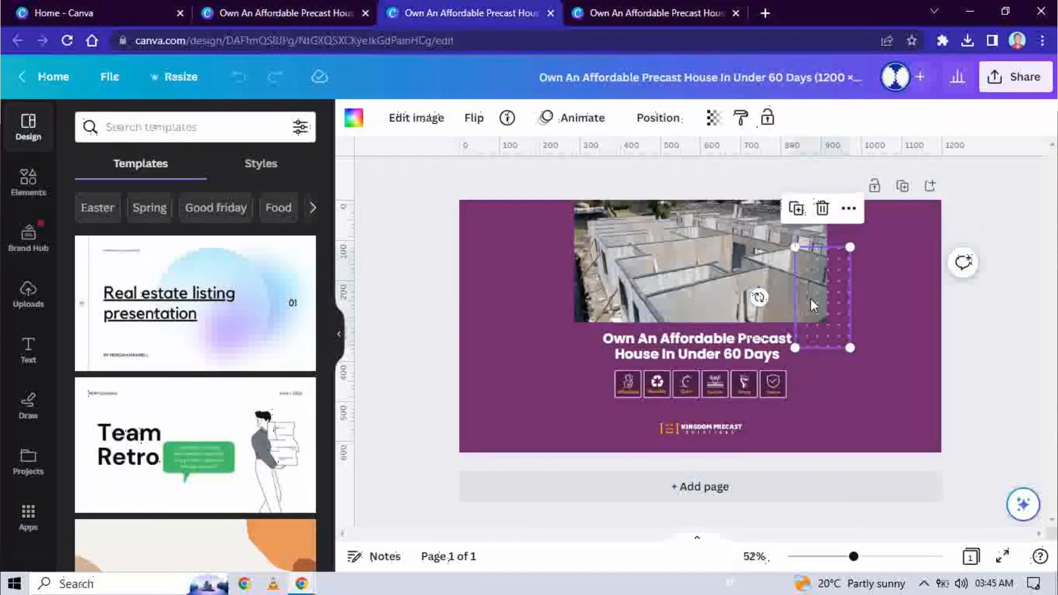
pyautogui.moveTo(564, 341); pyautogui.dragTo(603, 408)
pyautogui.click(717, 253)
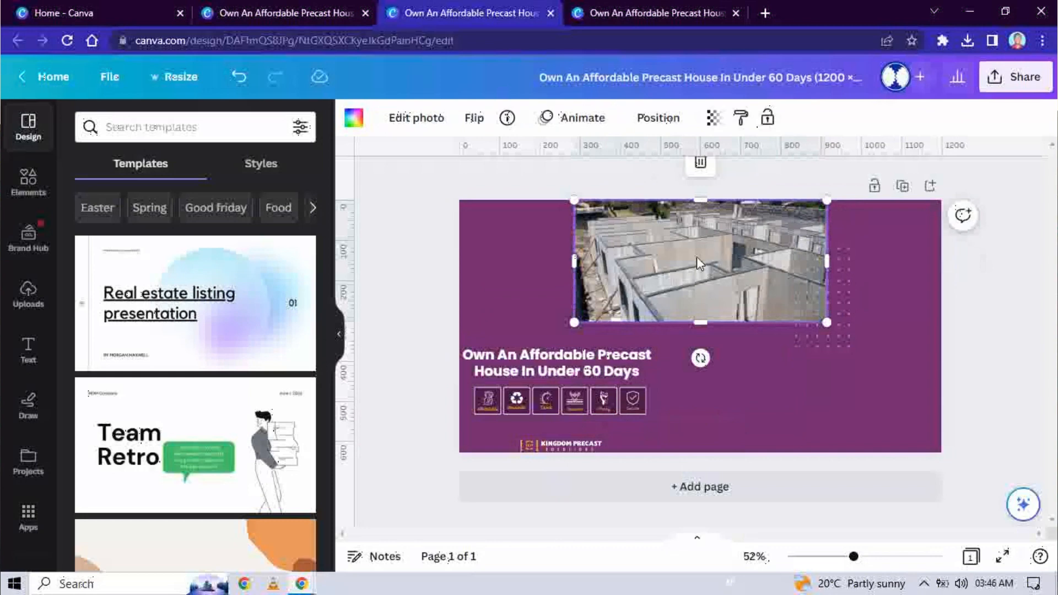